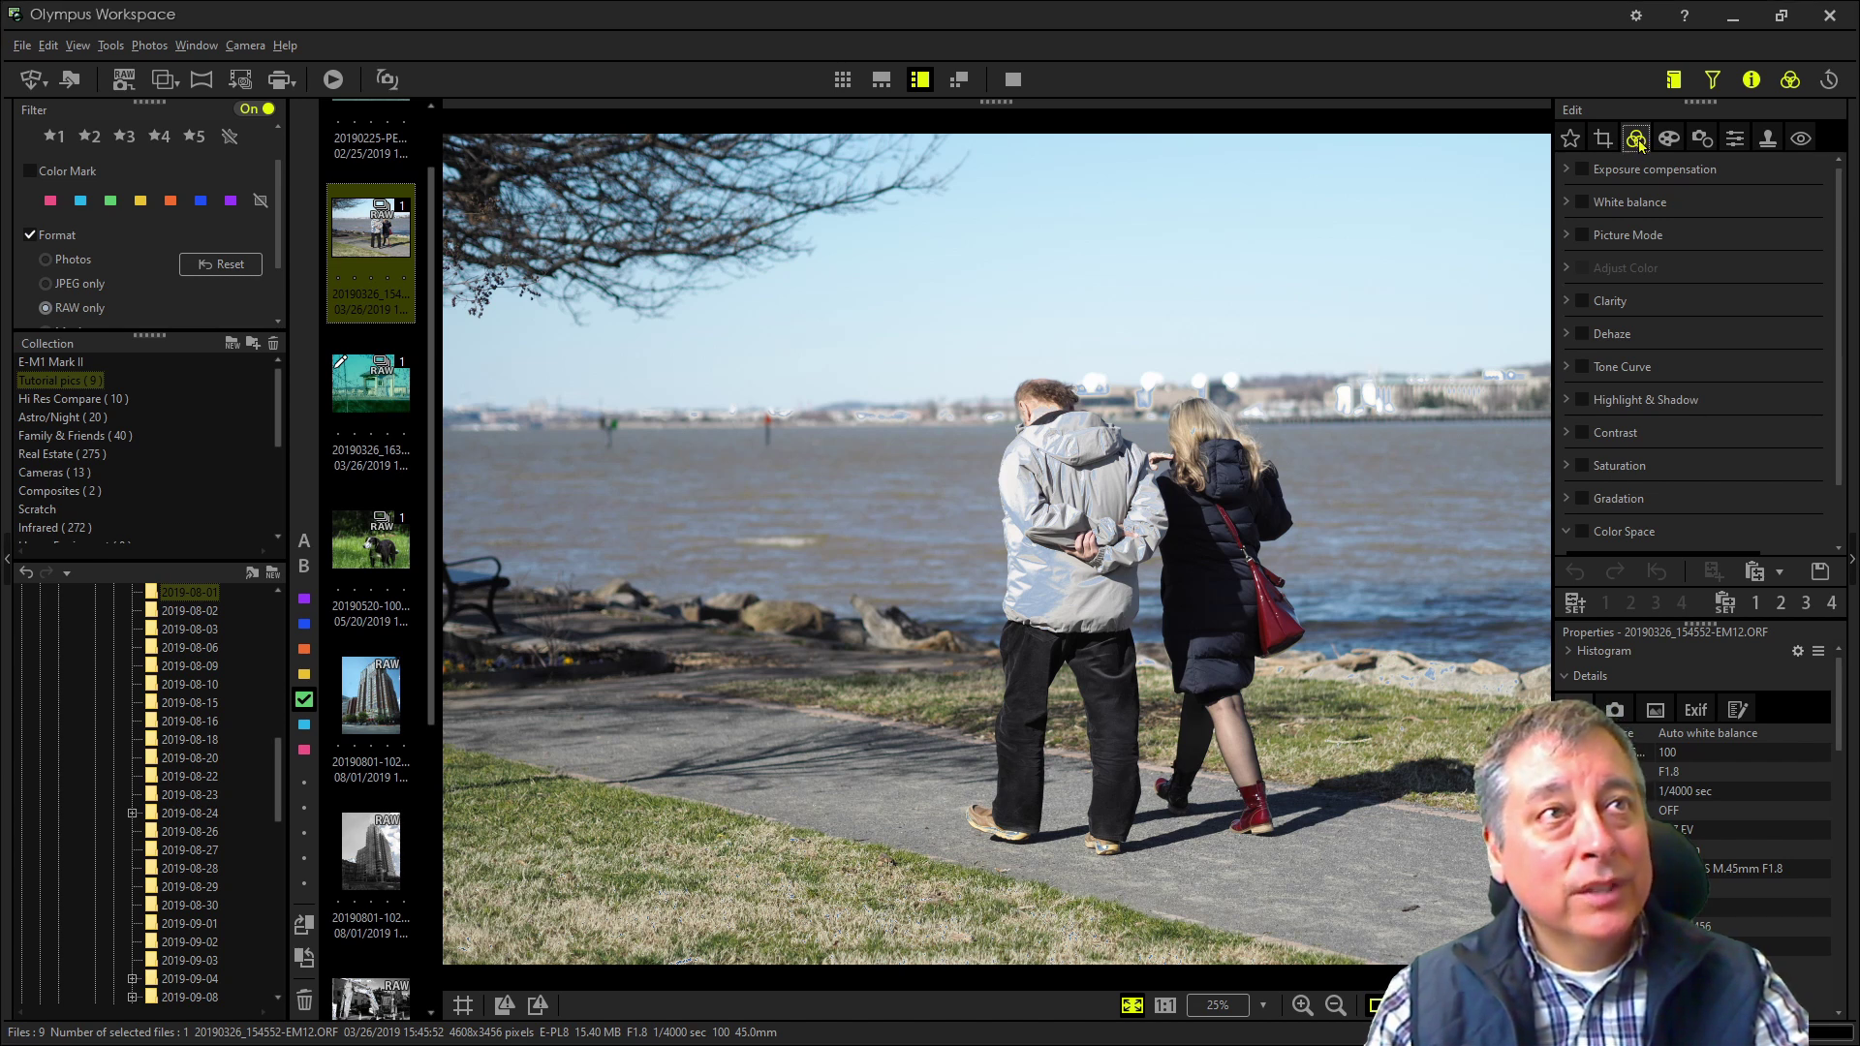
# Set the photo's Picture Mode to Monotone with the R:Red B&W filter and the P:Purple picture tone
pyautogui.click(1566, 236)
pyautogui.click(1633, 265)
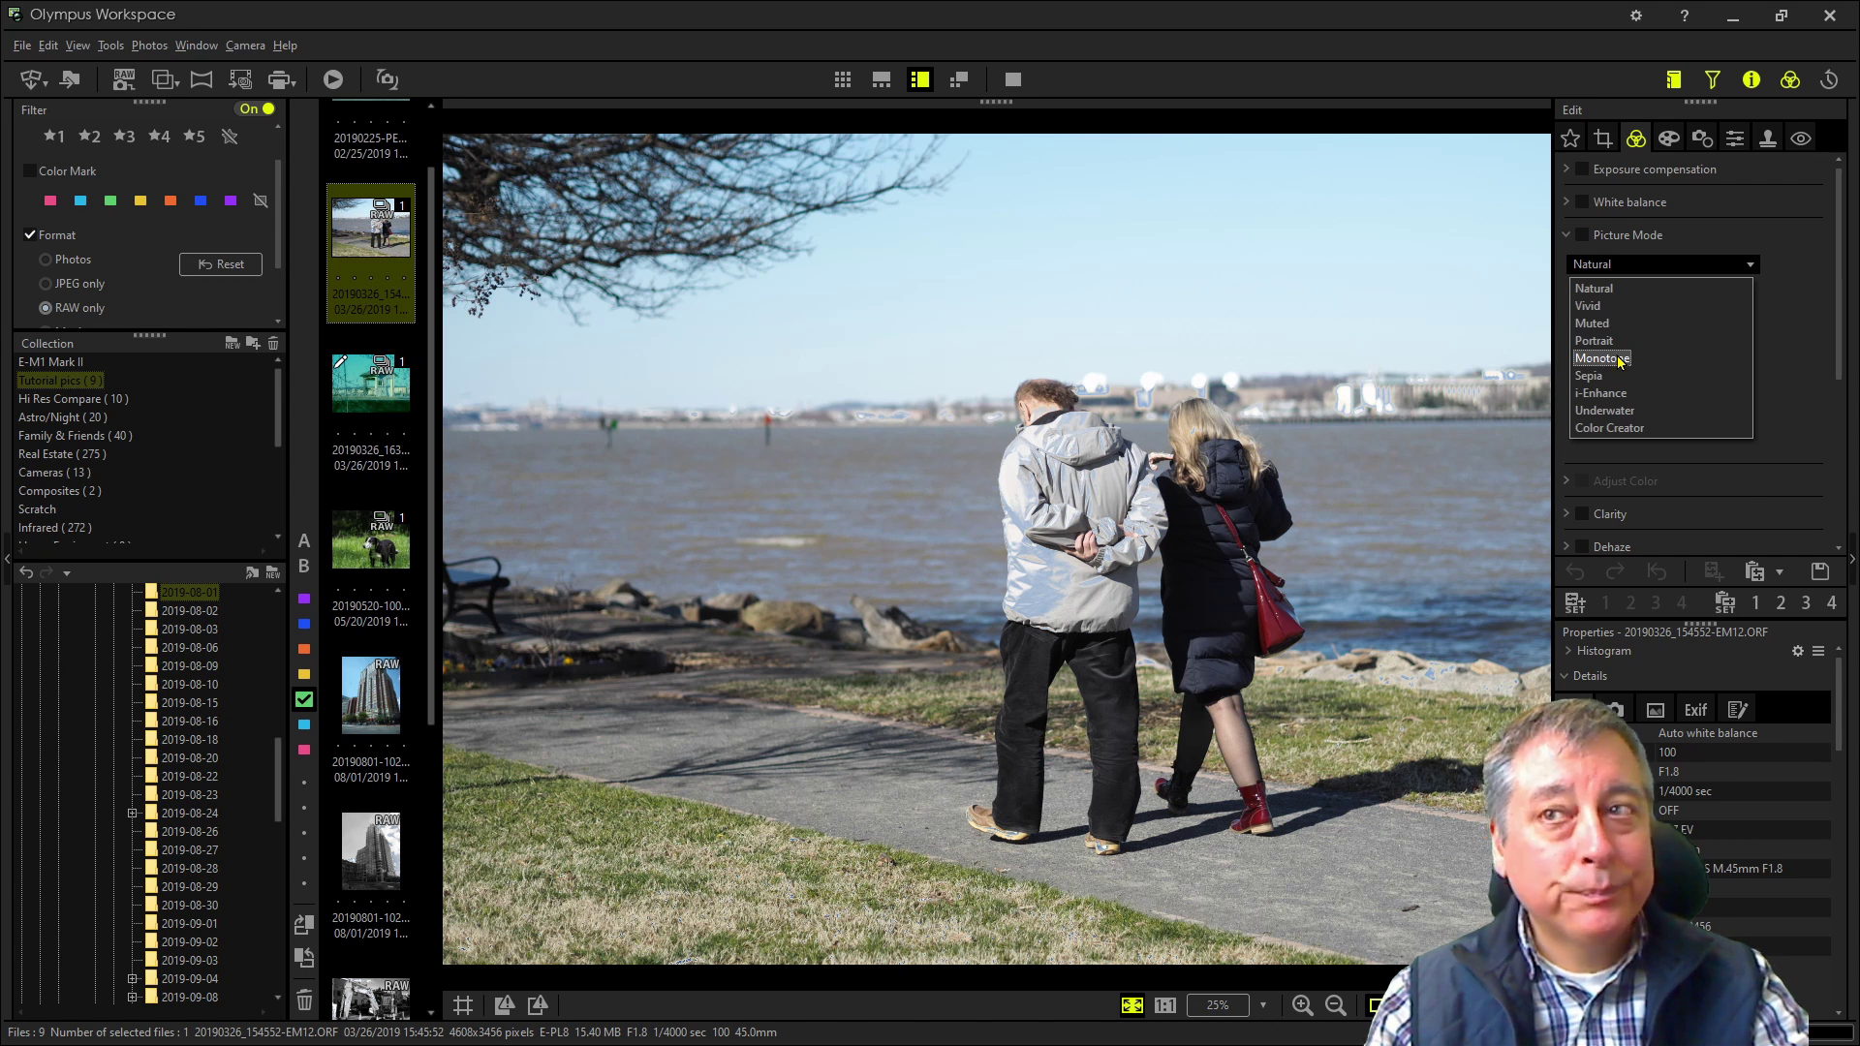
pyautogui.click(1620, 358)
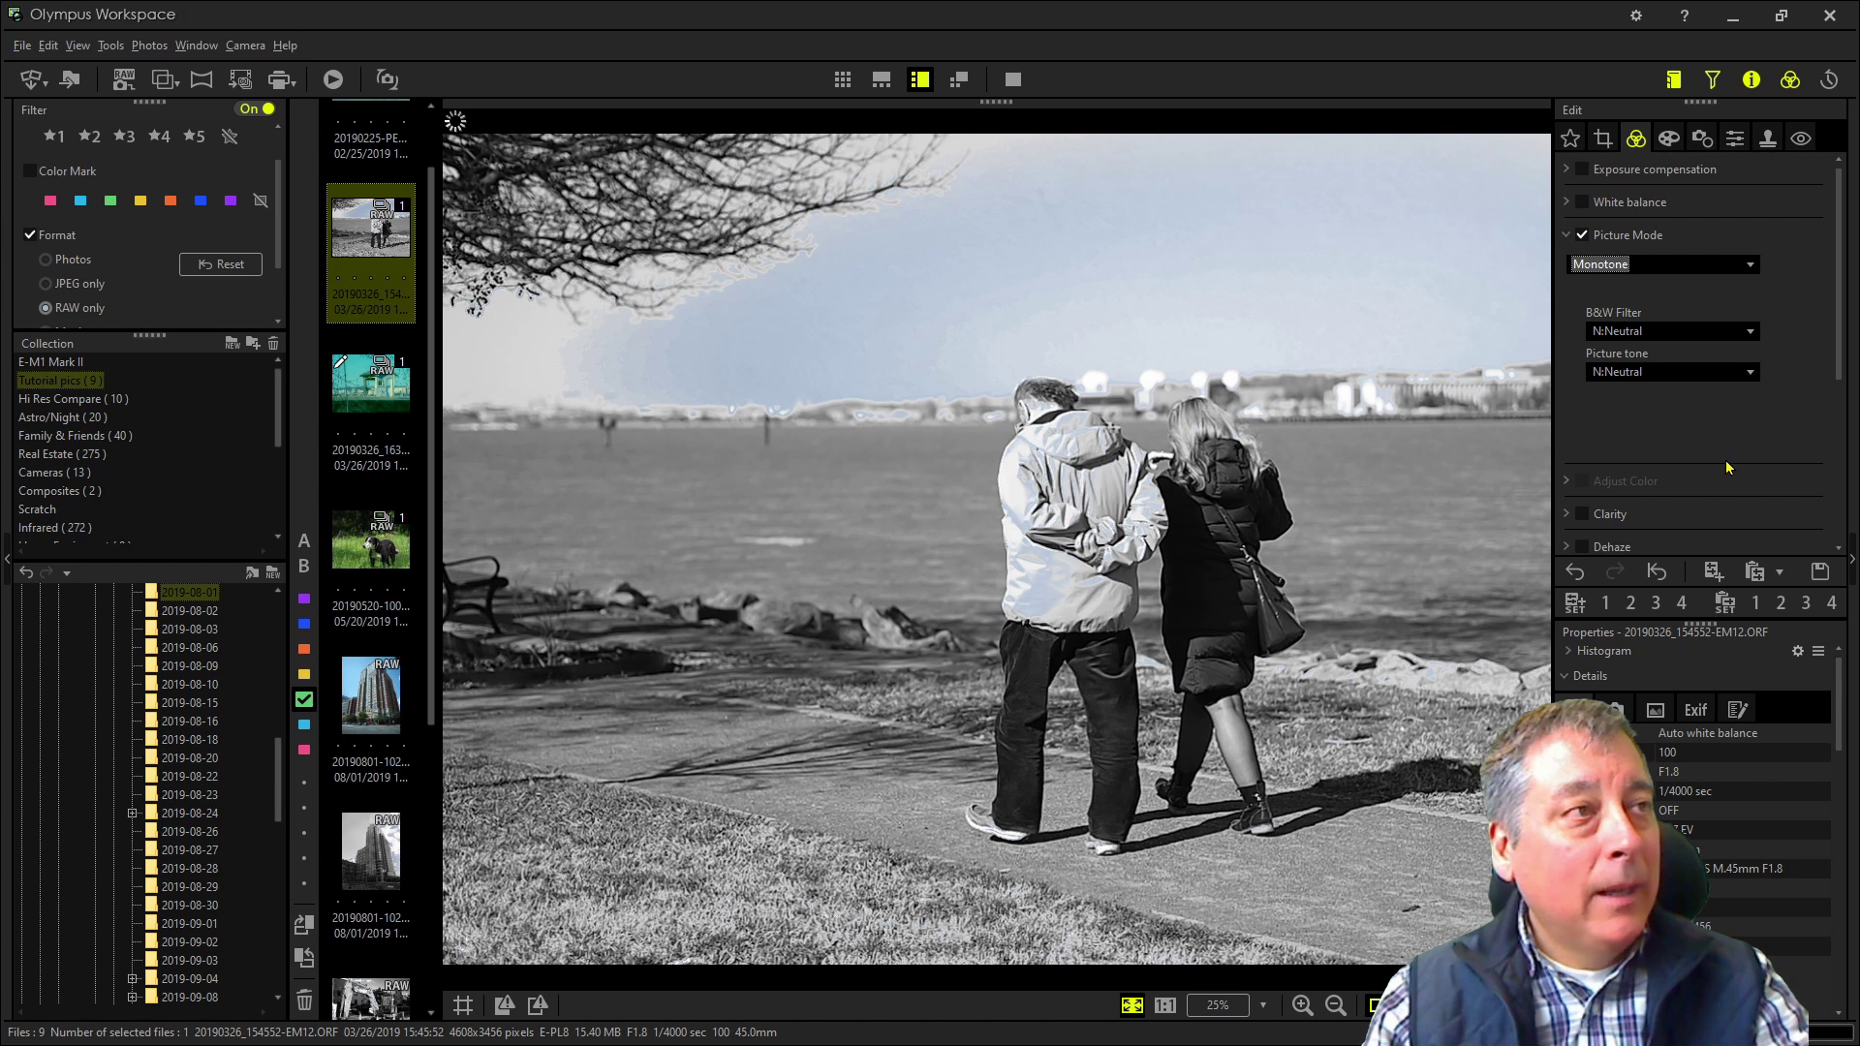
pyautogui.click(1706, 334)
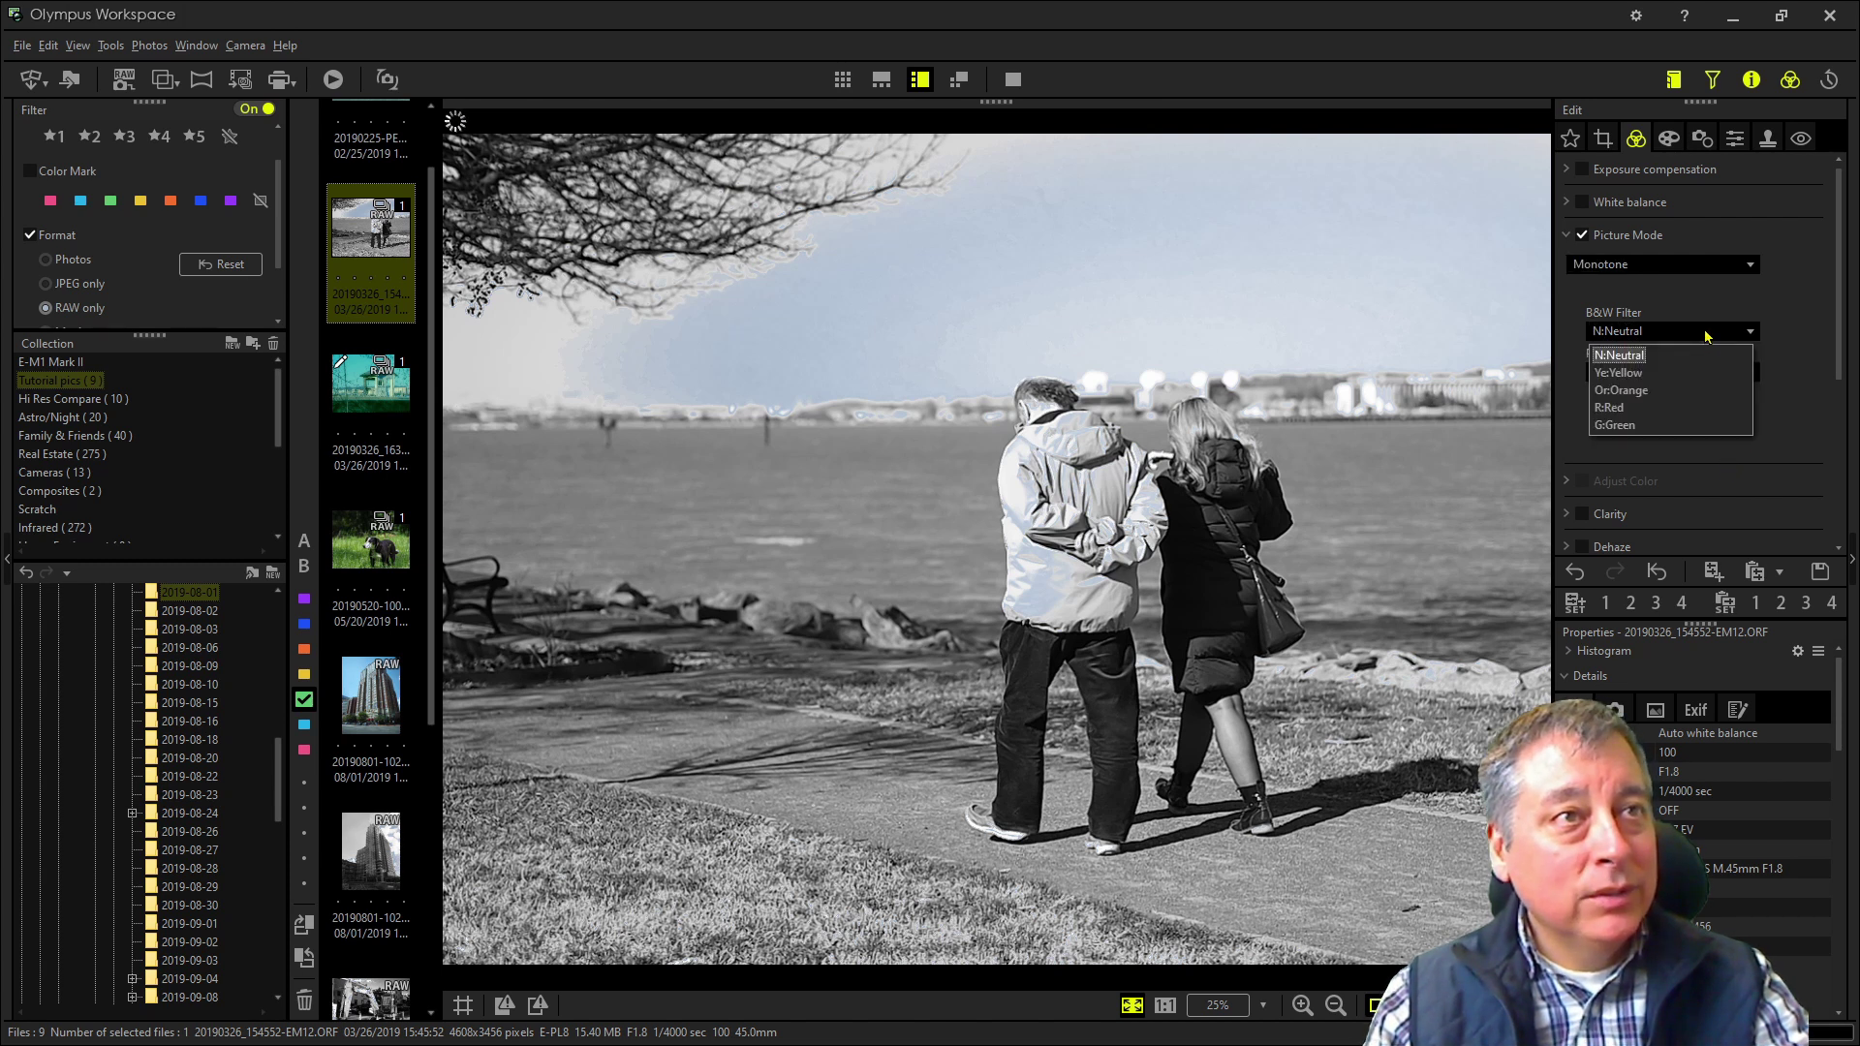
pyautogui.click(1623, 407)
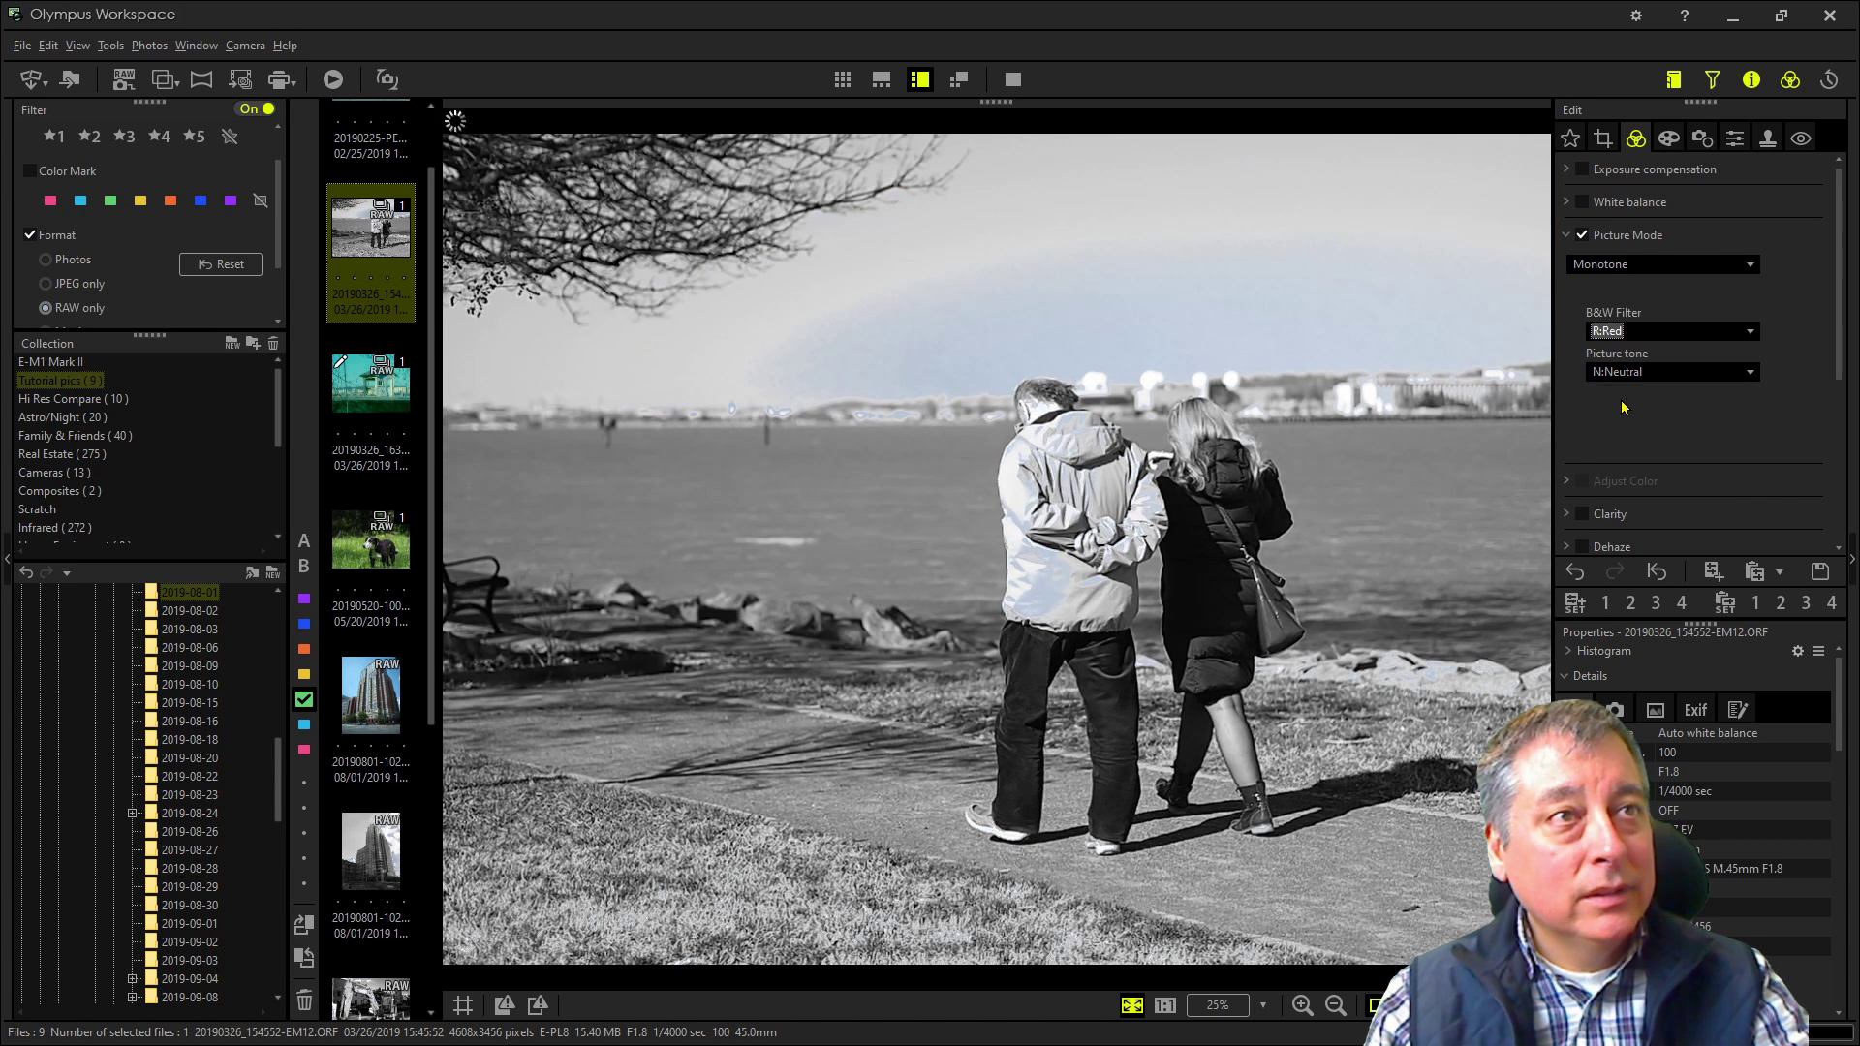
pyautogui.click(1662, 374)
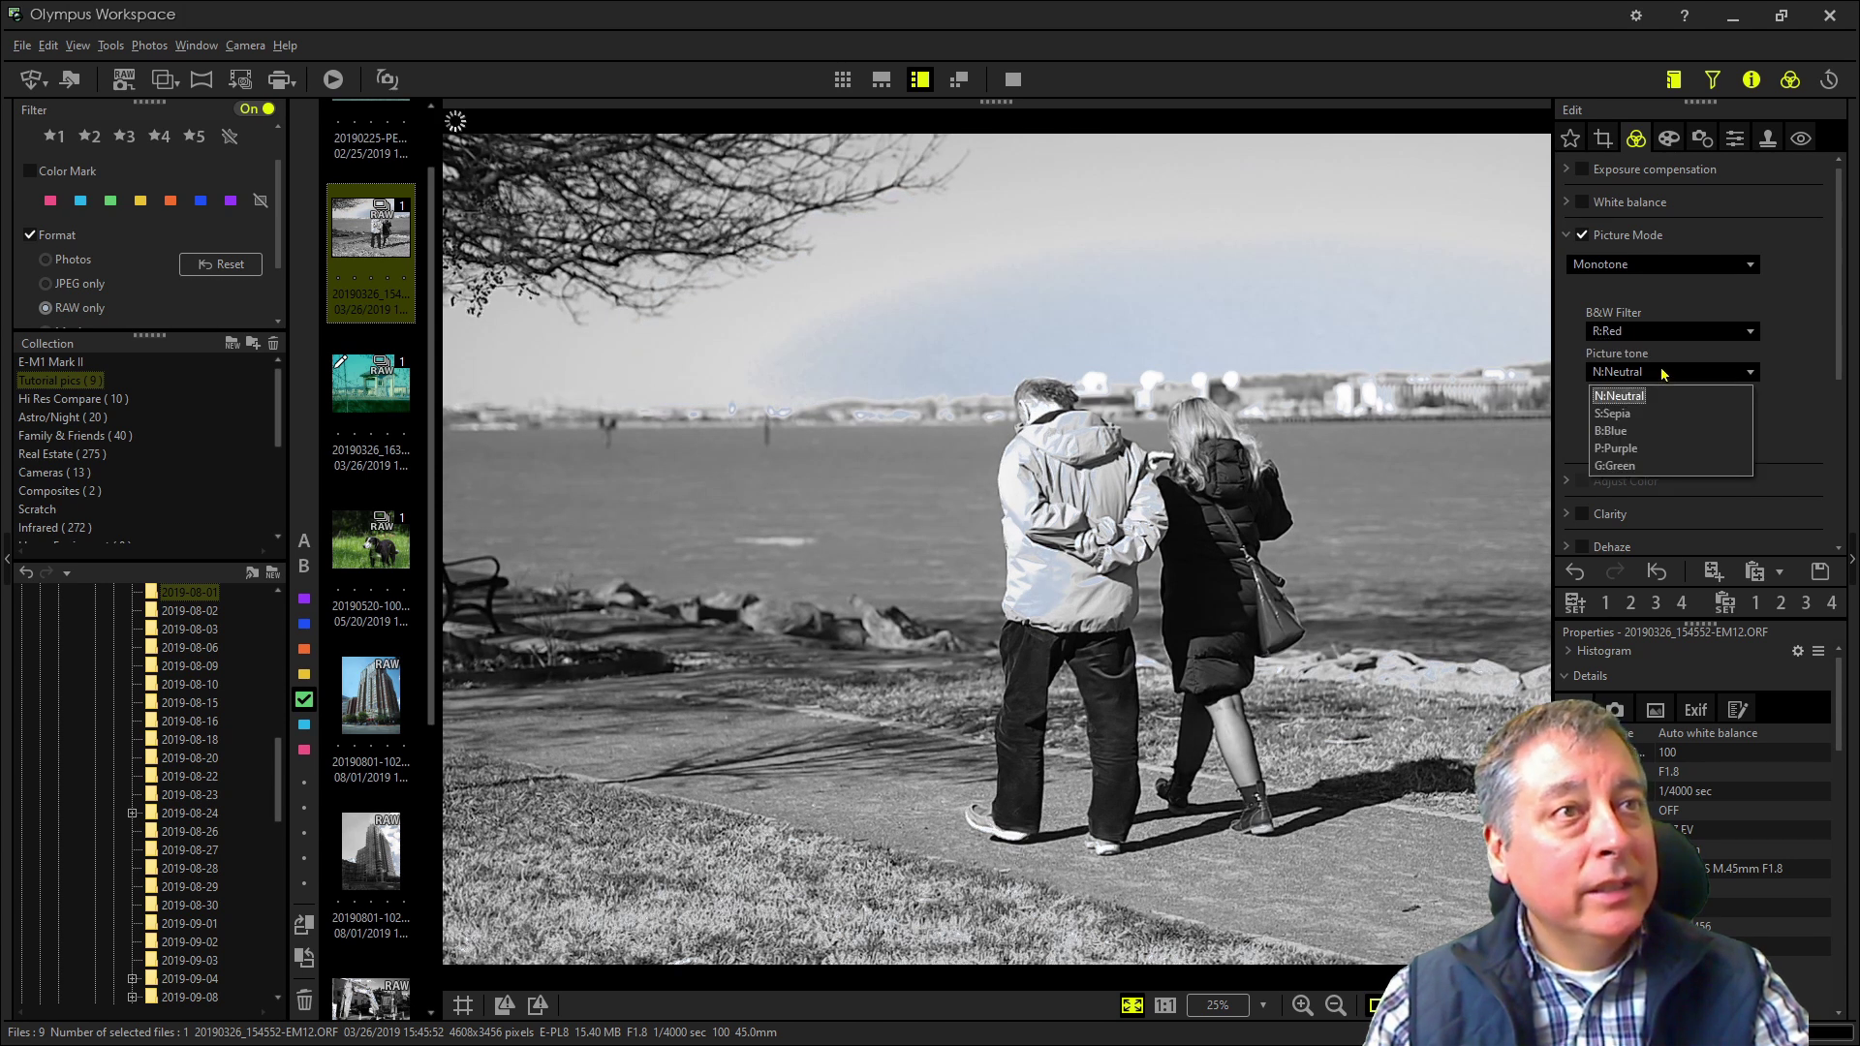
pyautogui.click(1631, 448)
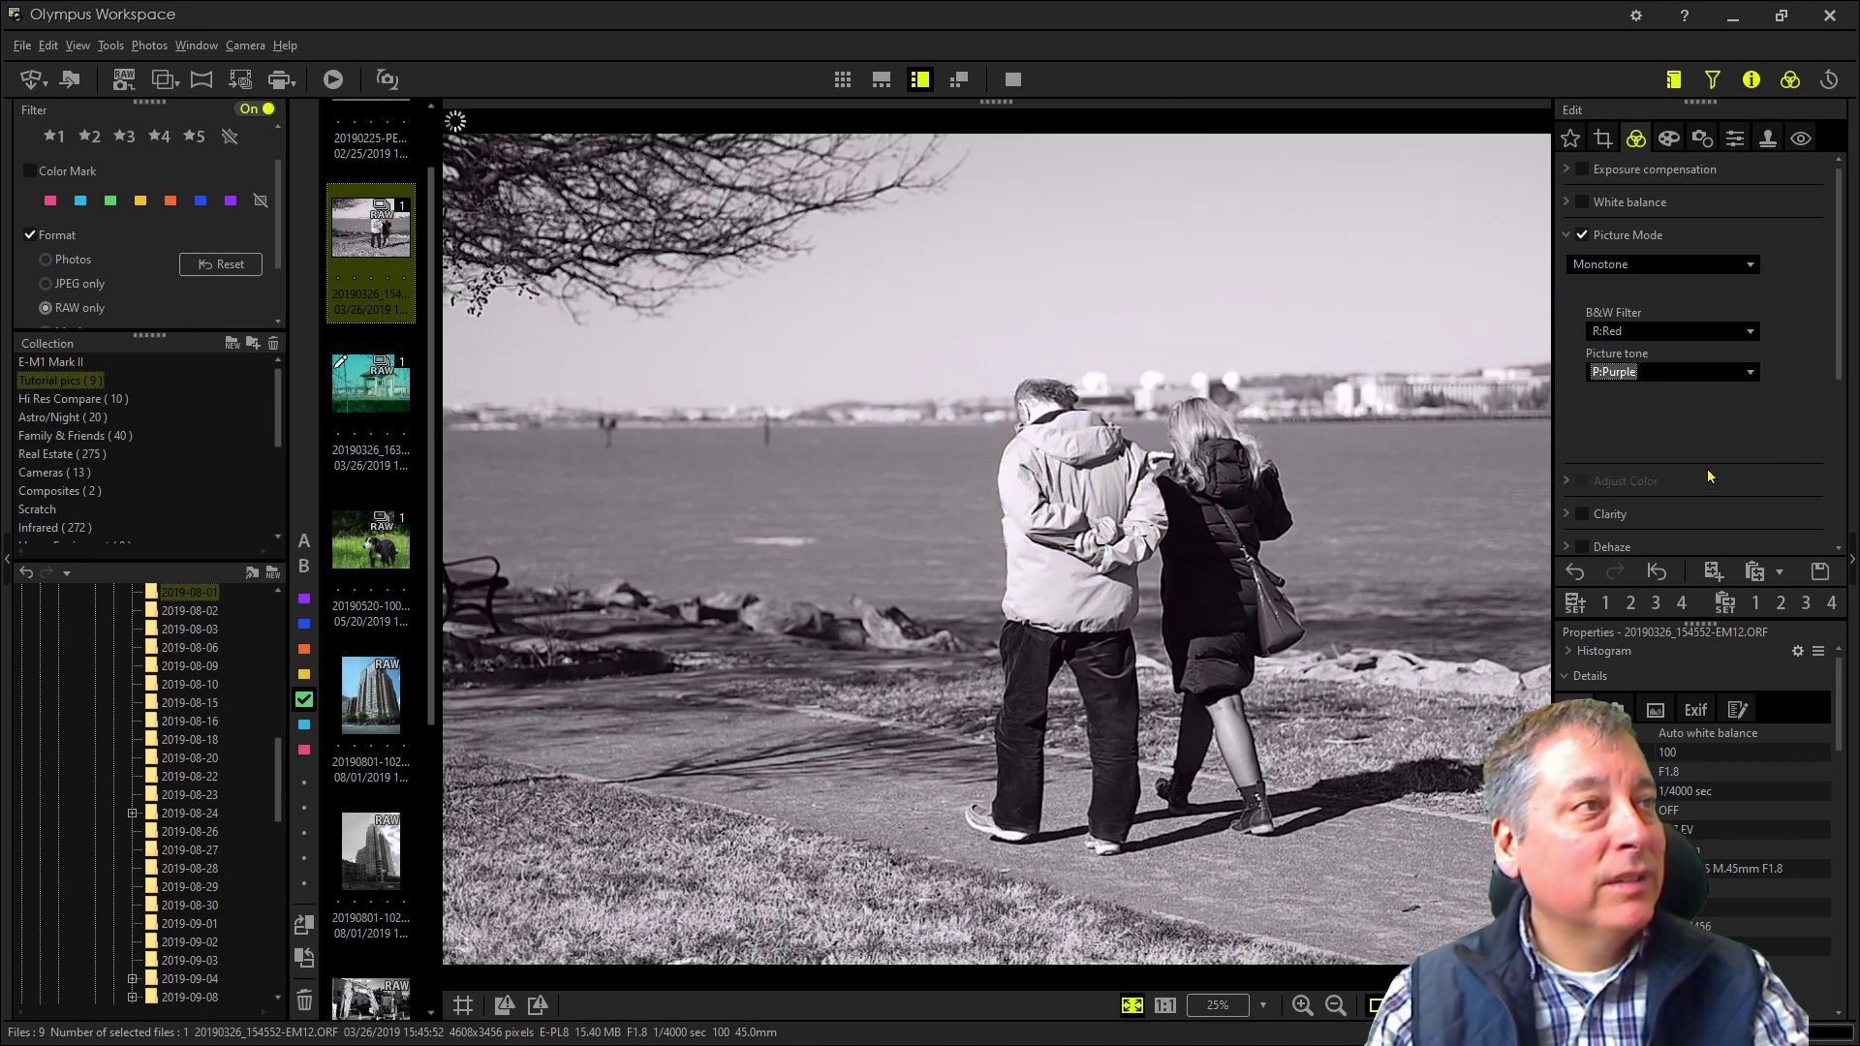
# Apply Dehaze to the photo of the walking couple at a strength of 30
pyautogui.scroll(-3, 1709, 477)
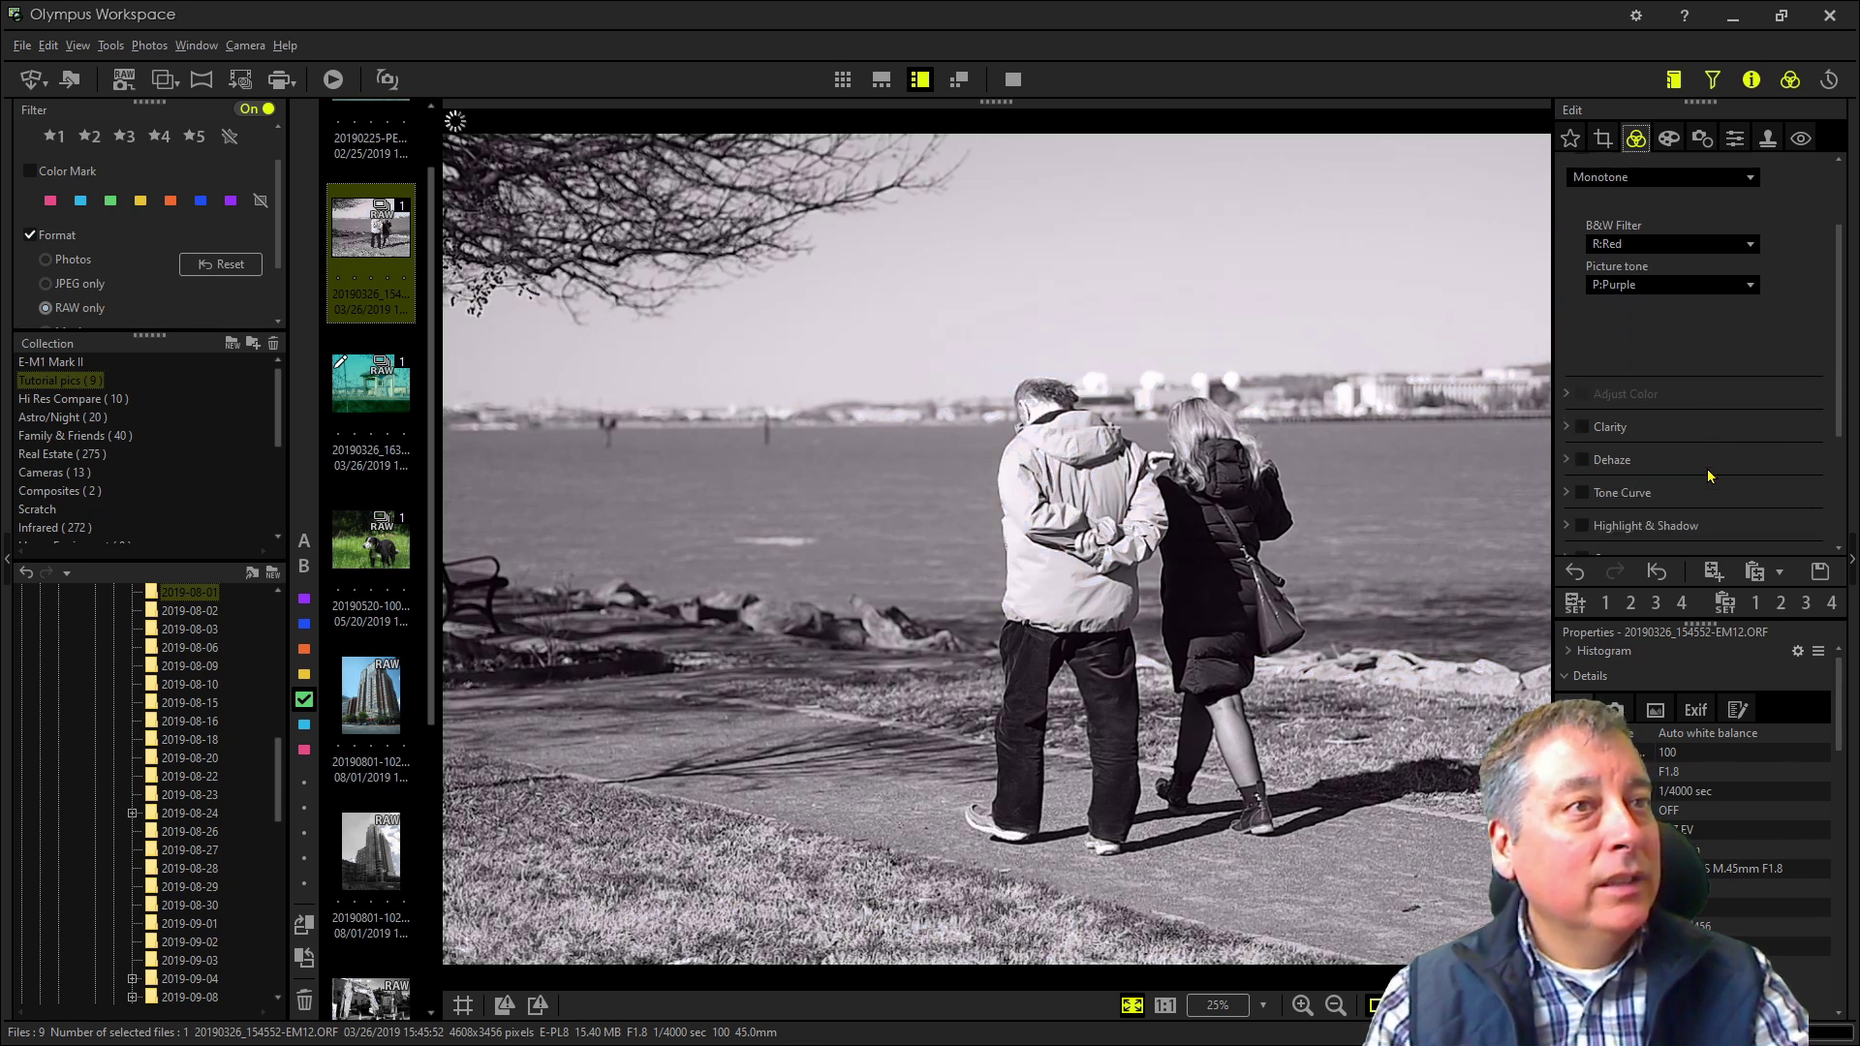
pyautogui.click(1566, 461)
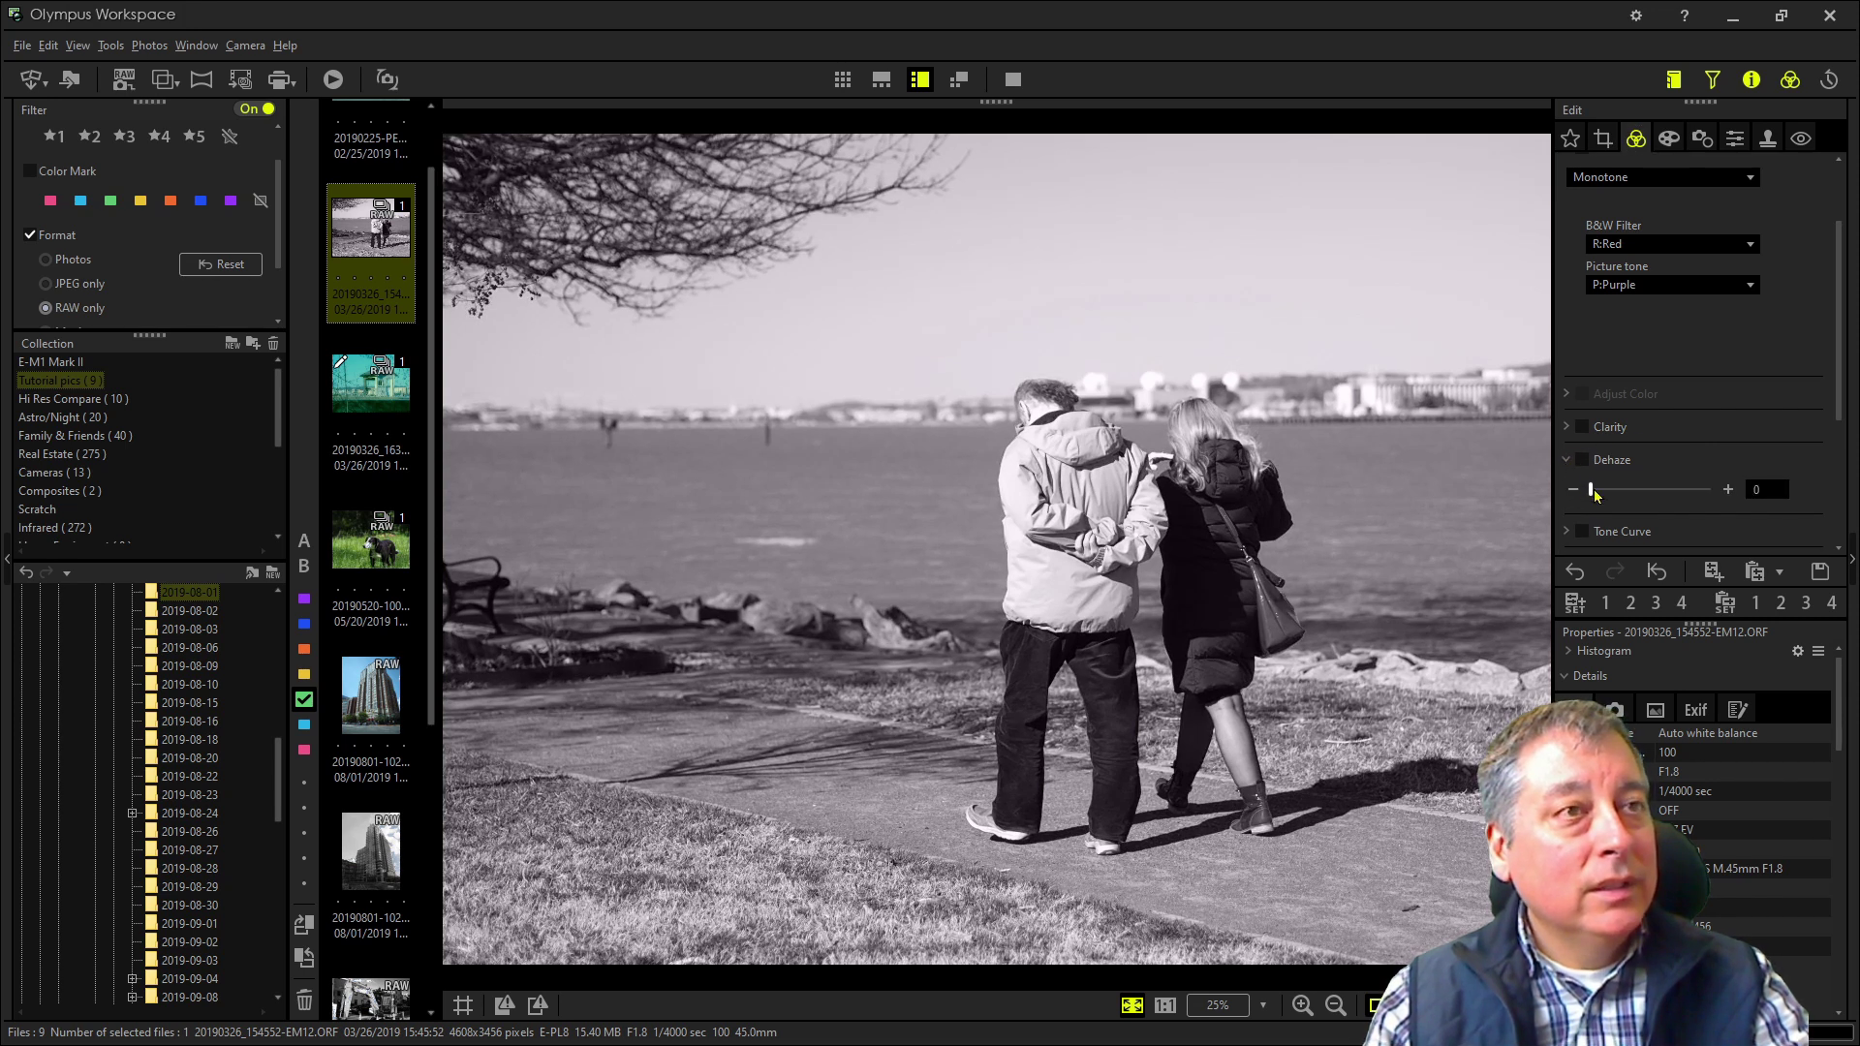
pyautogui.moveTo(1591, 494); pyautogui.dragTo(1630, 499)
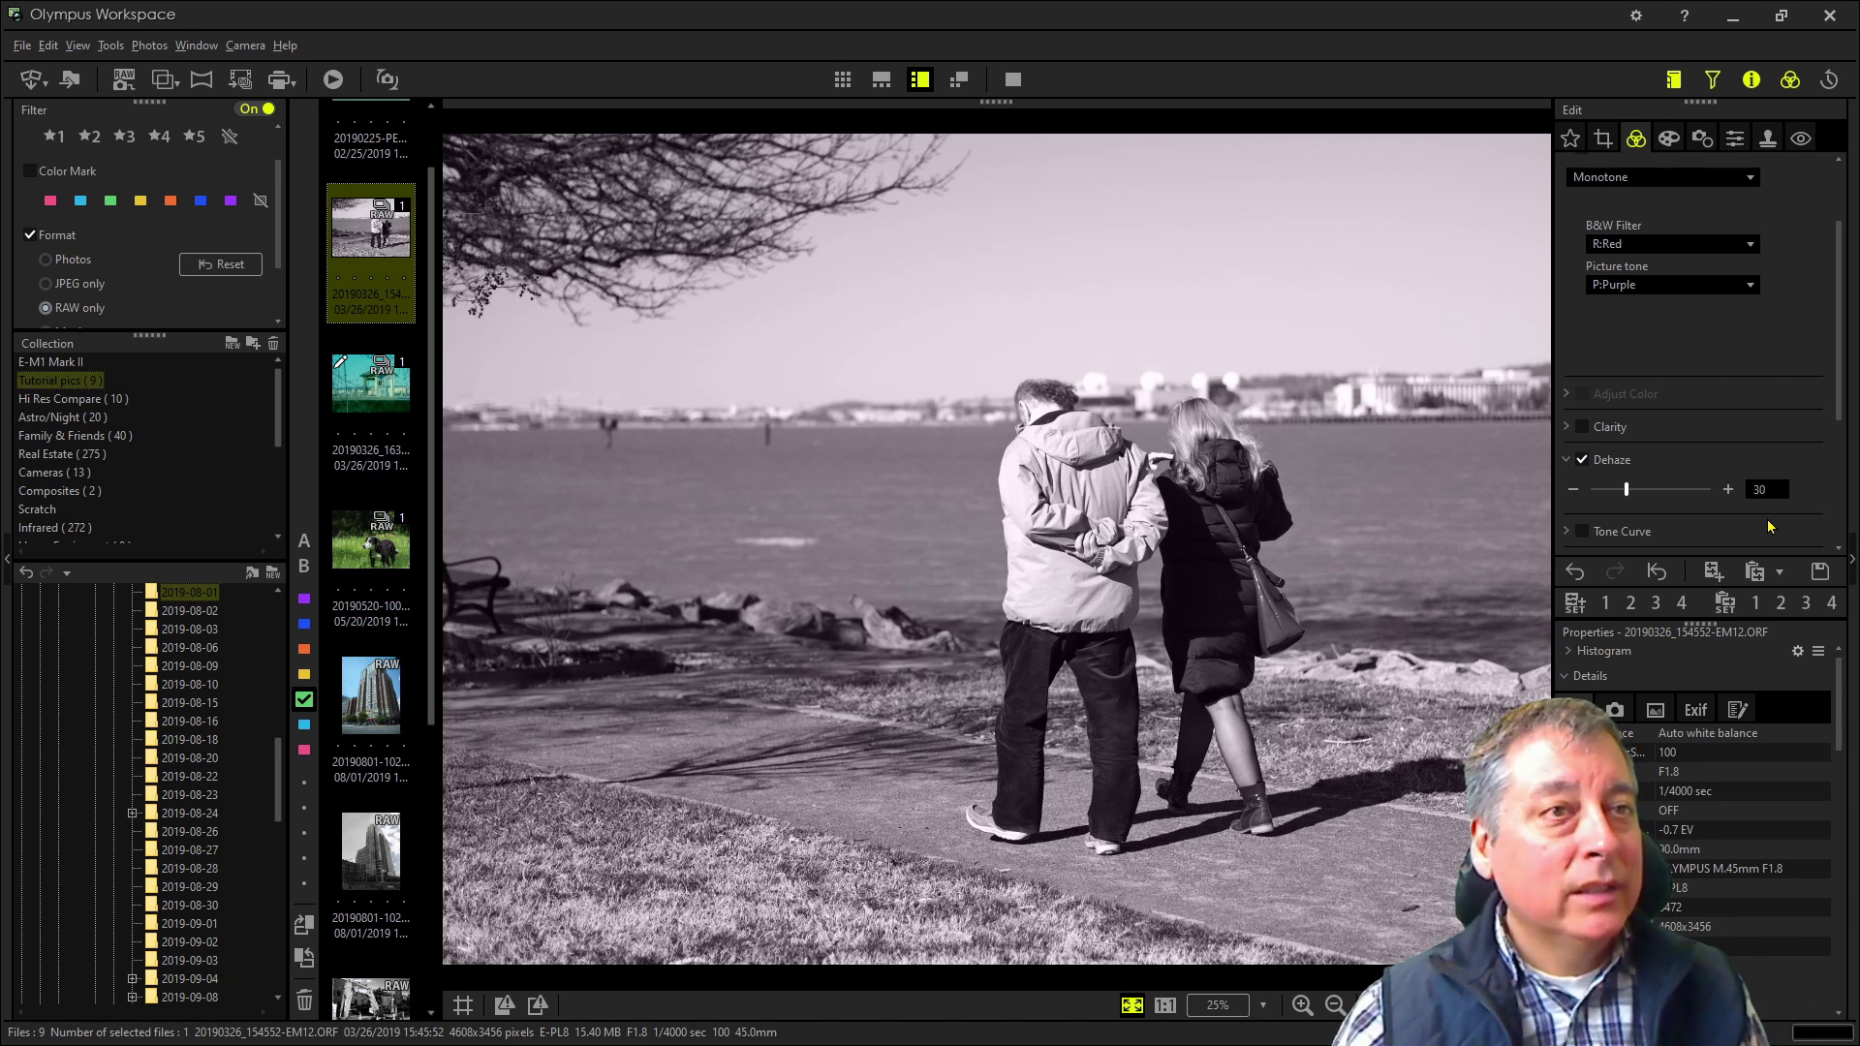
# Start saving the photo's edits as a batch processing file and look through the existing files in the Pictures folder
pyautogui.click(1820, 573)
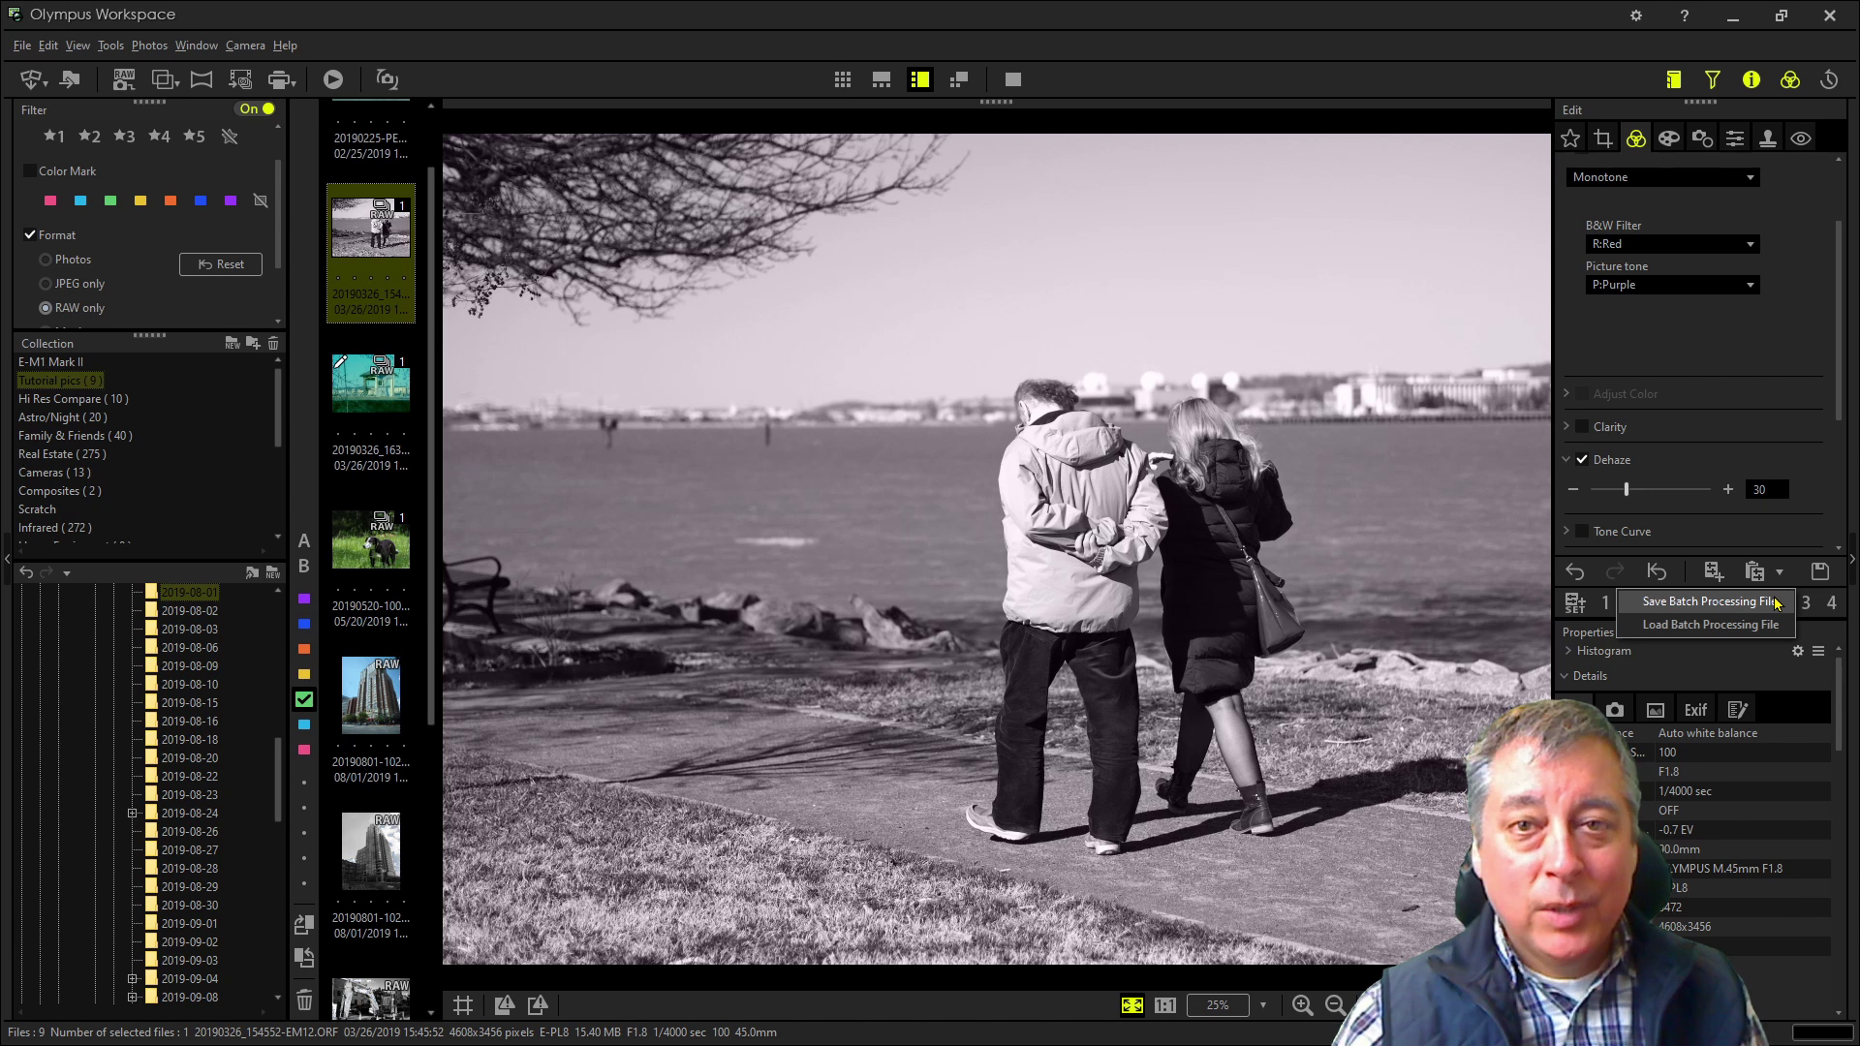
pyautogui.click(1709, 601)
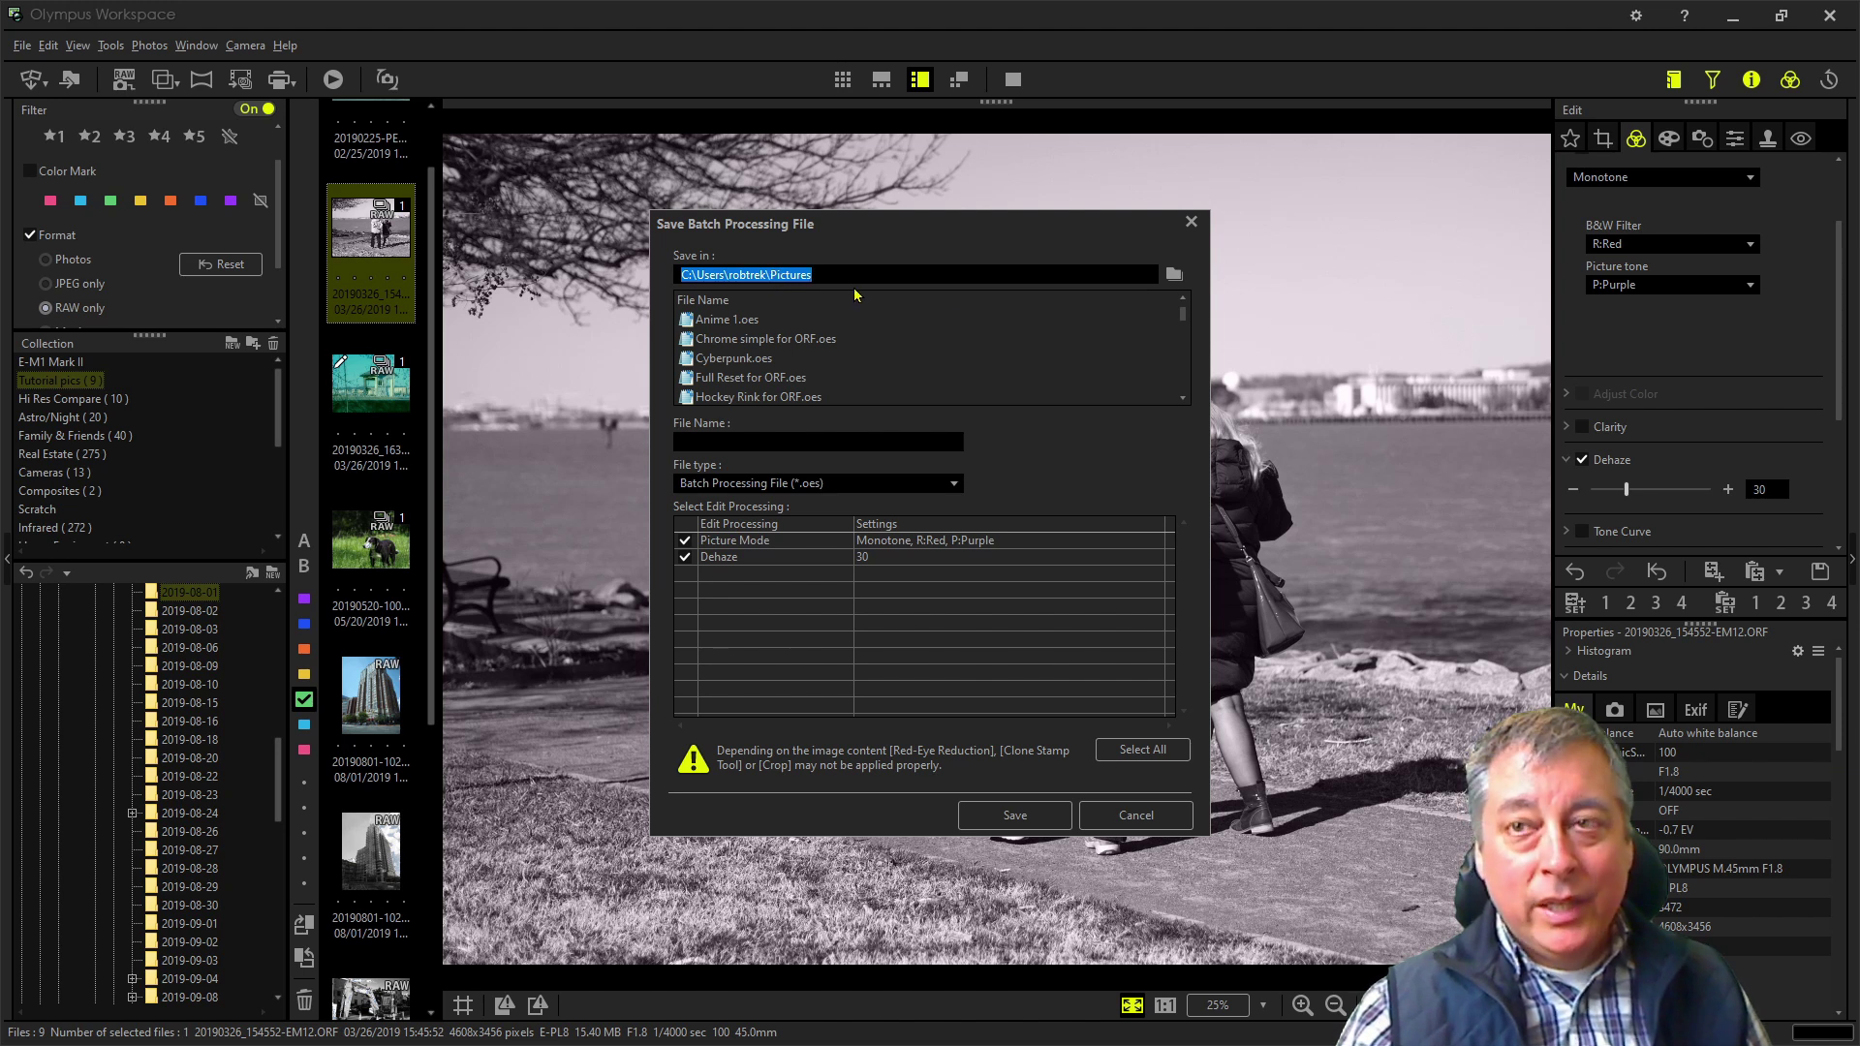
pyautogui.click(922, 275)
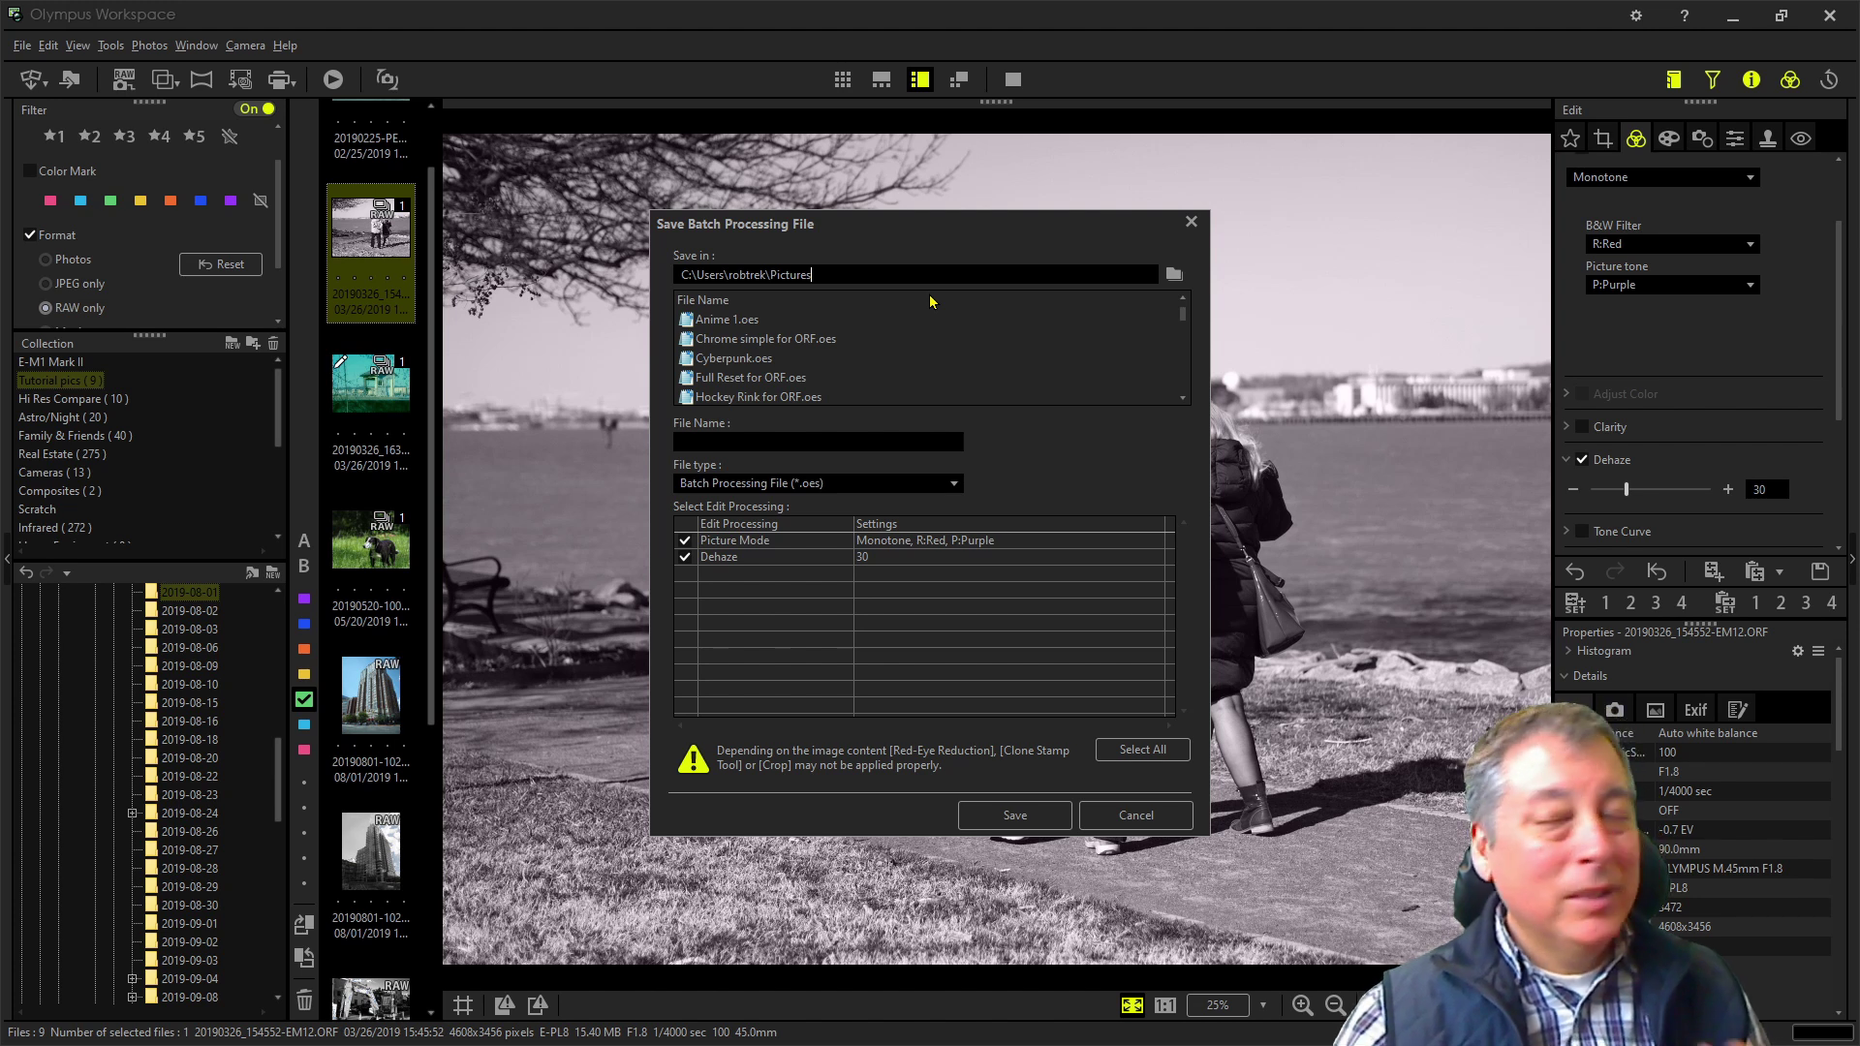
pyautogui.scroll(-1, 930, 320)
pyautogui.scroll(-5, 930, 319)
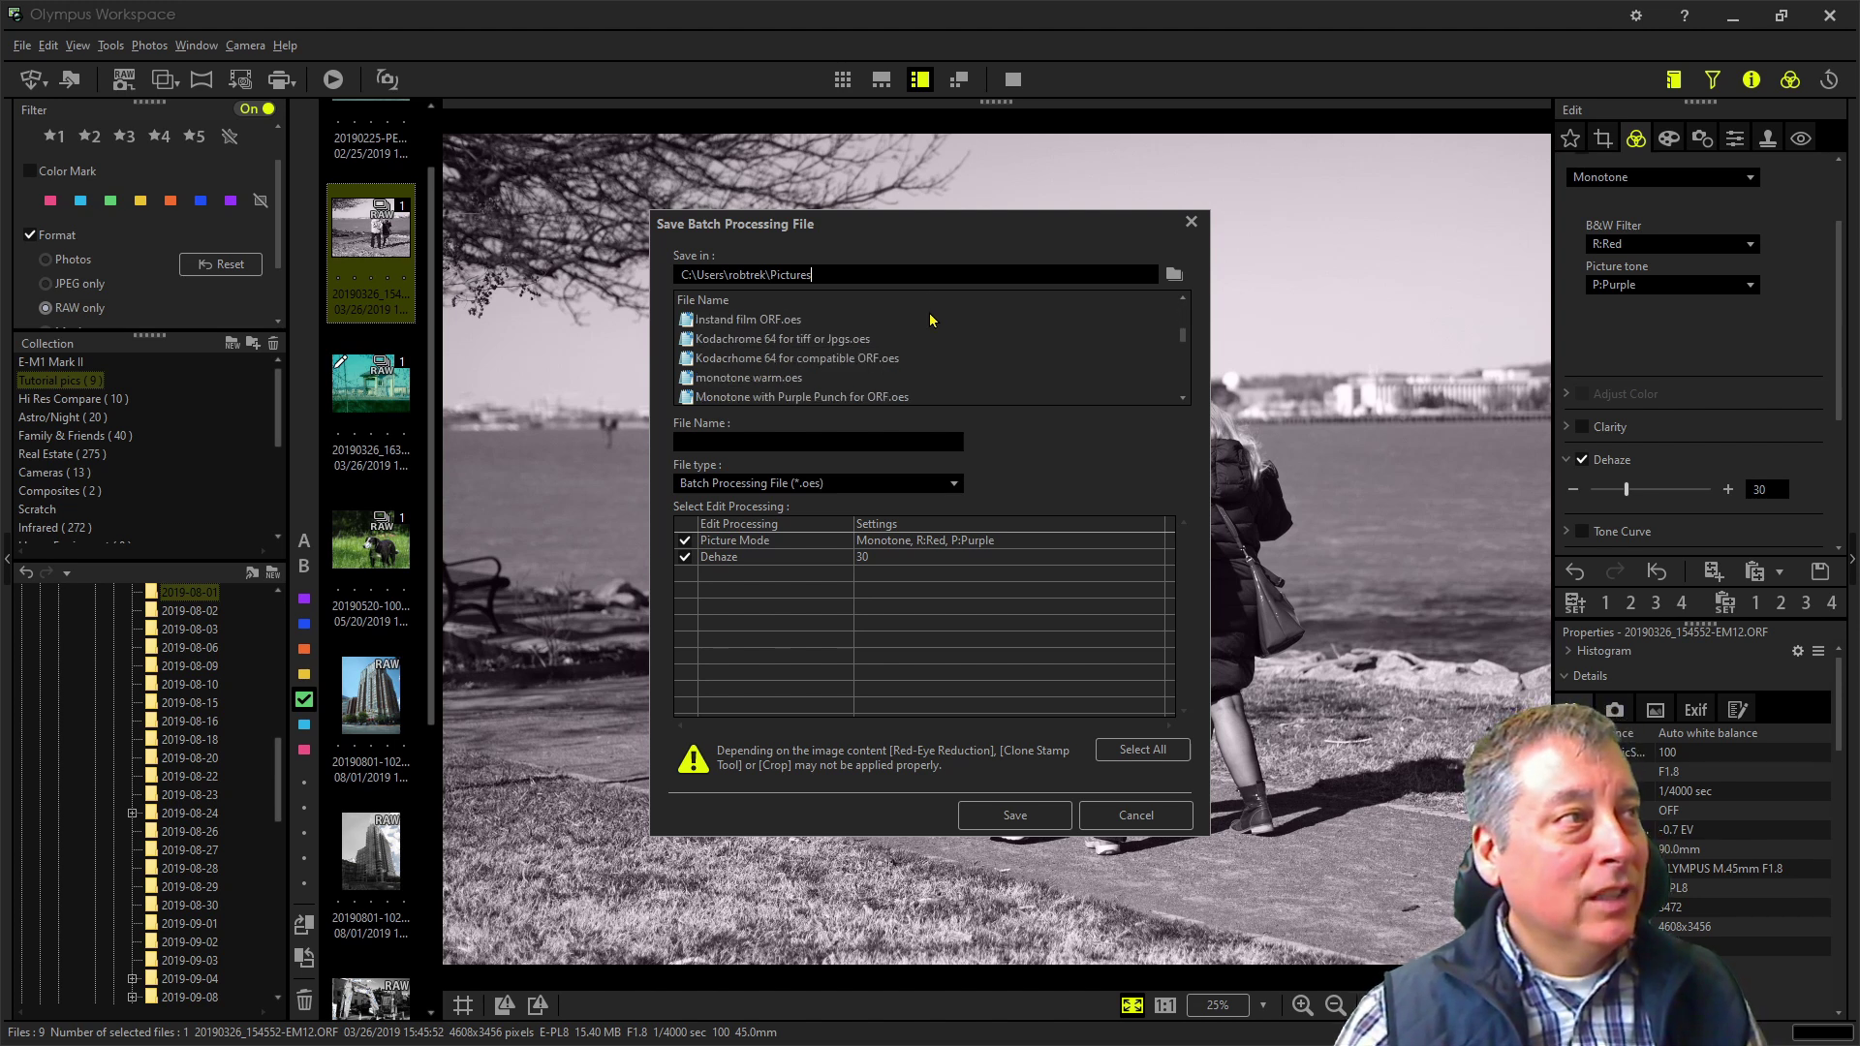
pyautogui.scroll(6, 938, 334)
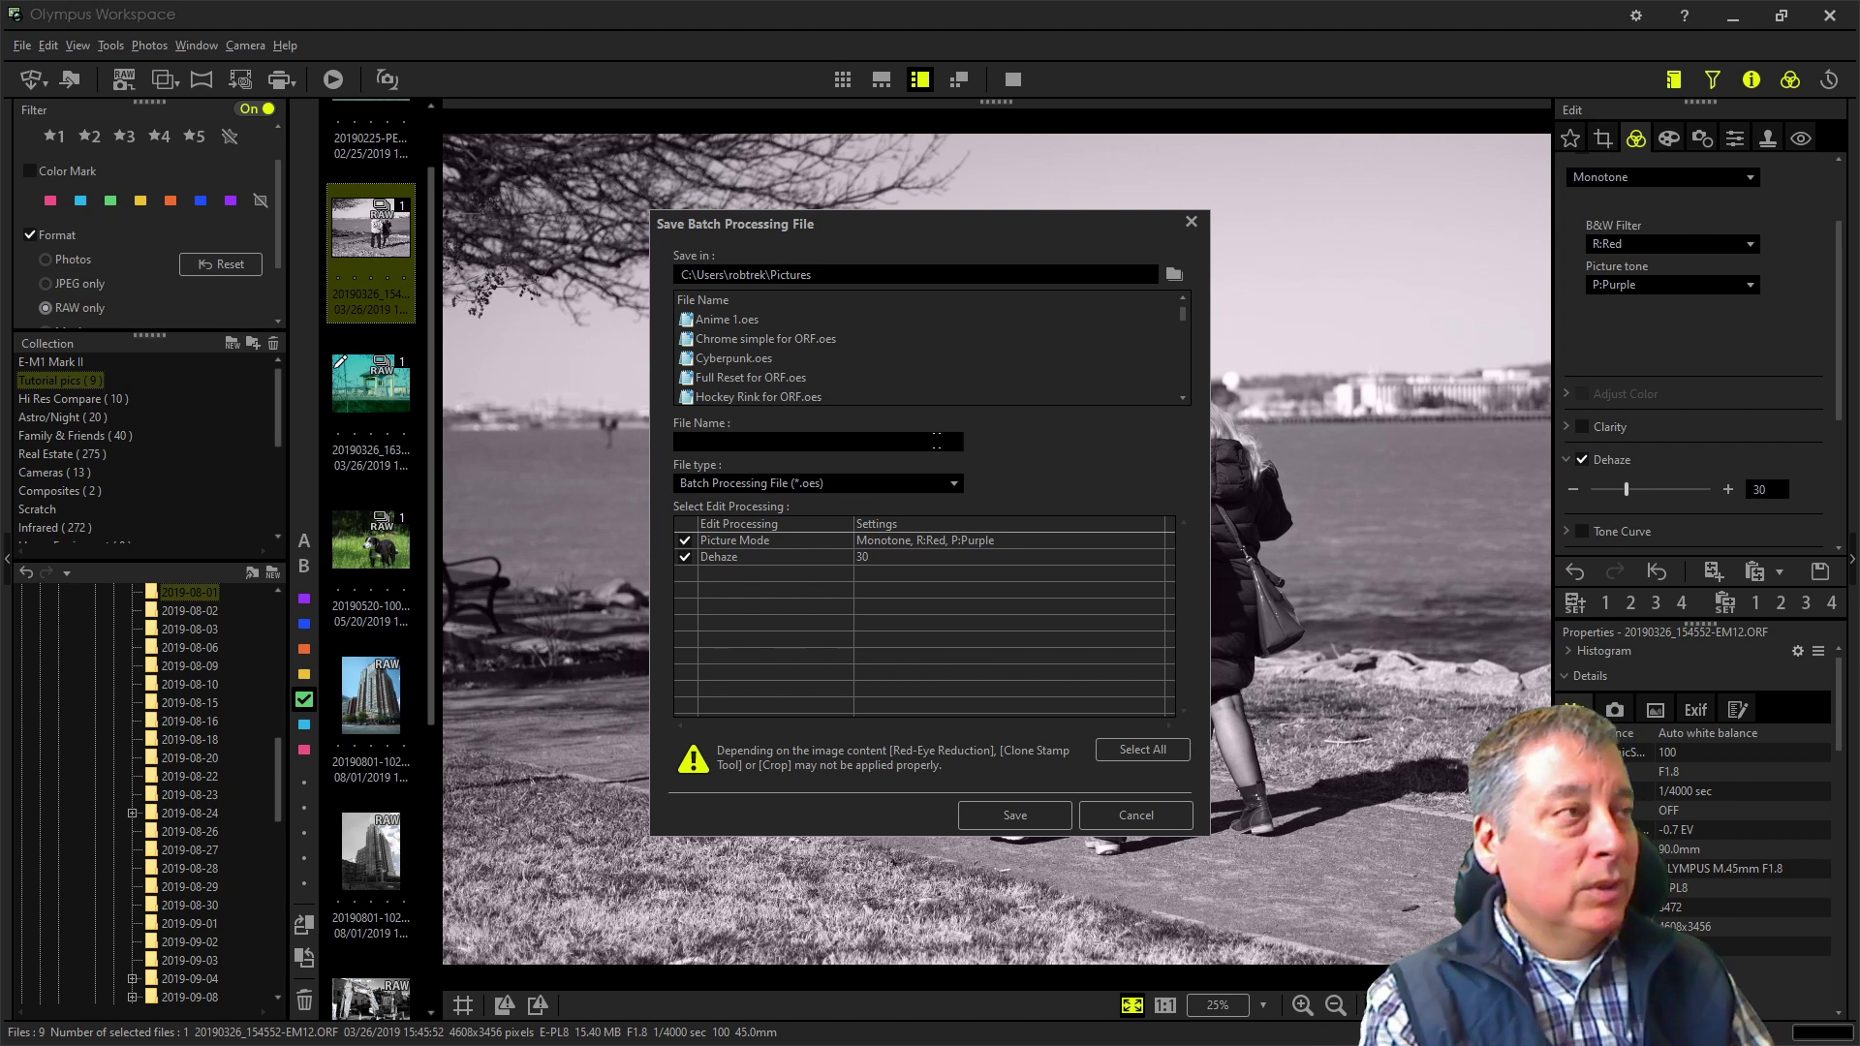
# Name the batch processing file "Monotone with Purple Punch"
pyautogui.write('Monotone')
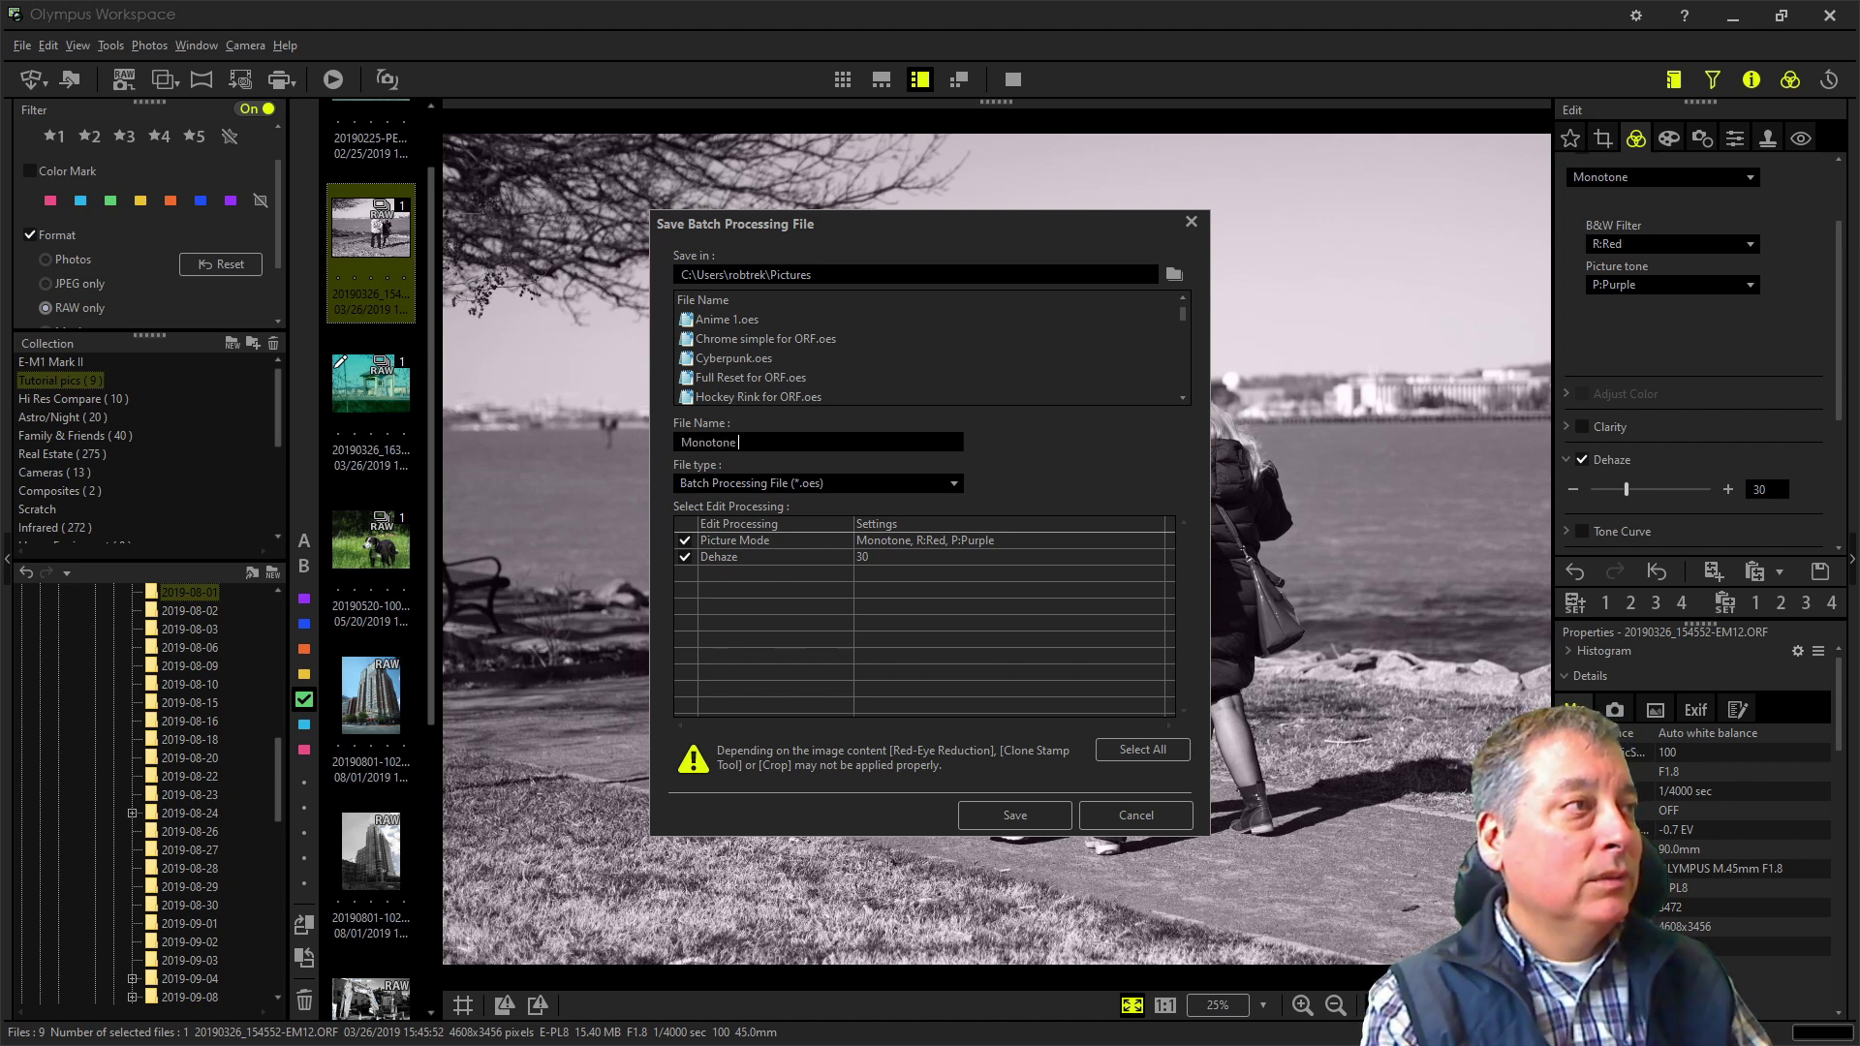
pyautogui.write(' wiht Pur')
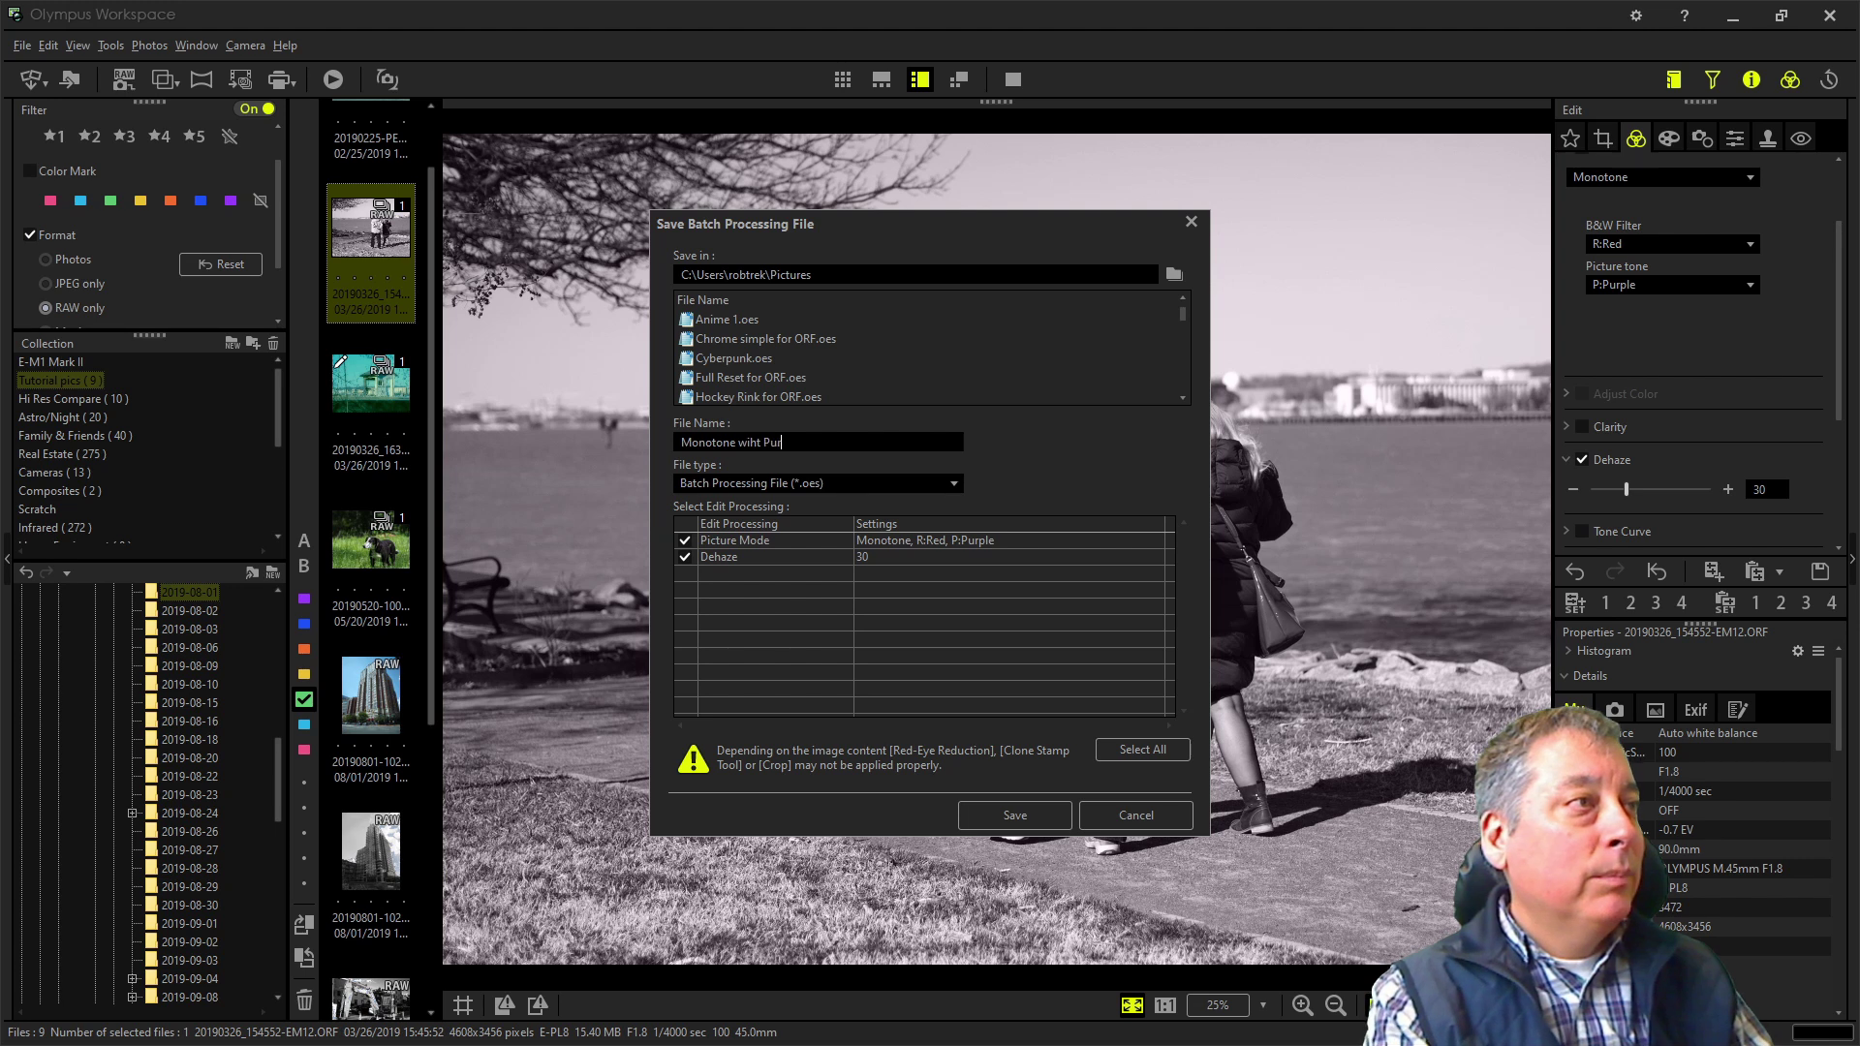
pyautogui.press('BackSpace')
pyautogui.press('BackSpace')
pyautogui.press('BackSpace')
pyautogui.press('BackSpace')
pyautogui.press('BackSpace')
pyautogui.press('BackSpace')
pyautogui.write('th')
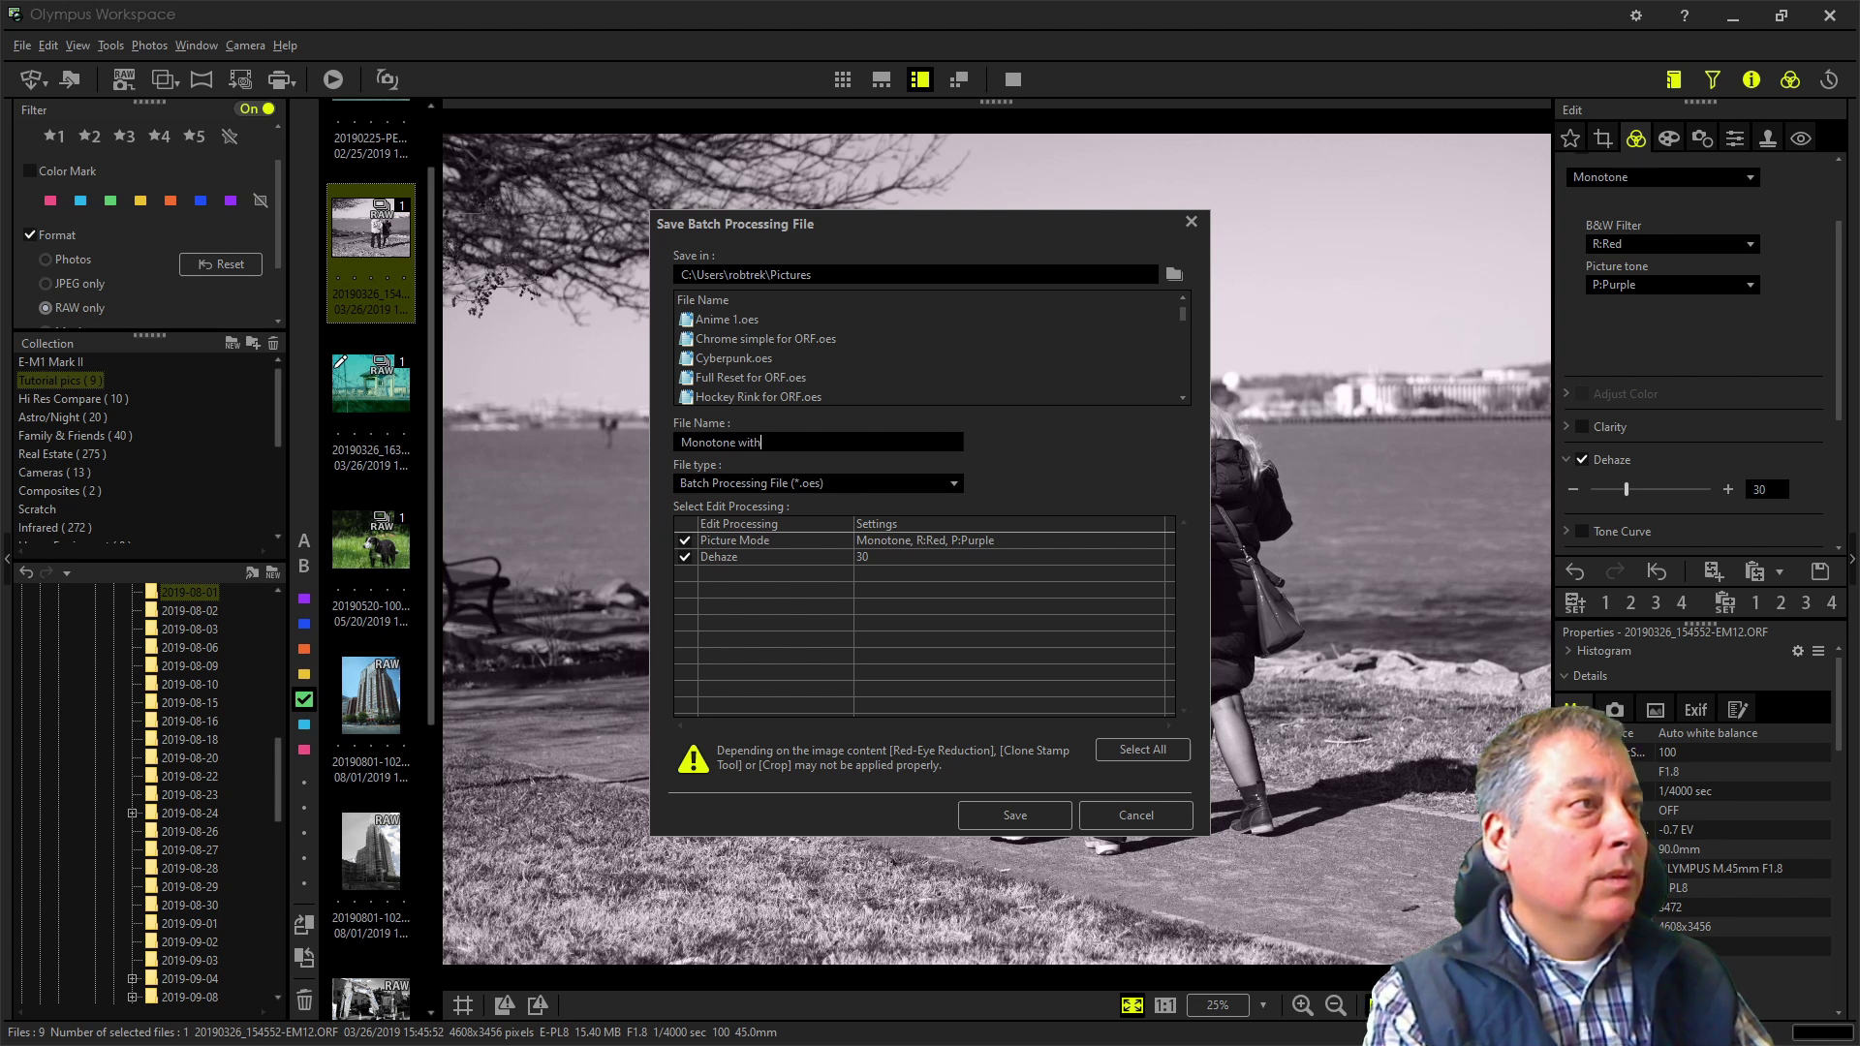
pyautogui.write(' Purple Punch')
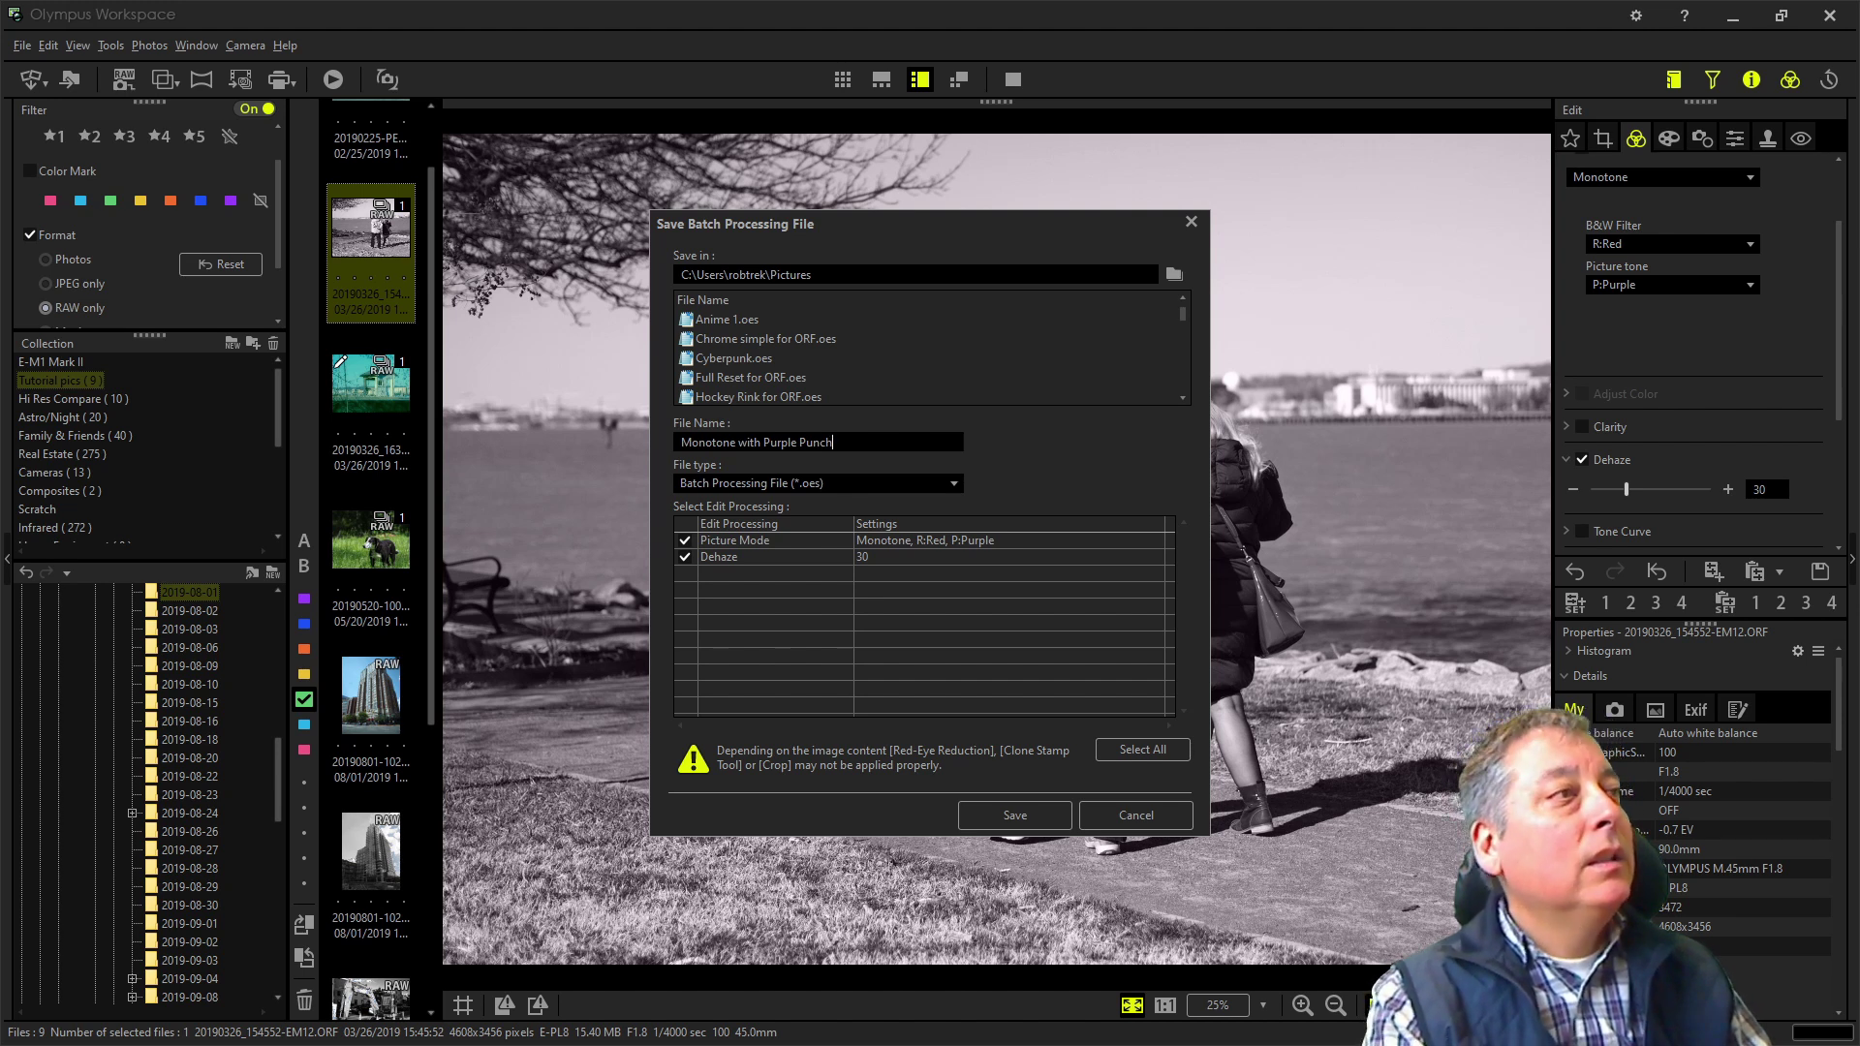
# Change the file name to "Monotone with Purple Tint" and save the batch file with Picture Mode and Dehaze included
pyautogui.press('BackSpace')
pyautogui.press('BackSpace')
pyautogui.press('BackSpace')
pyautogui.press('BackSpace')
pyautogui.press('BackSpace')
pyautogui.write('Tint')
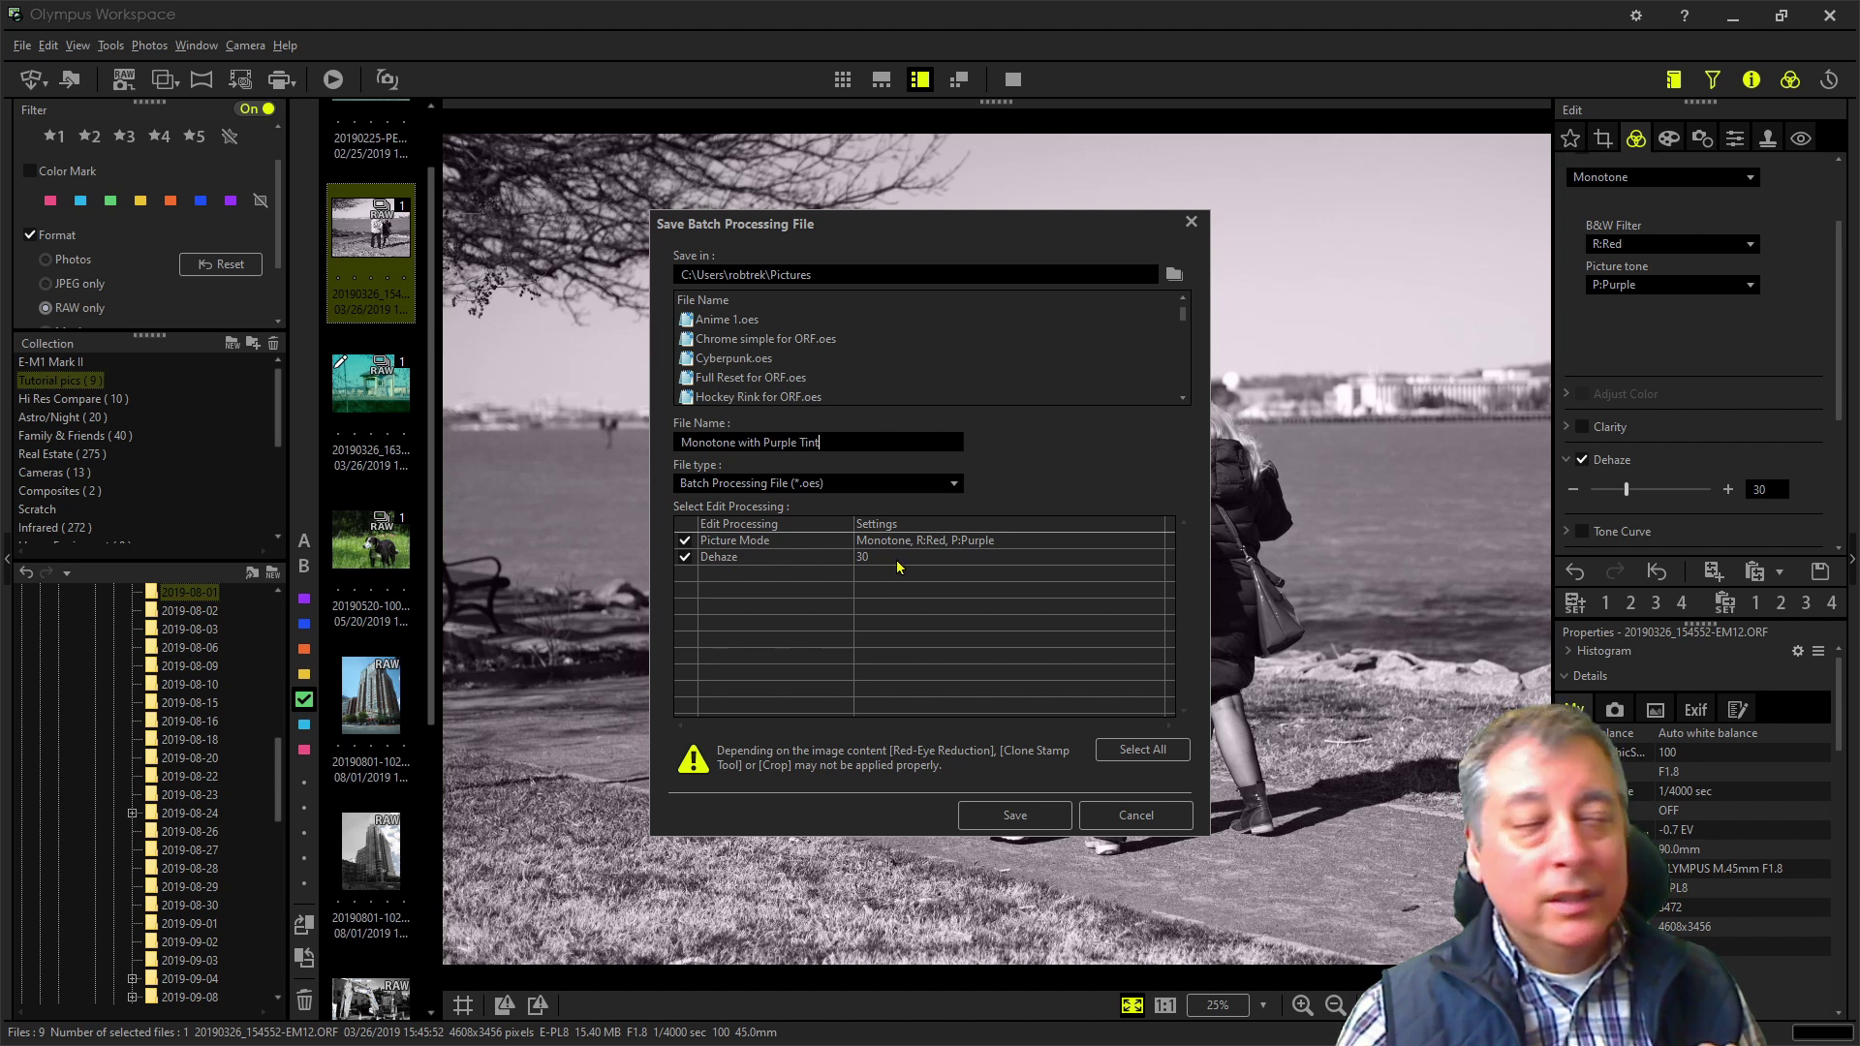
pyautogui.click(1039, 822)
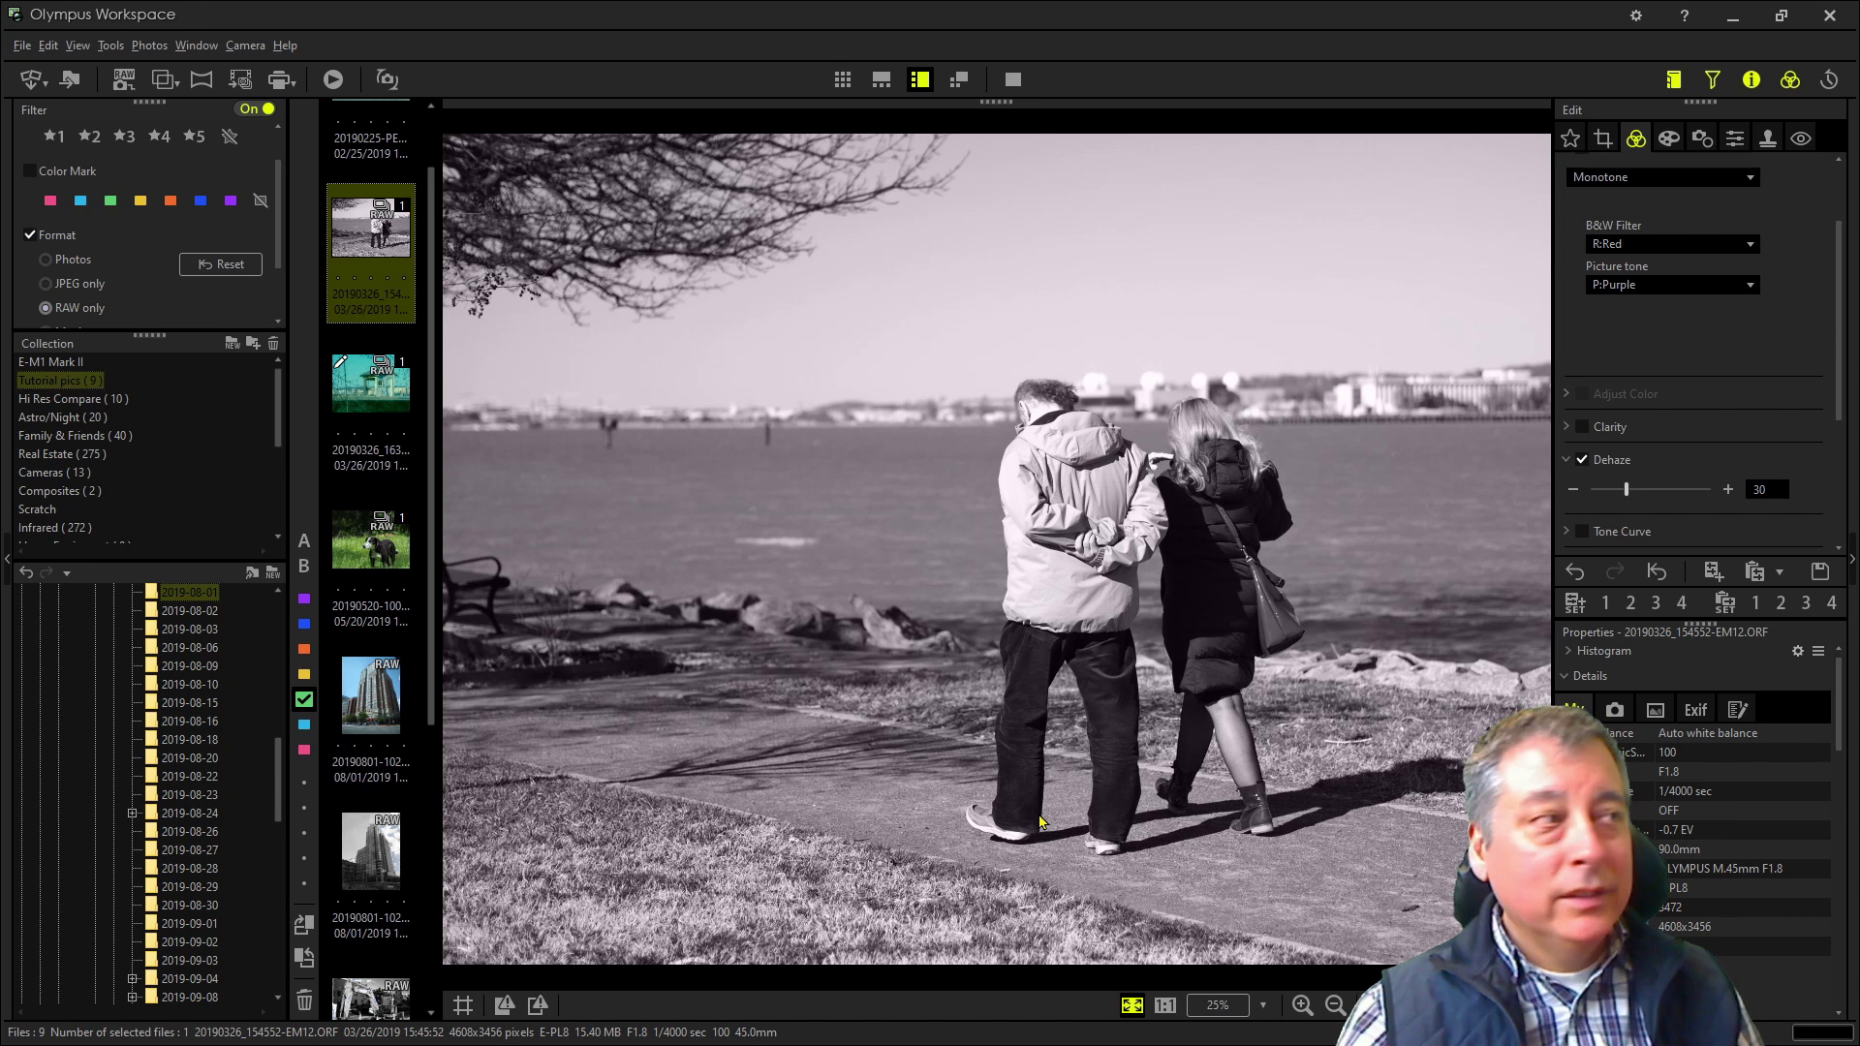
# Load the batch processing file "Monotone with Purple Tint.oes" onto the dog photo with all its edits
pyautogui.click(394, 549)
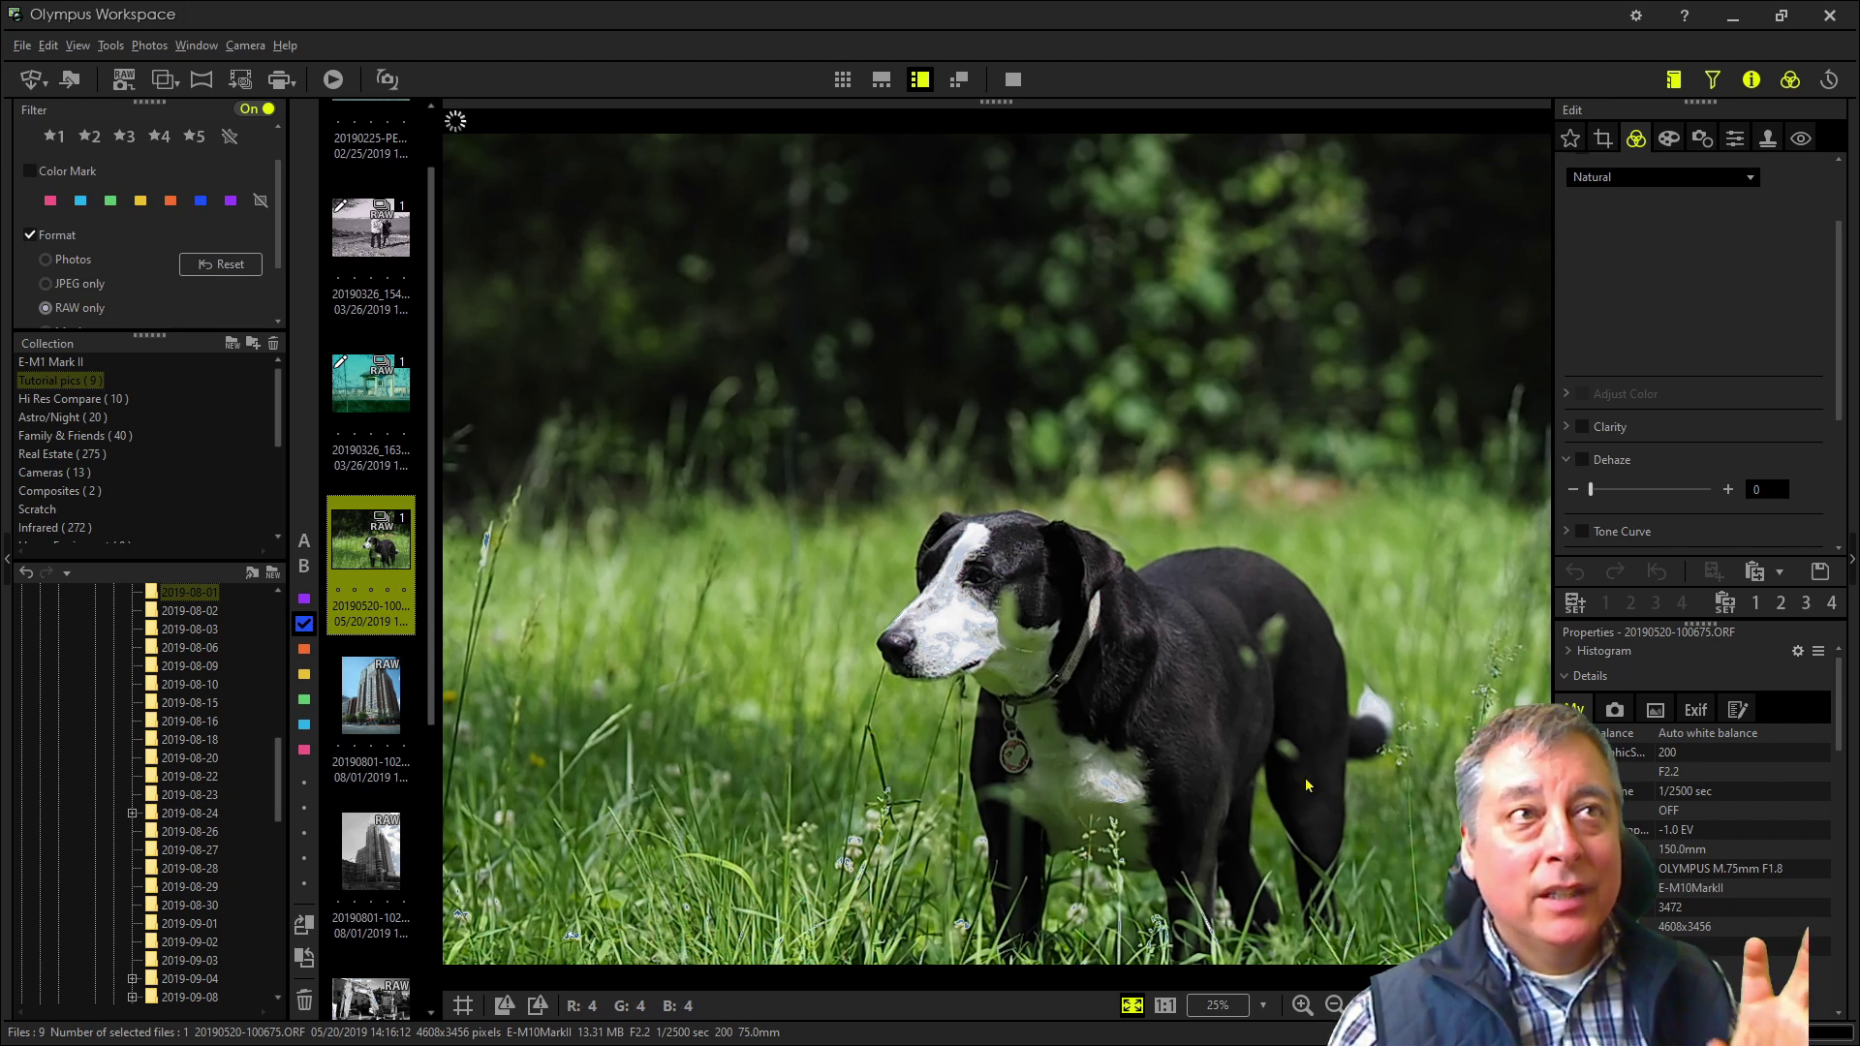
pyautogui.click(1821, 573)
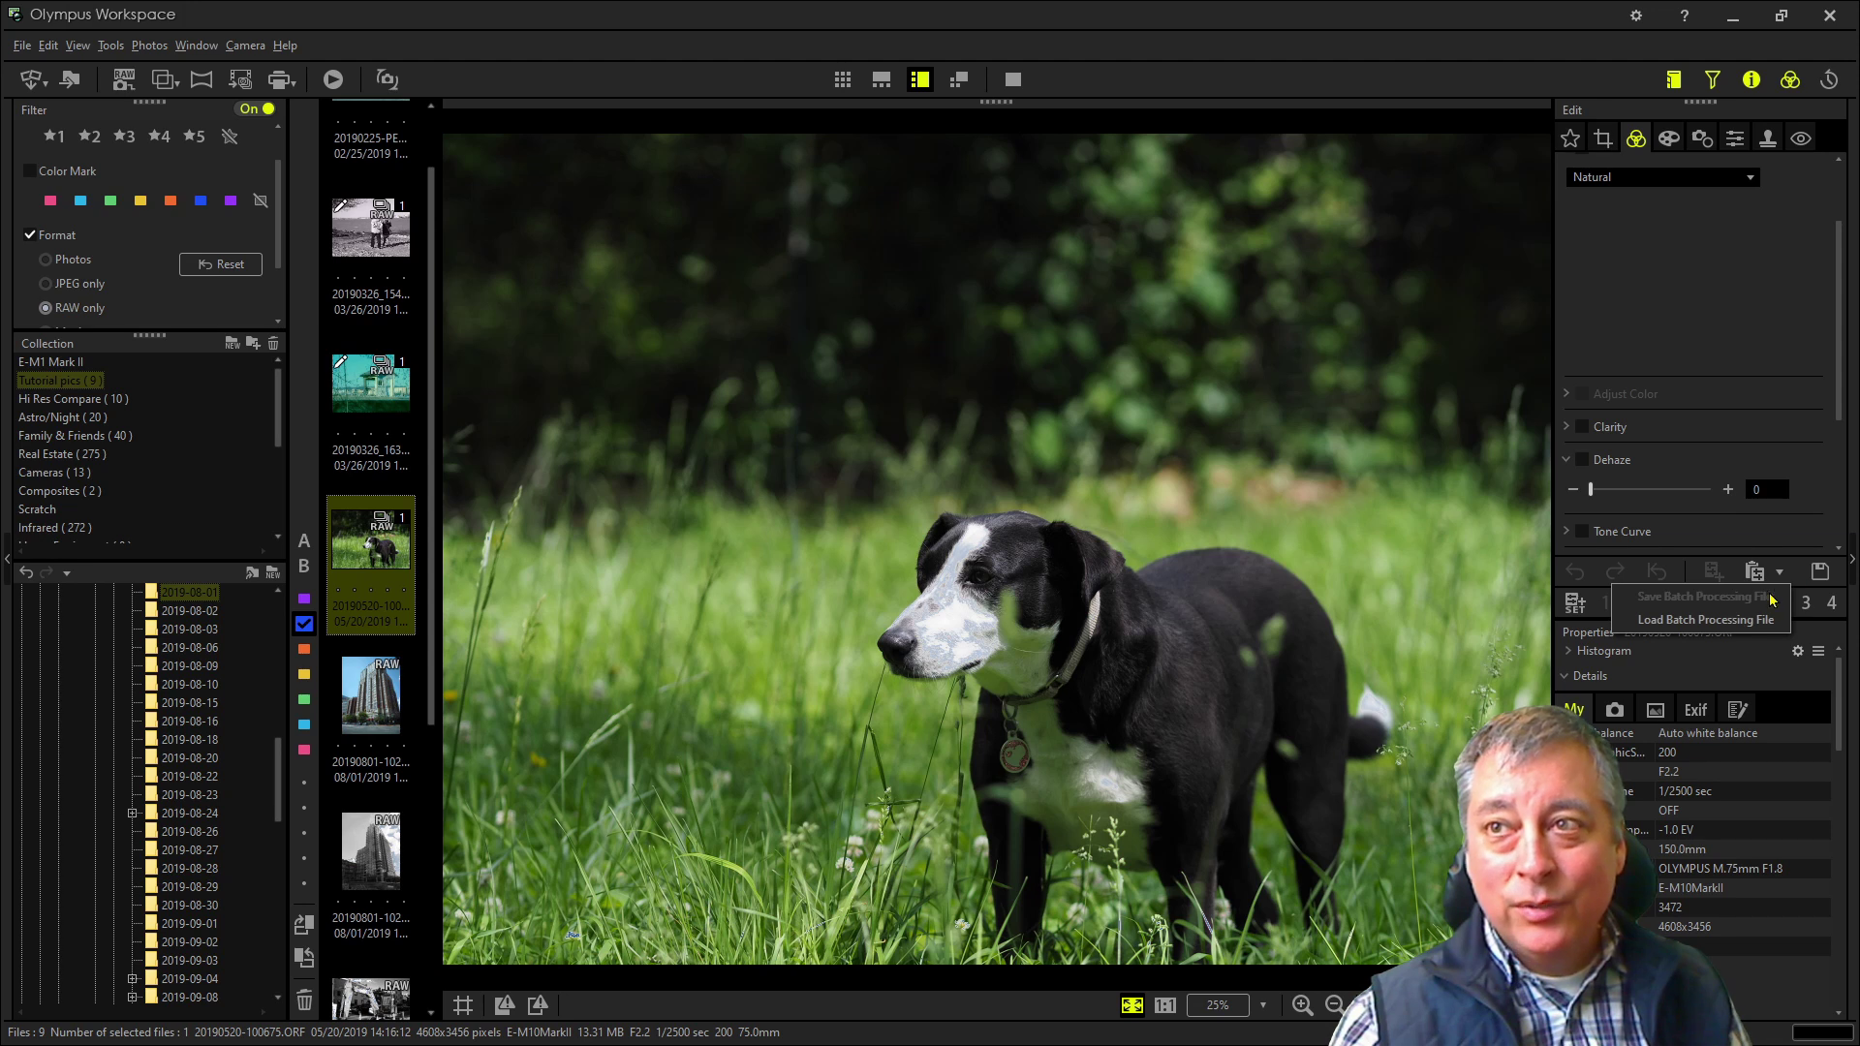
pyautogui.click(1703, 623)
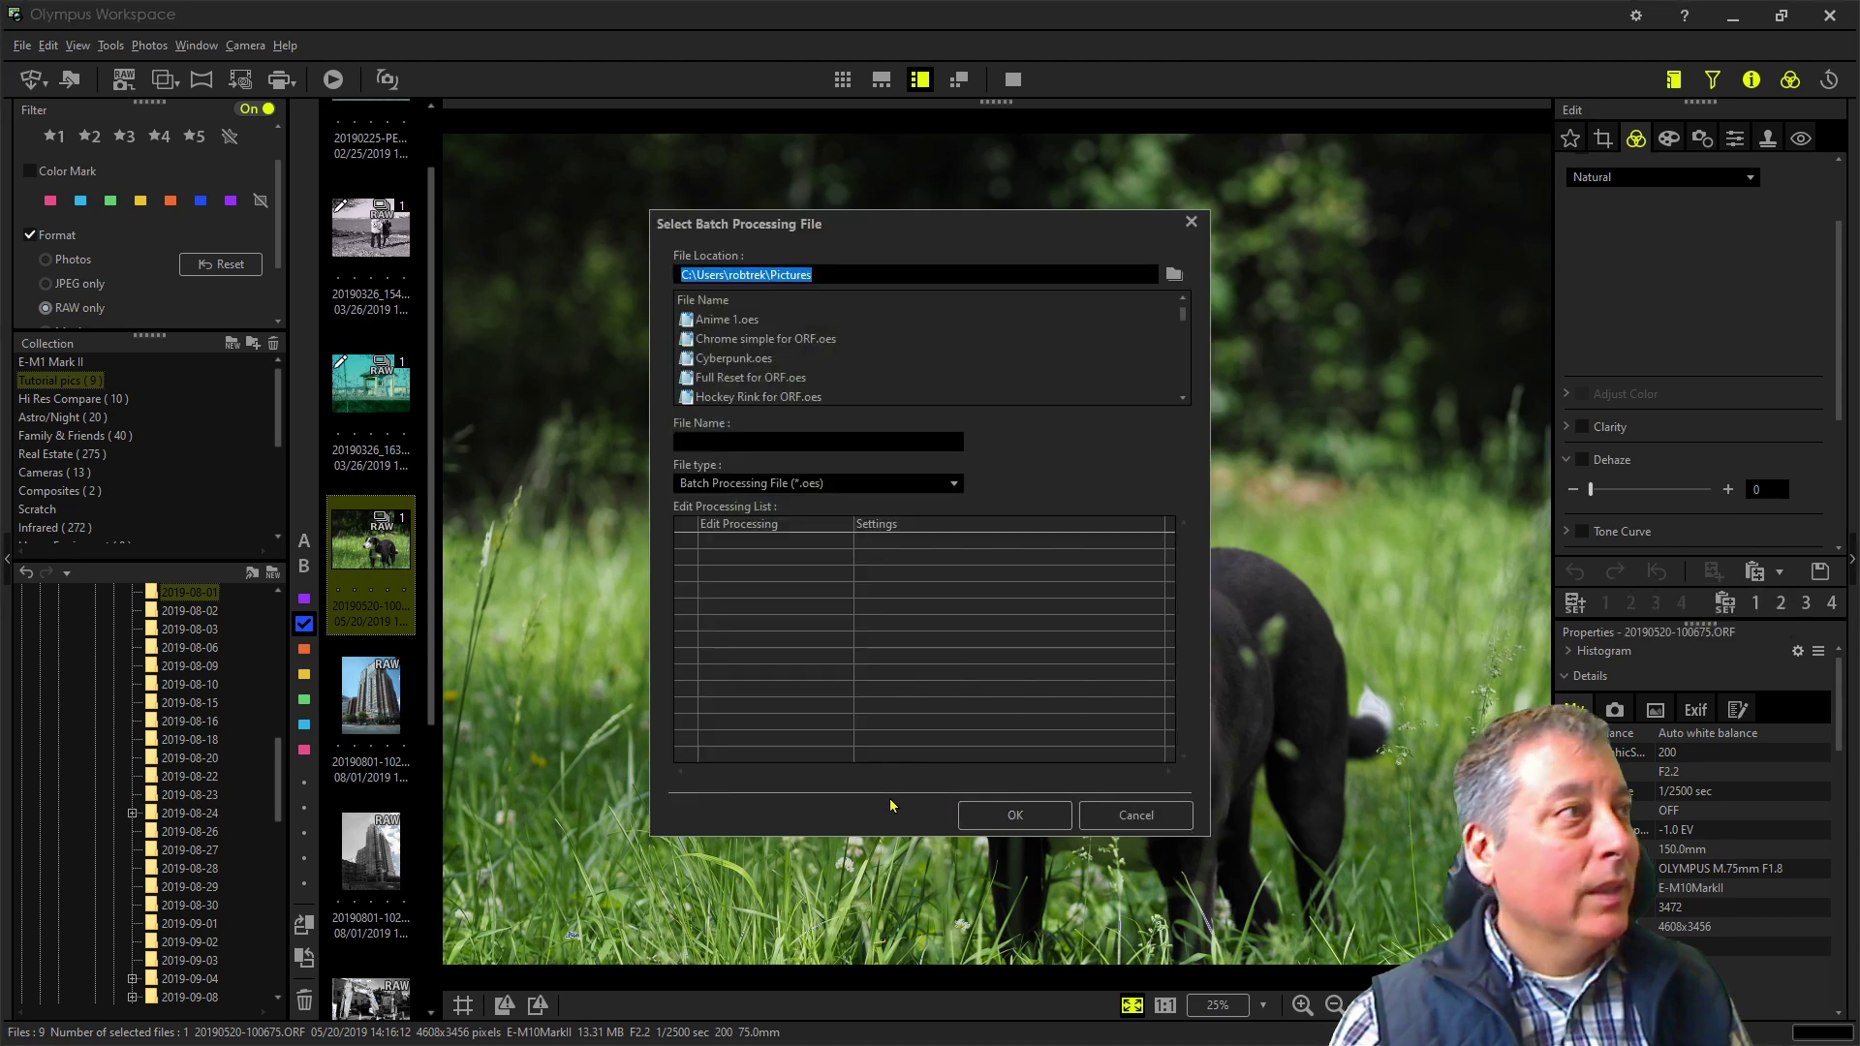
pyautogui.scroll(-1, 907, 366)
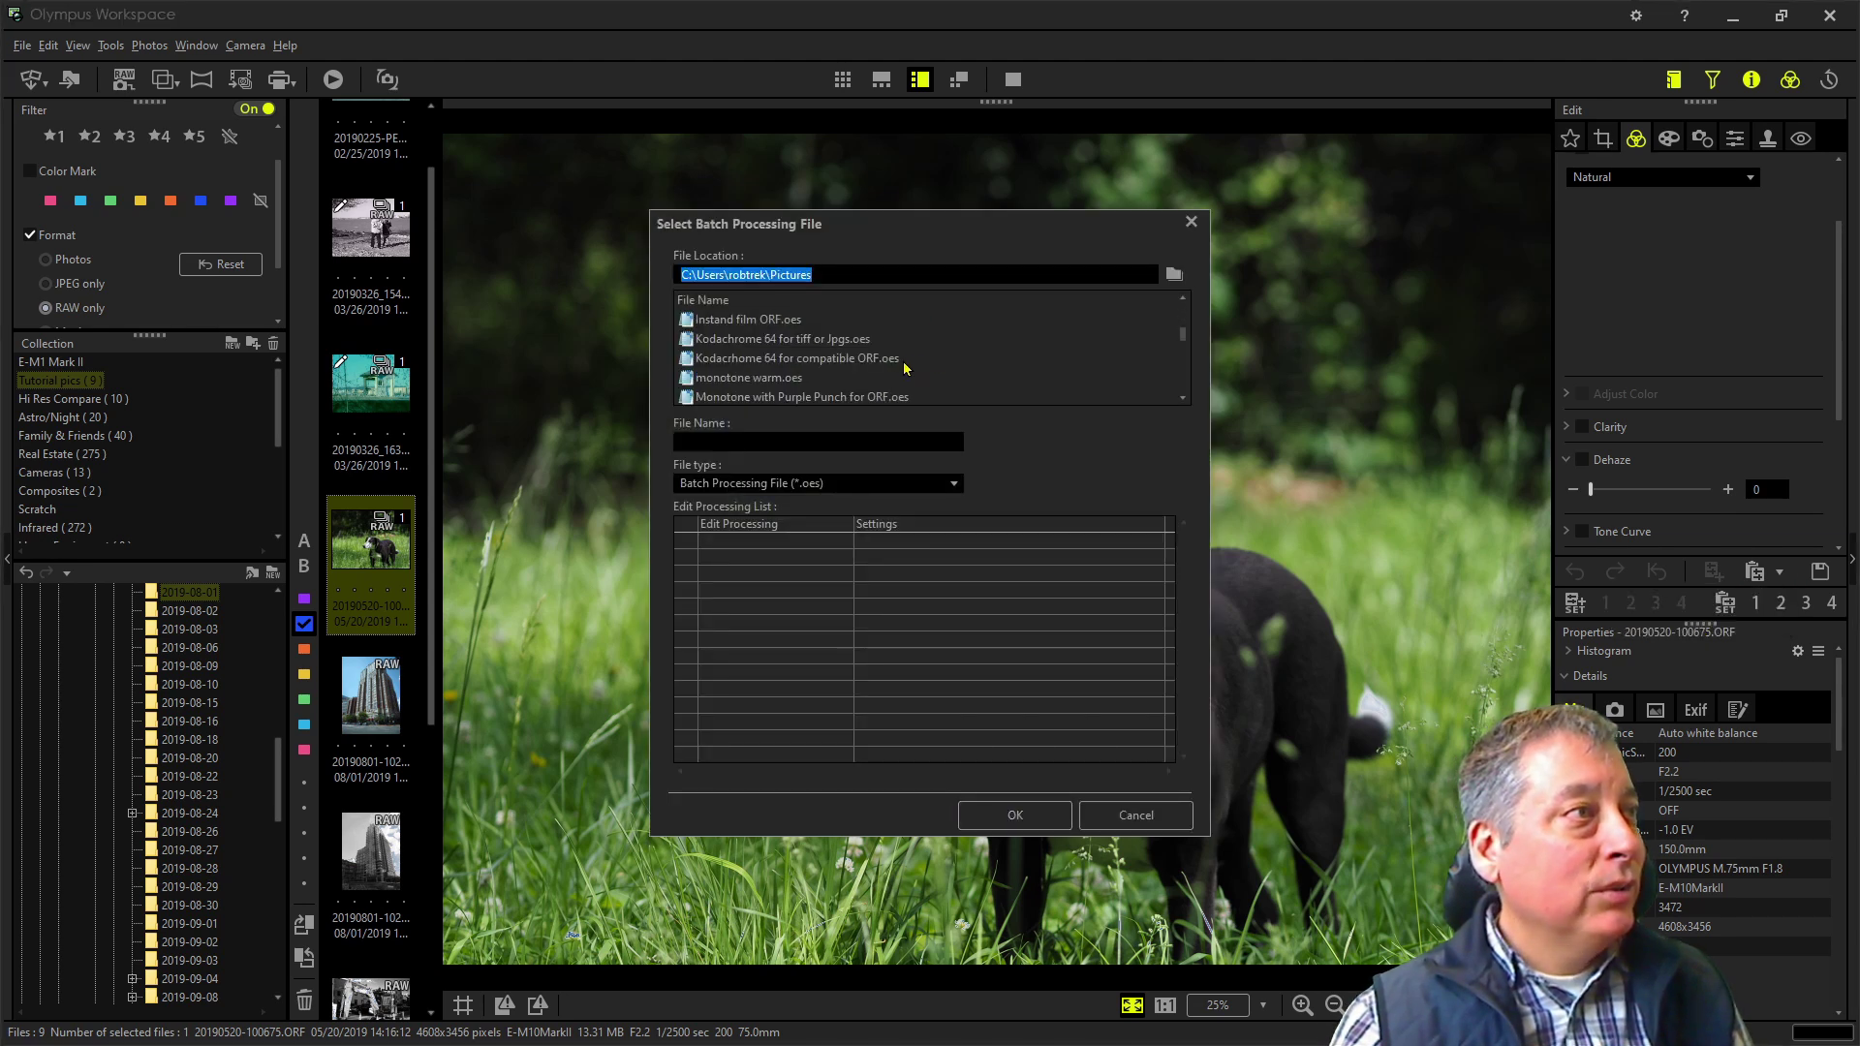
pyautogui.scroll(-1, 905, 392)
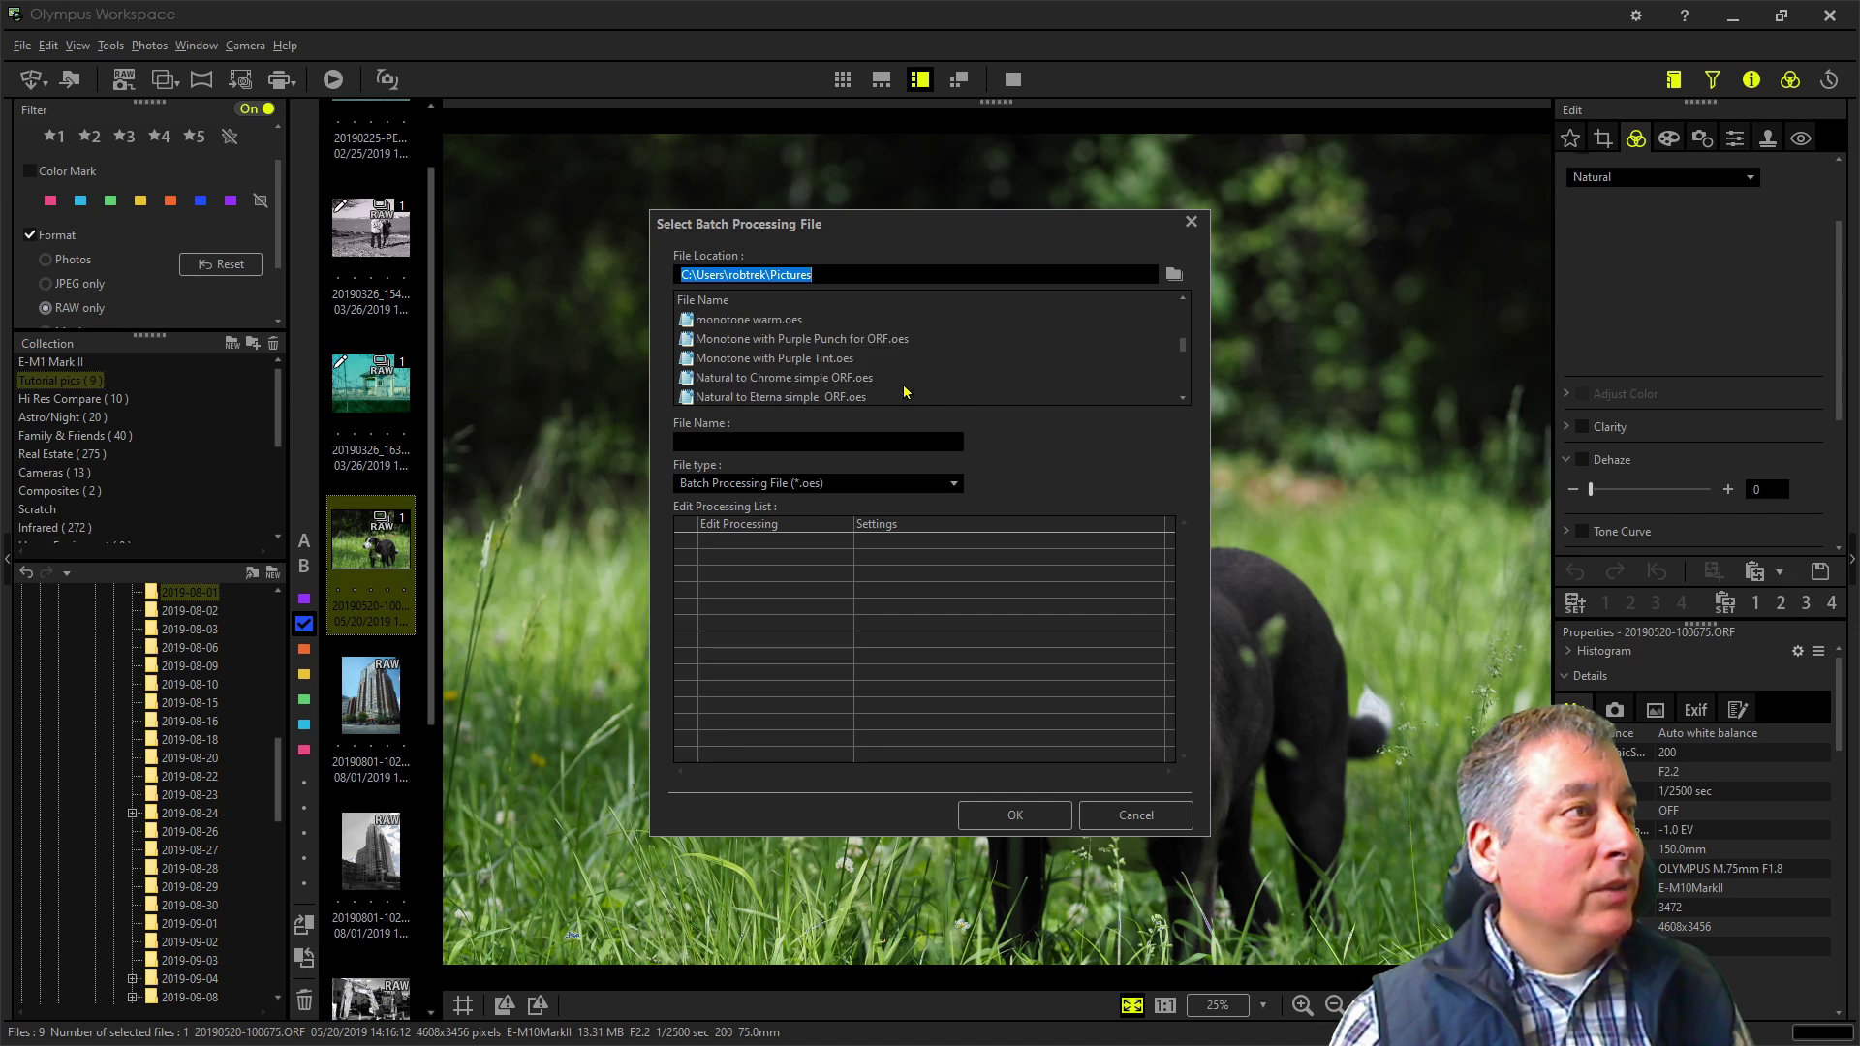
pyautogui.click(850, 360)
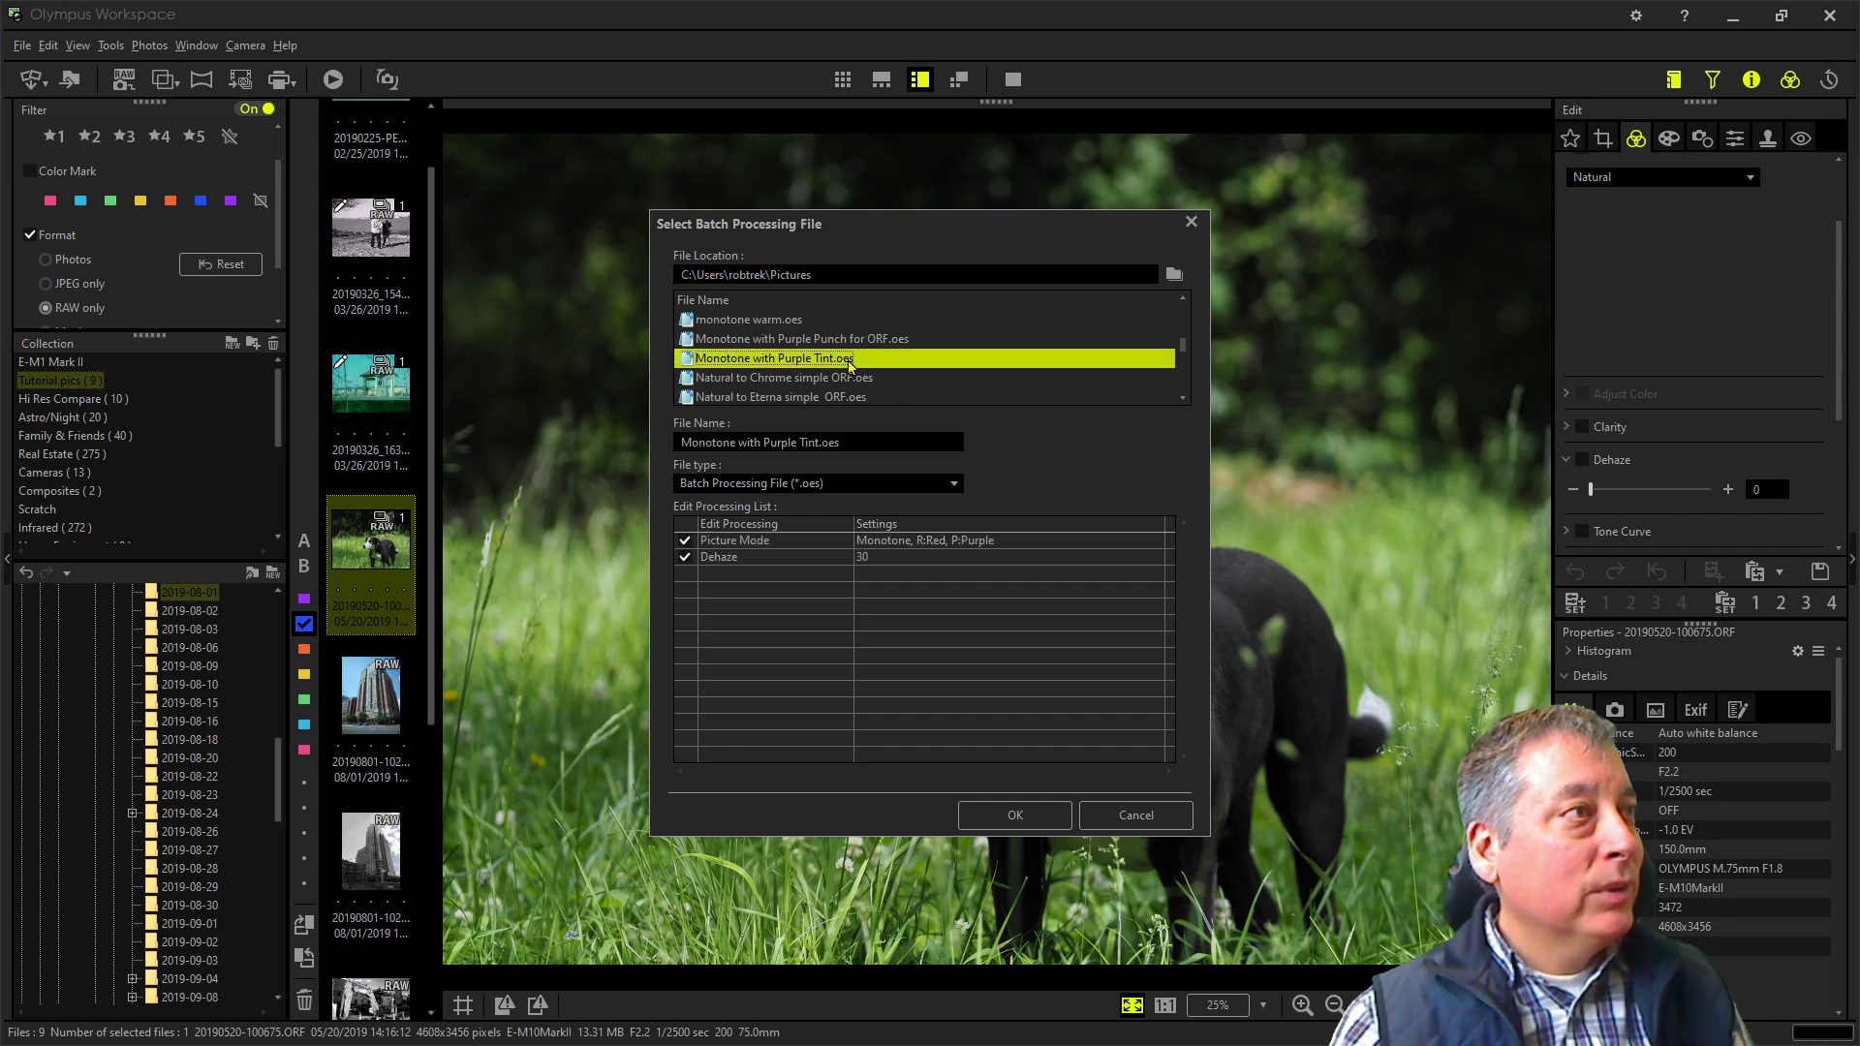
pyautogui.click(1037, 825)
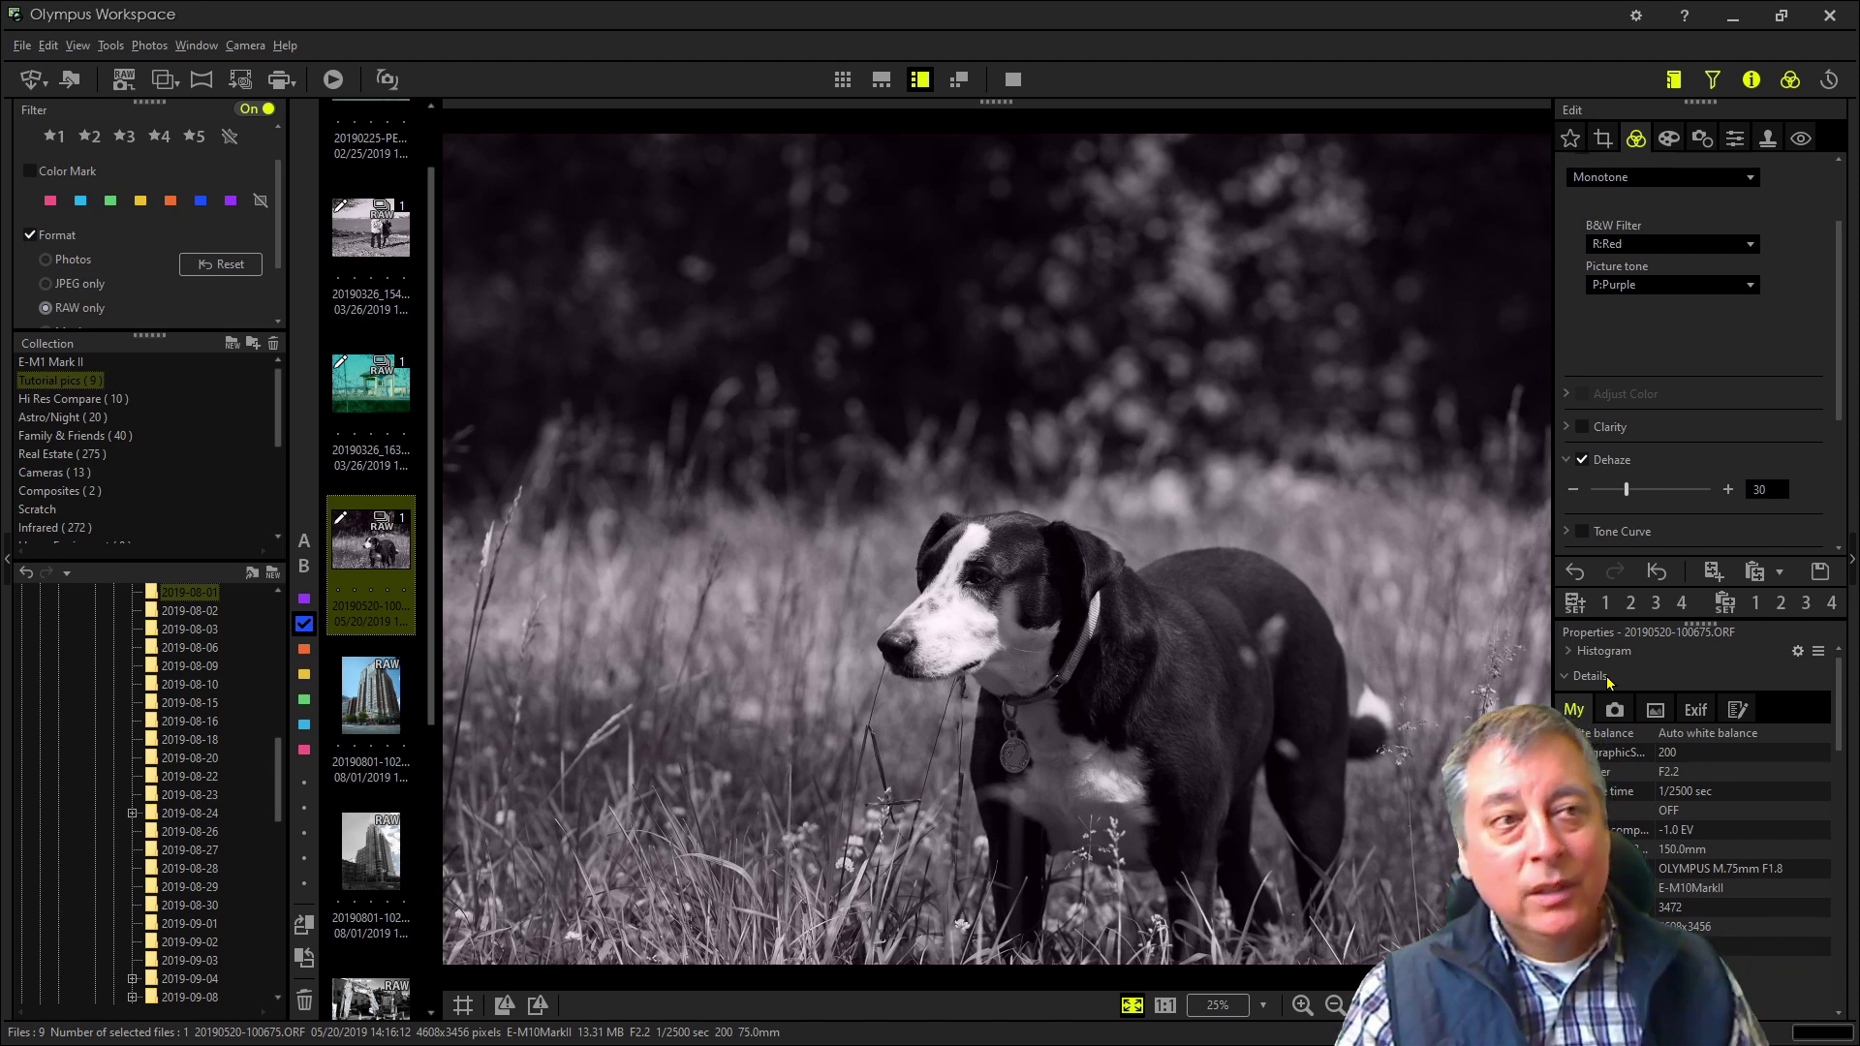
# Register the dog photo's edits to preset slot 1 under the setting name "Monotone with Purple Tint"
pyautogui.click(1607, 603)
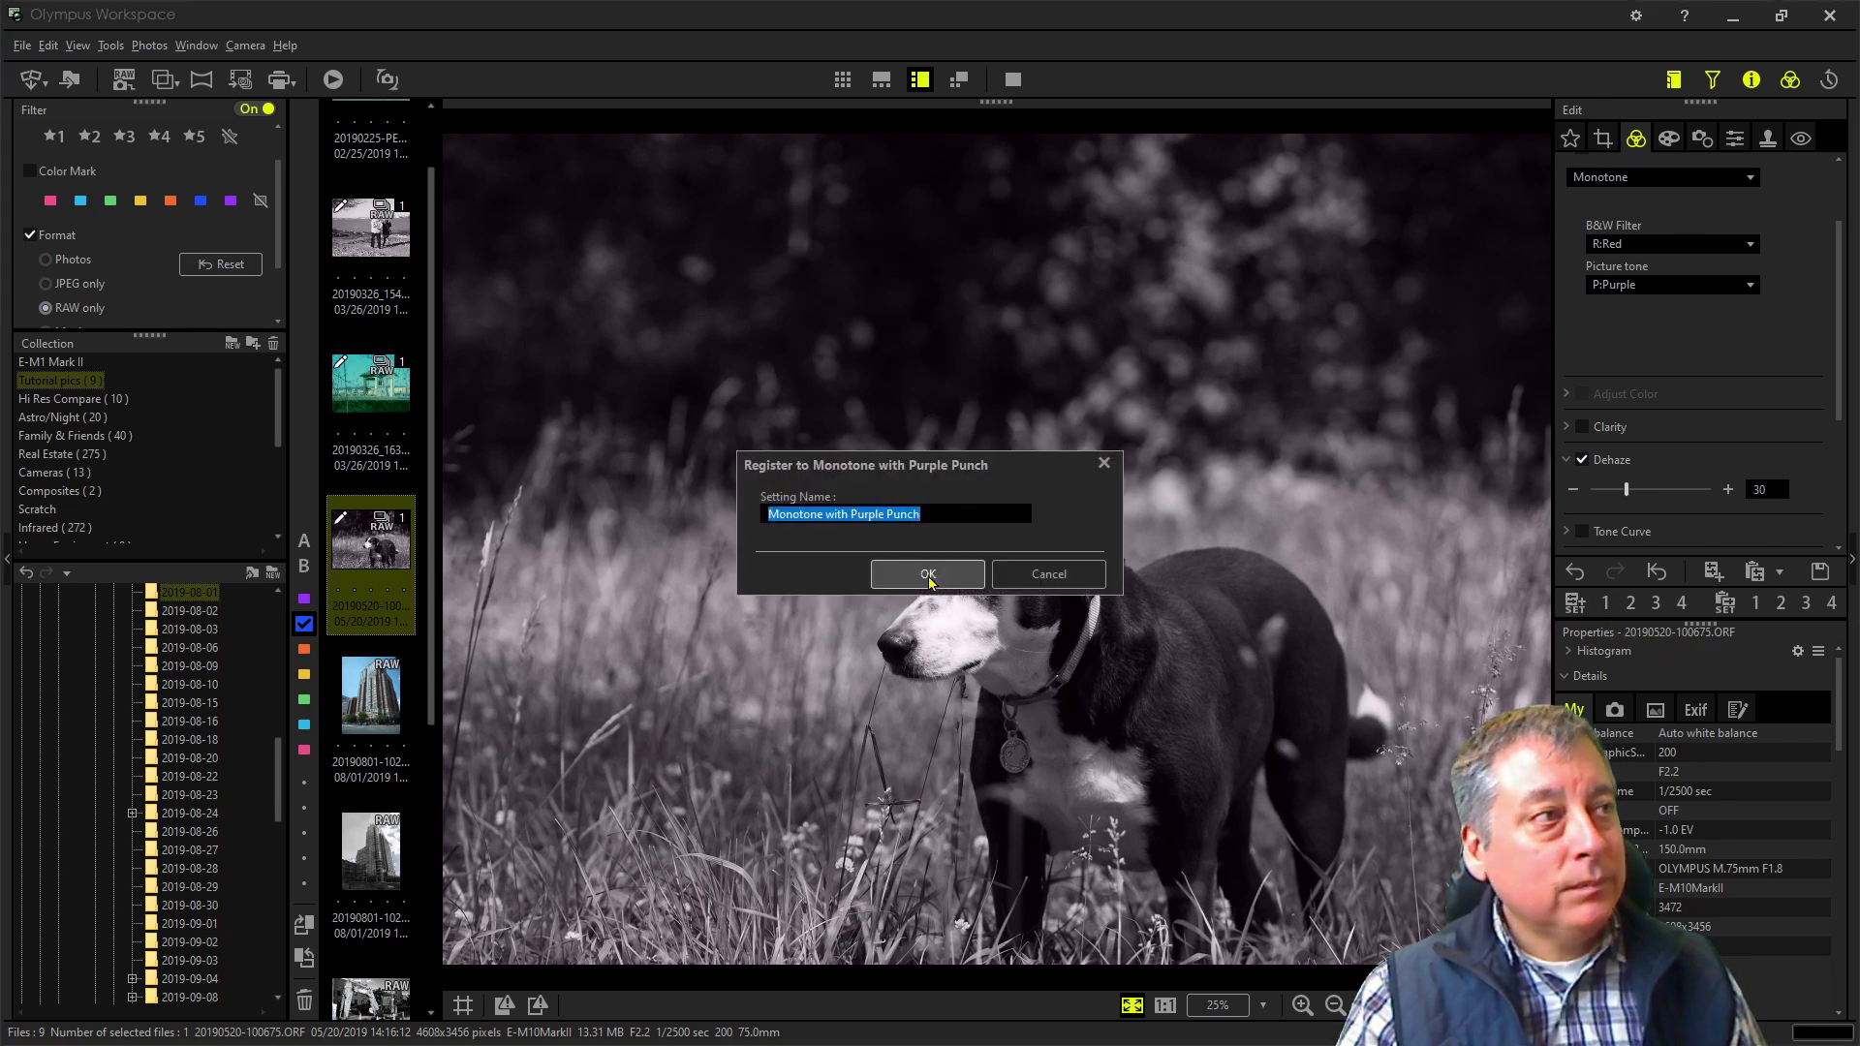
pyautogui.write('M')
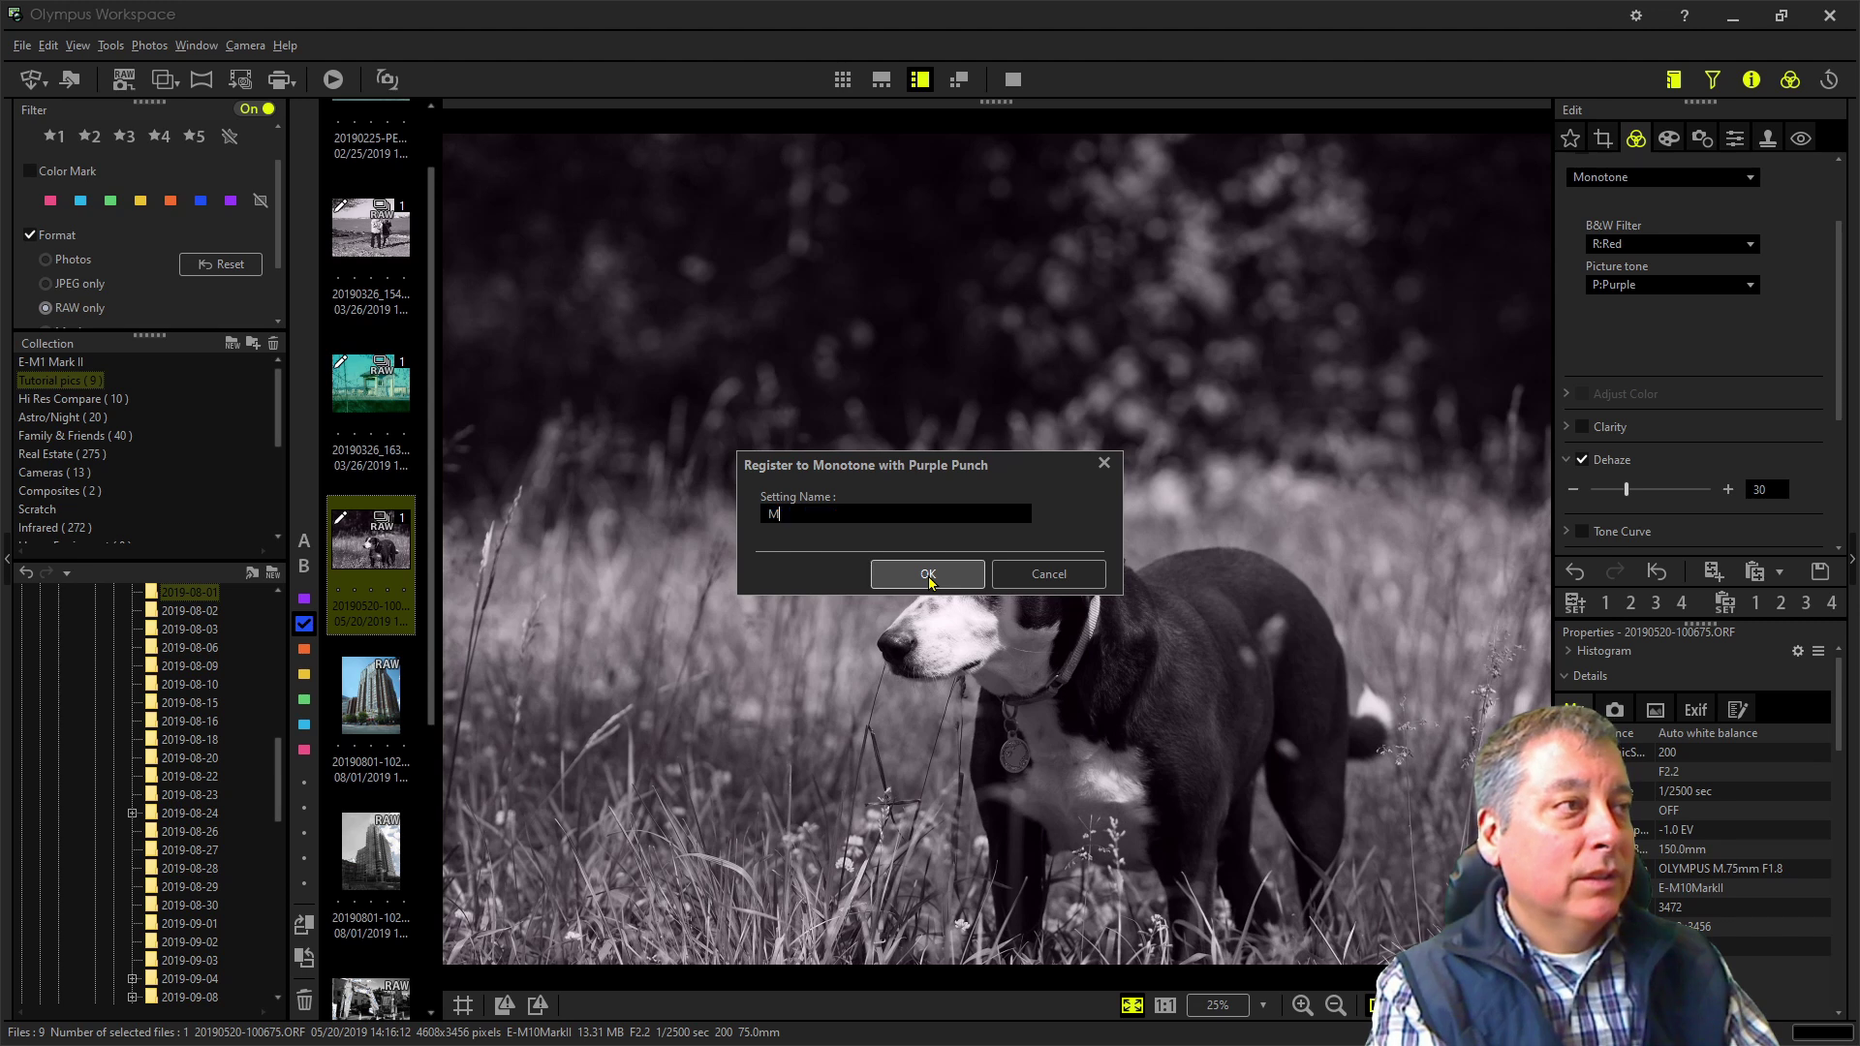
pyautogui.write('onotone with ')
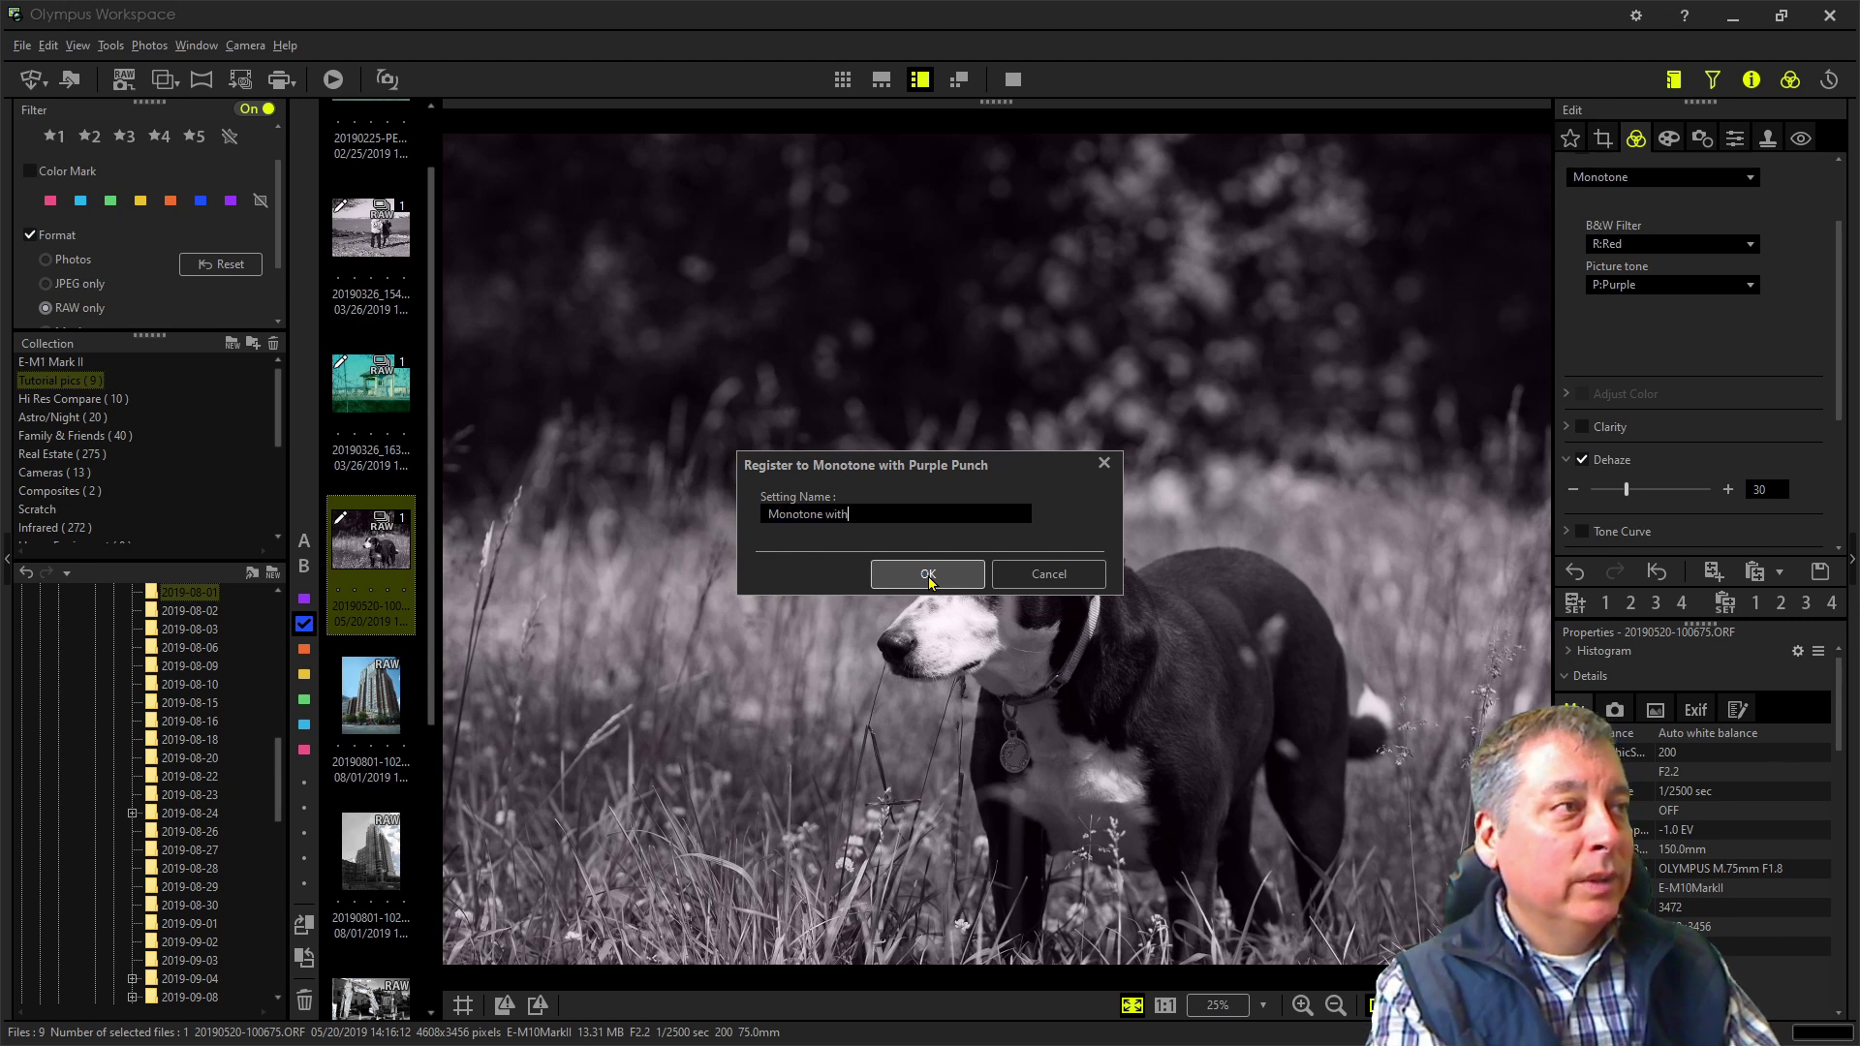
pyautogui.write('Purple Tine')
pyautogui.press('BackSpace')
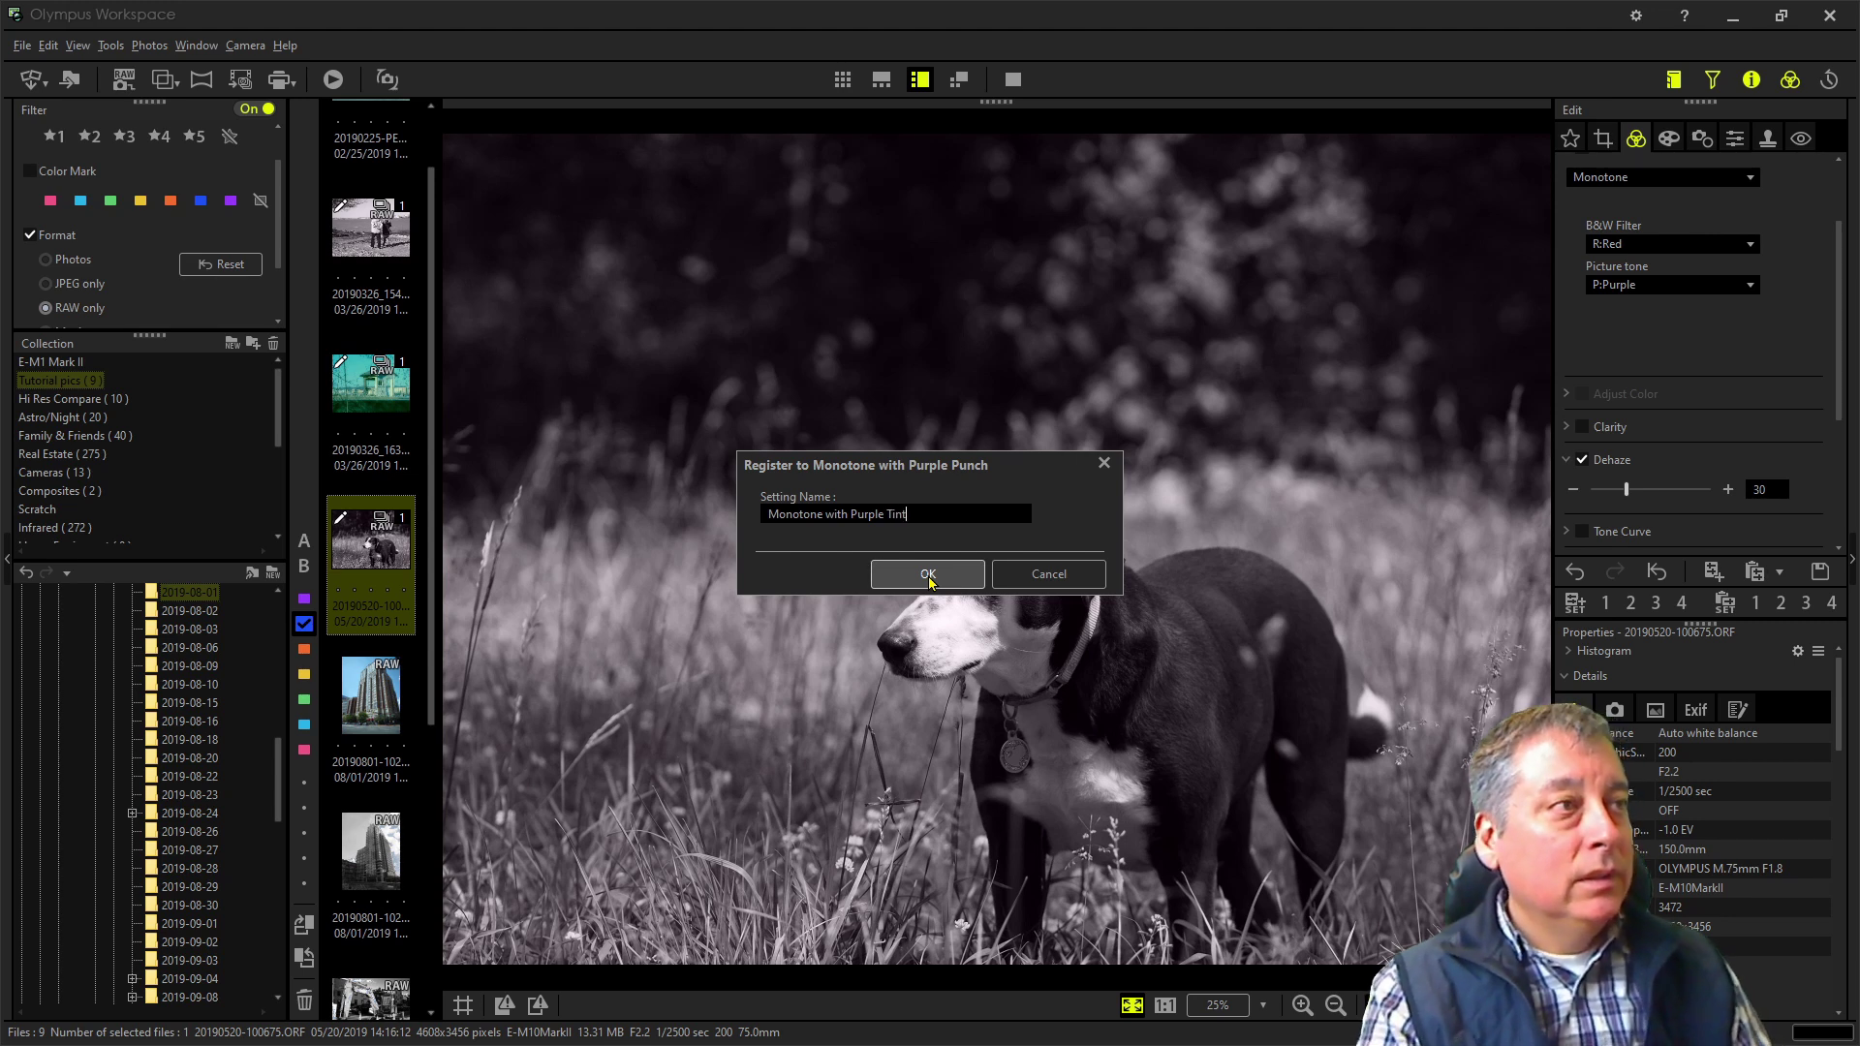
pyautogui.click(927, 578)
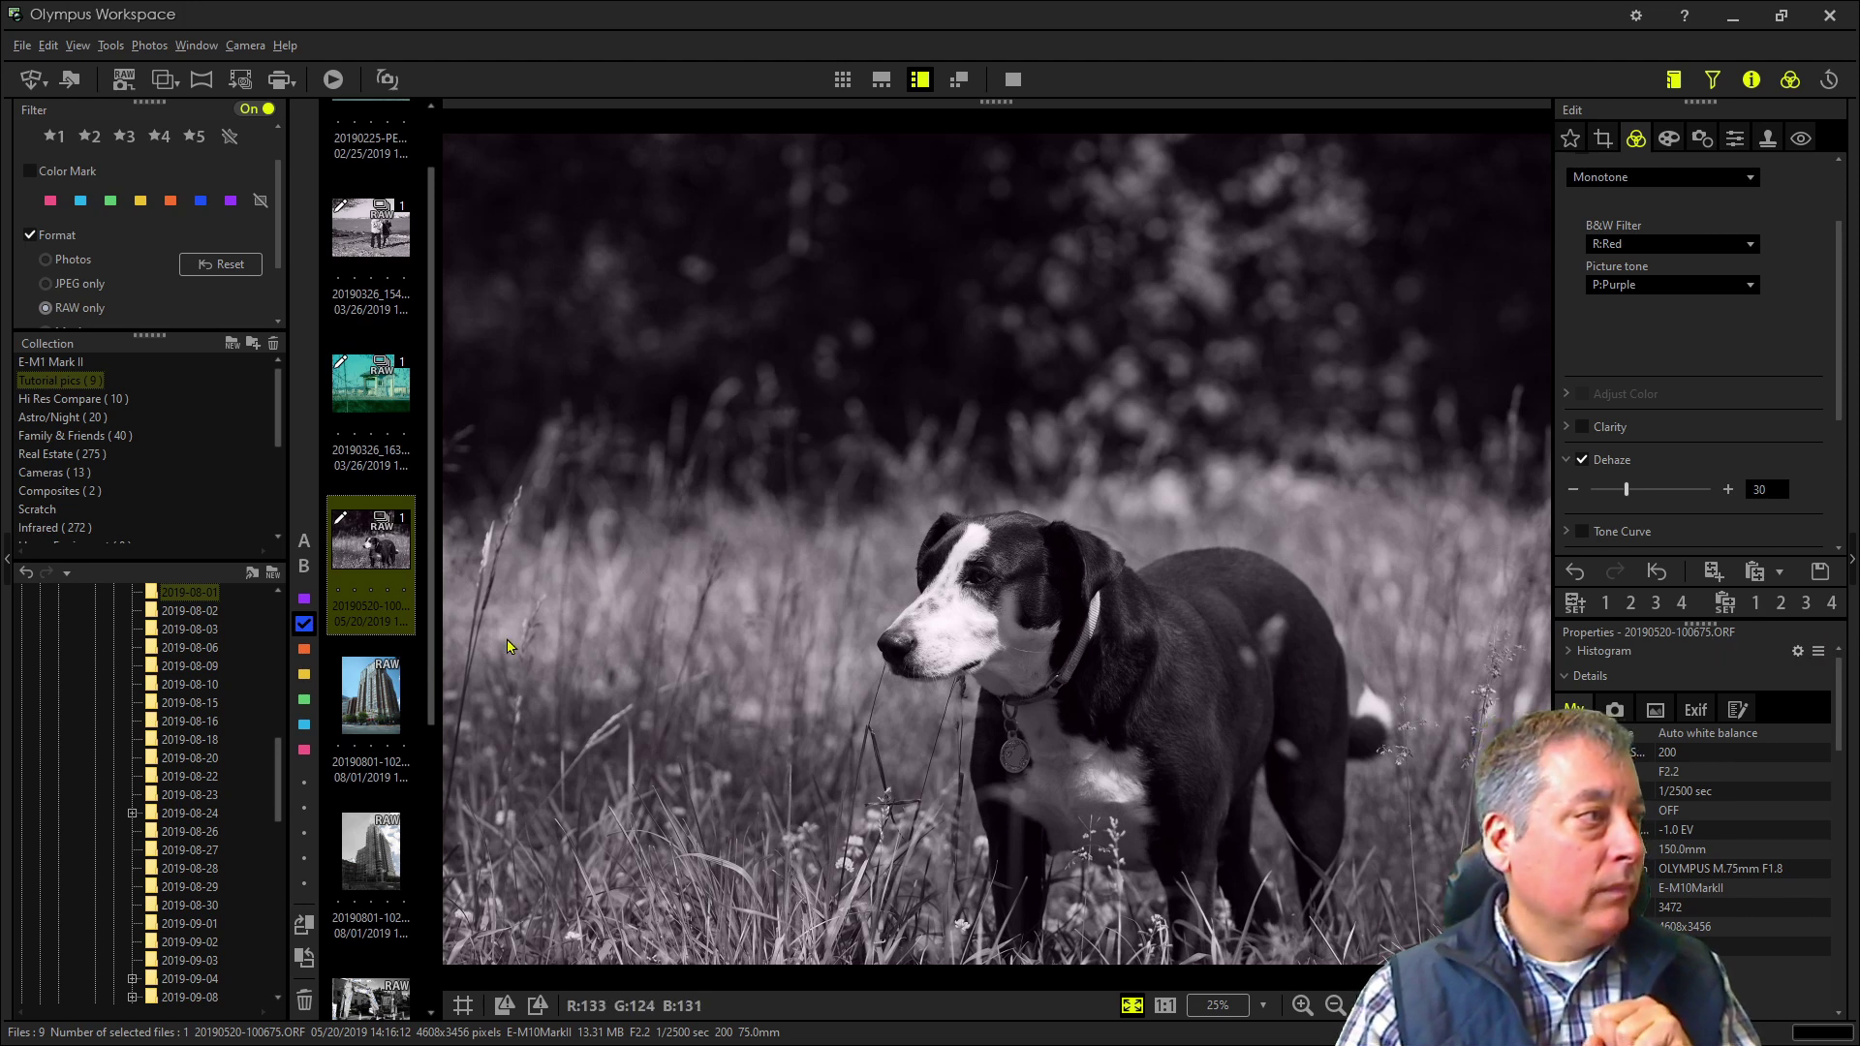
# Paste preset 1, "Monotone with Purple Tint", onto the colour brick high-rise photo with Picture Mode included and Dehaze excluded
pyautogui.click(381, 689)
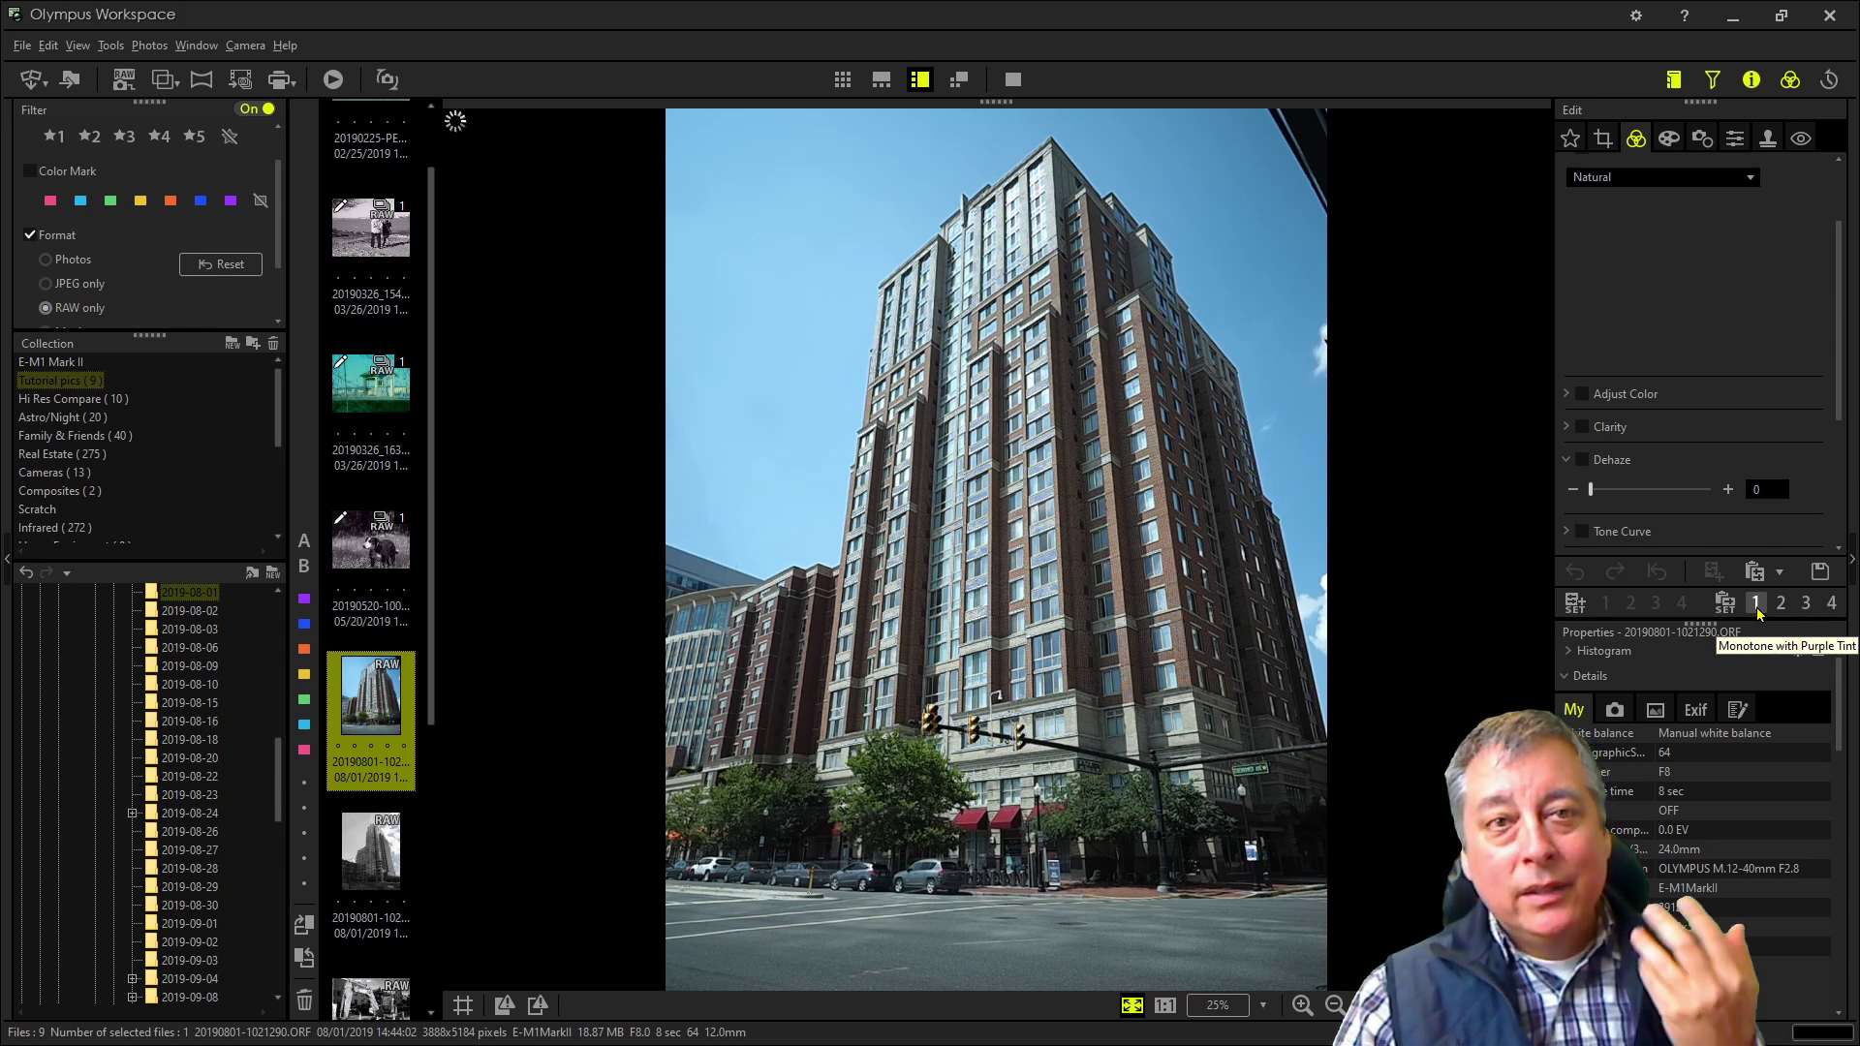
pyautogui.click(1757, 612)
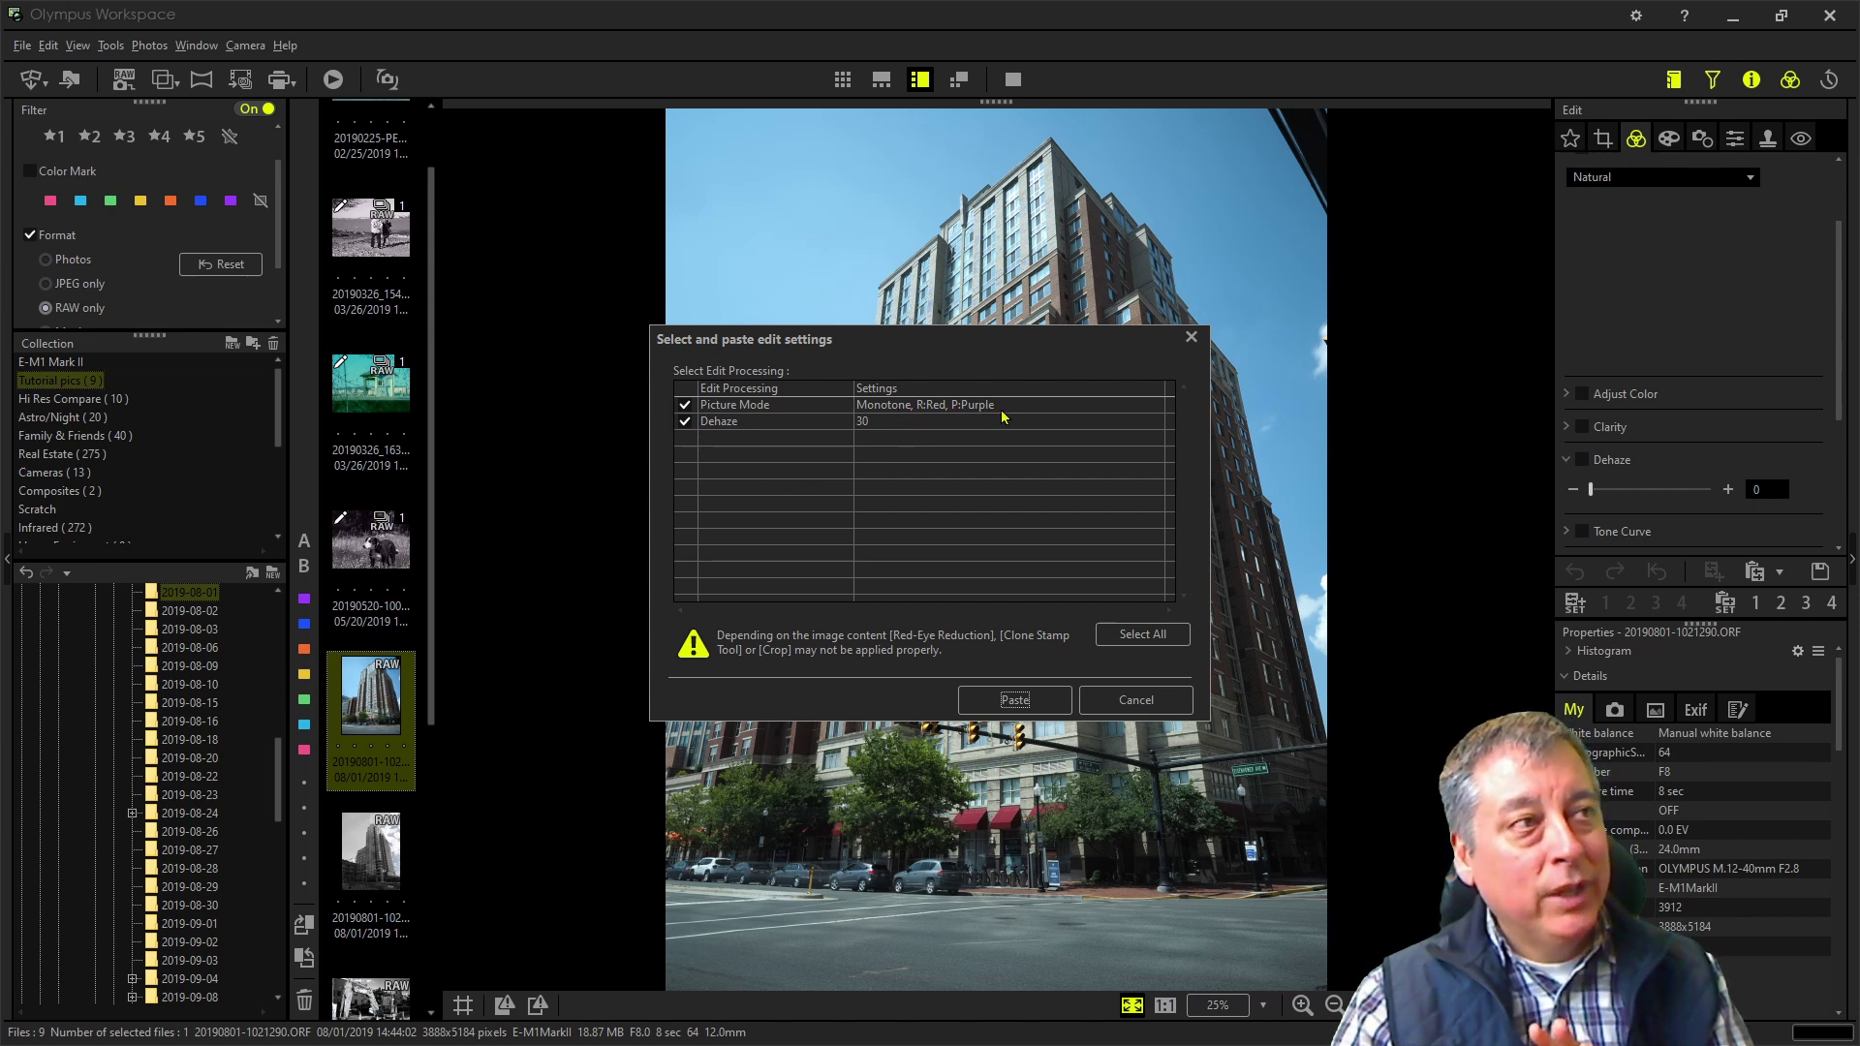
pyautogui.click(689, 423)
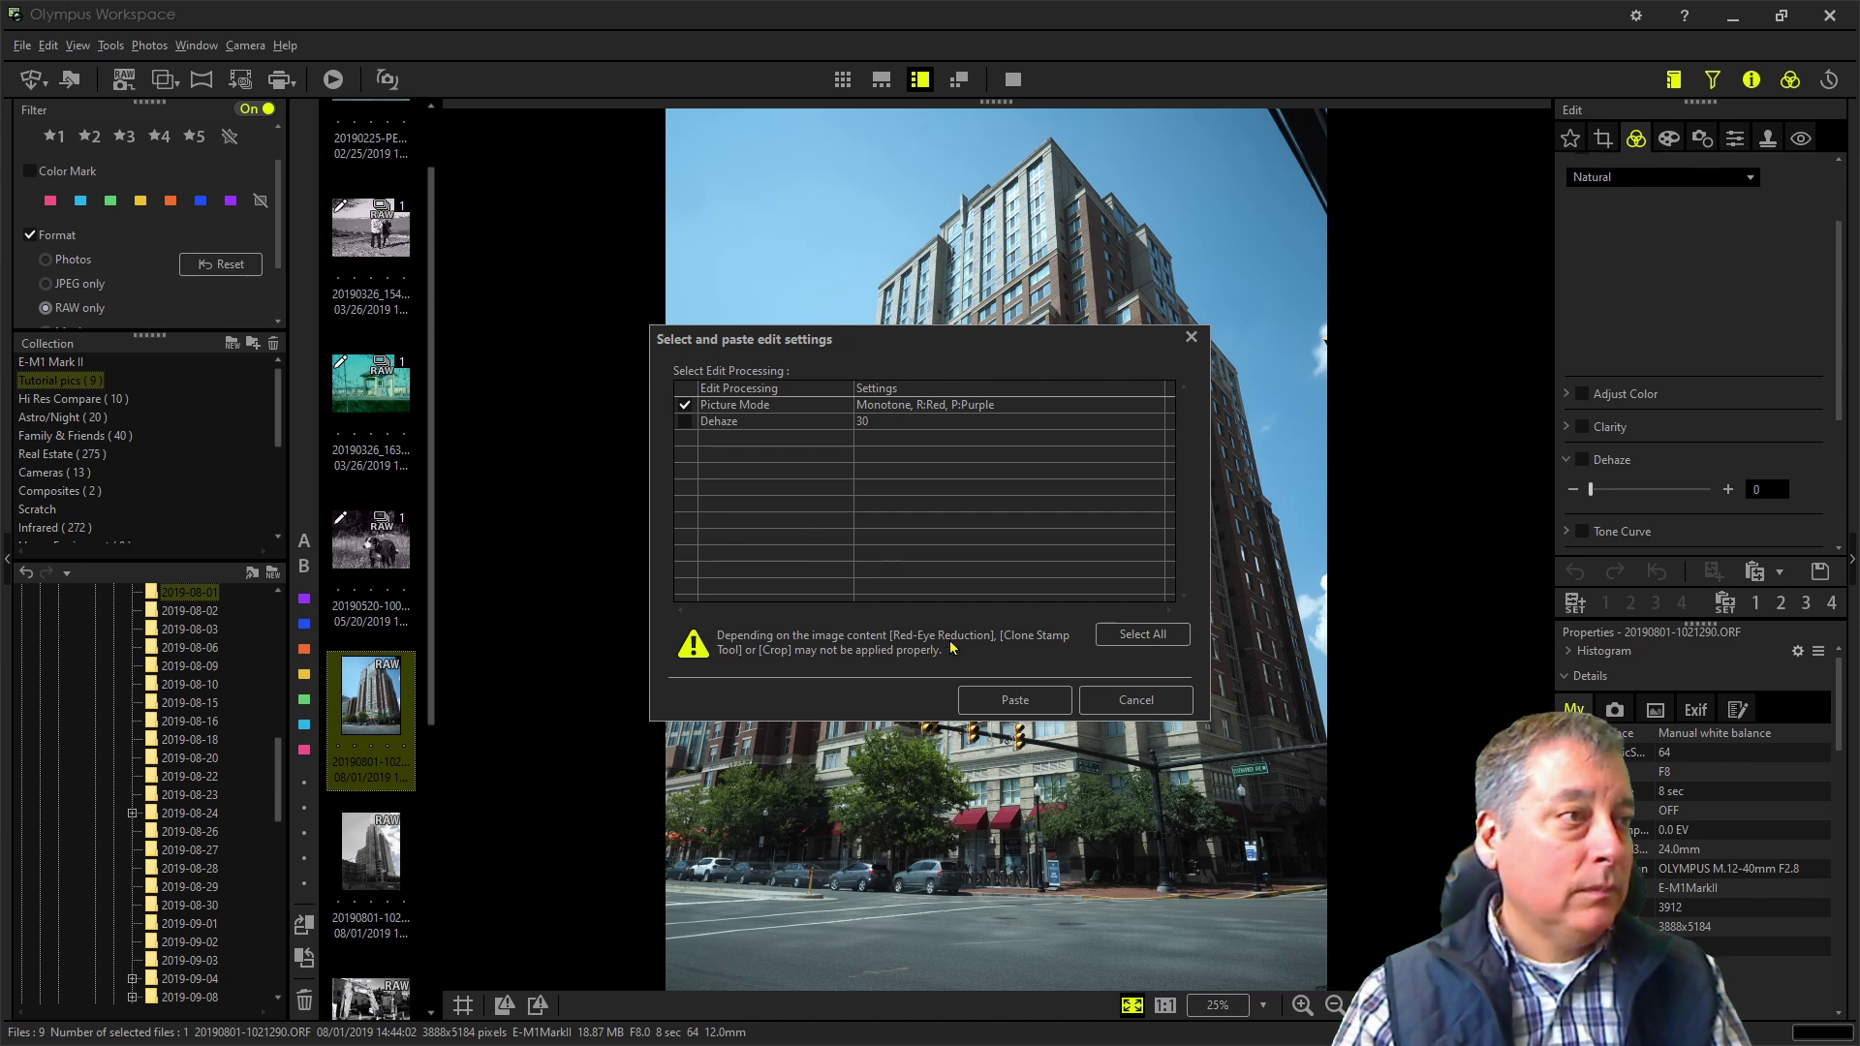
pyautogui.click(978, 702)
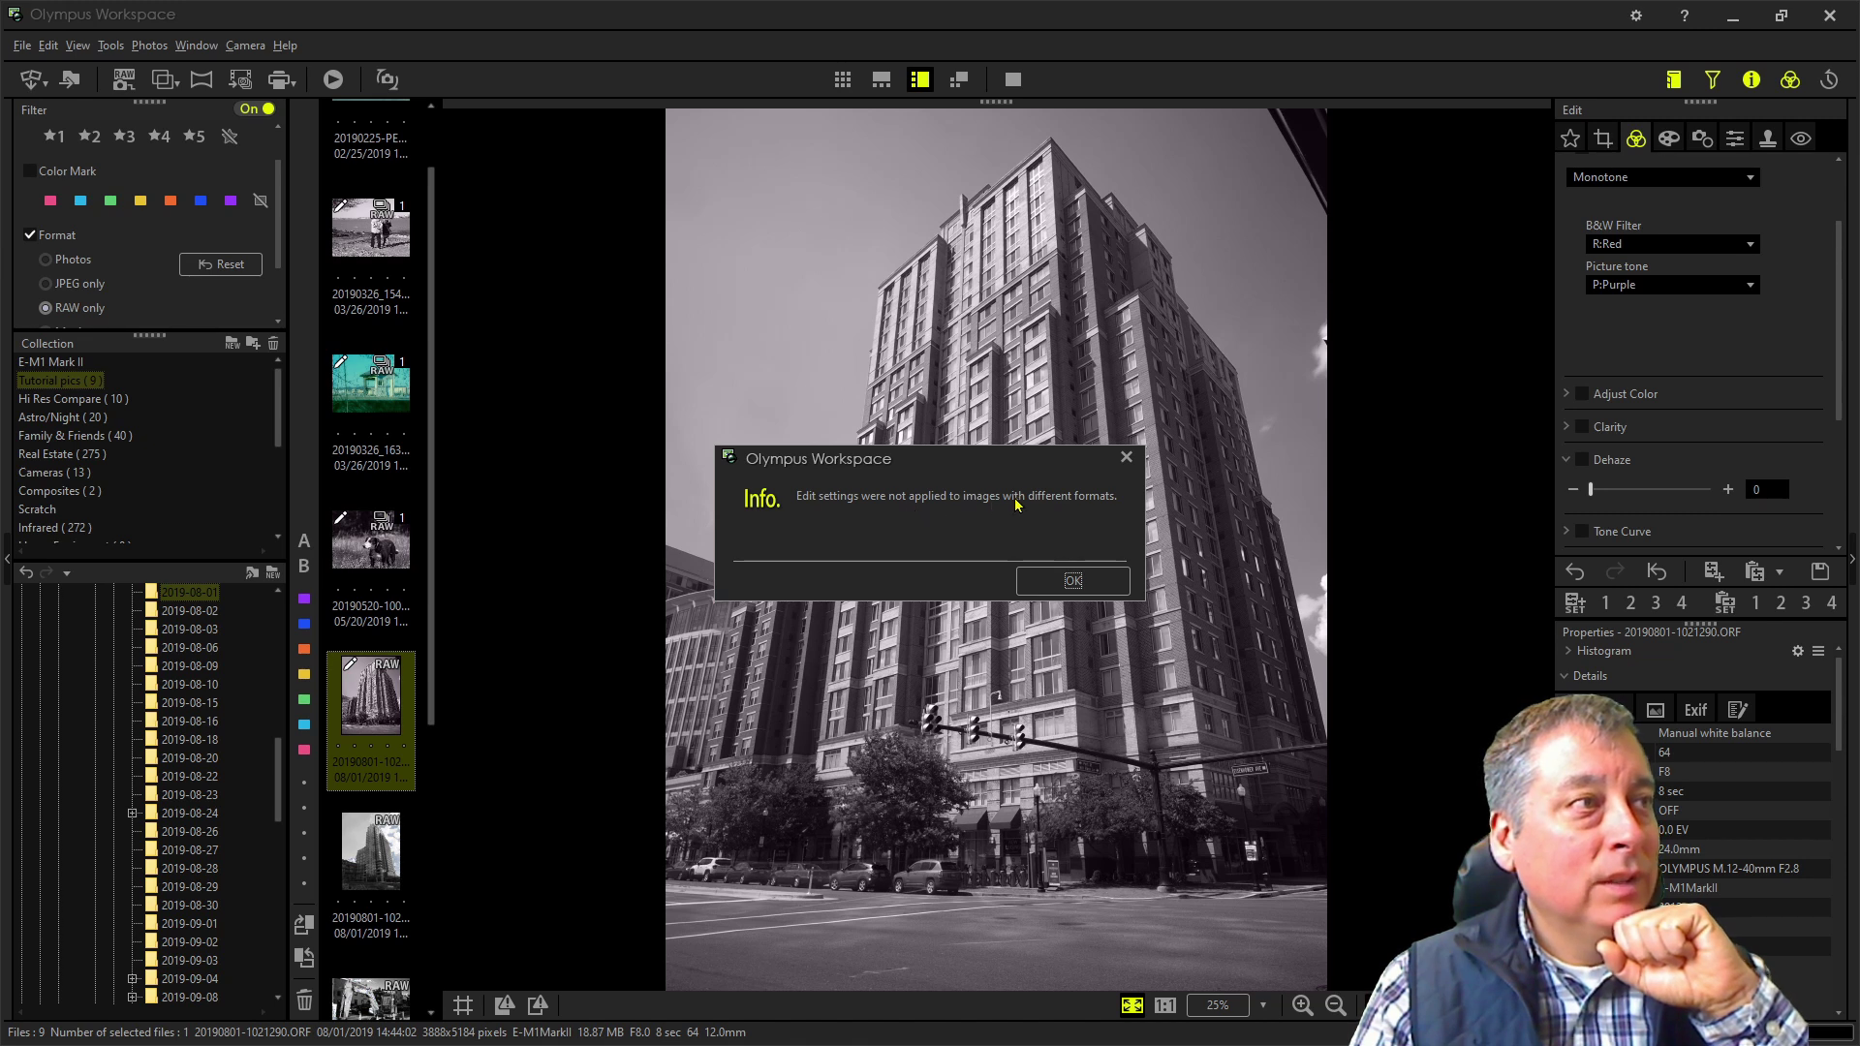
pyautogui.click(1072, 584)
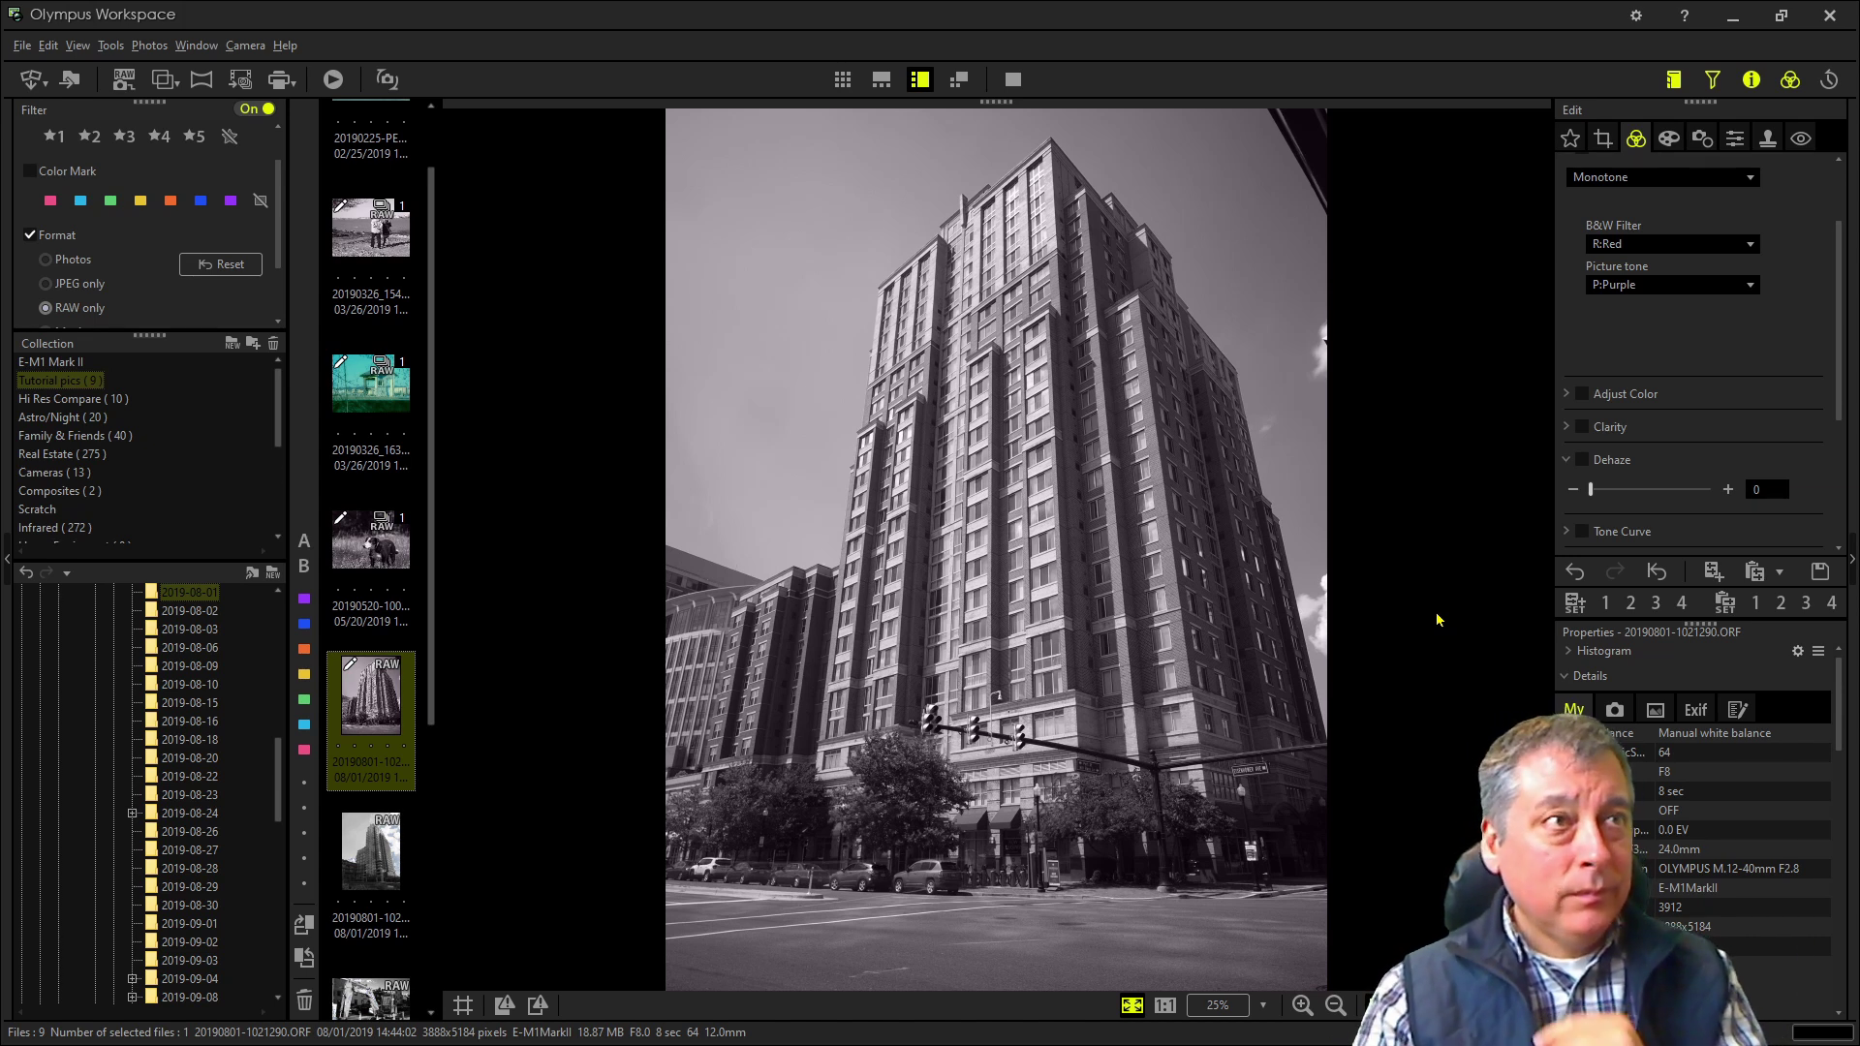
# Examine the Adjust Color settings on the high-rise photo and on the photo of the couple by the water
pyautogui.scroll(2, 1647, 505)
pyautogui.scroll(1, 1647, 505)
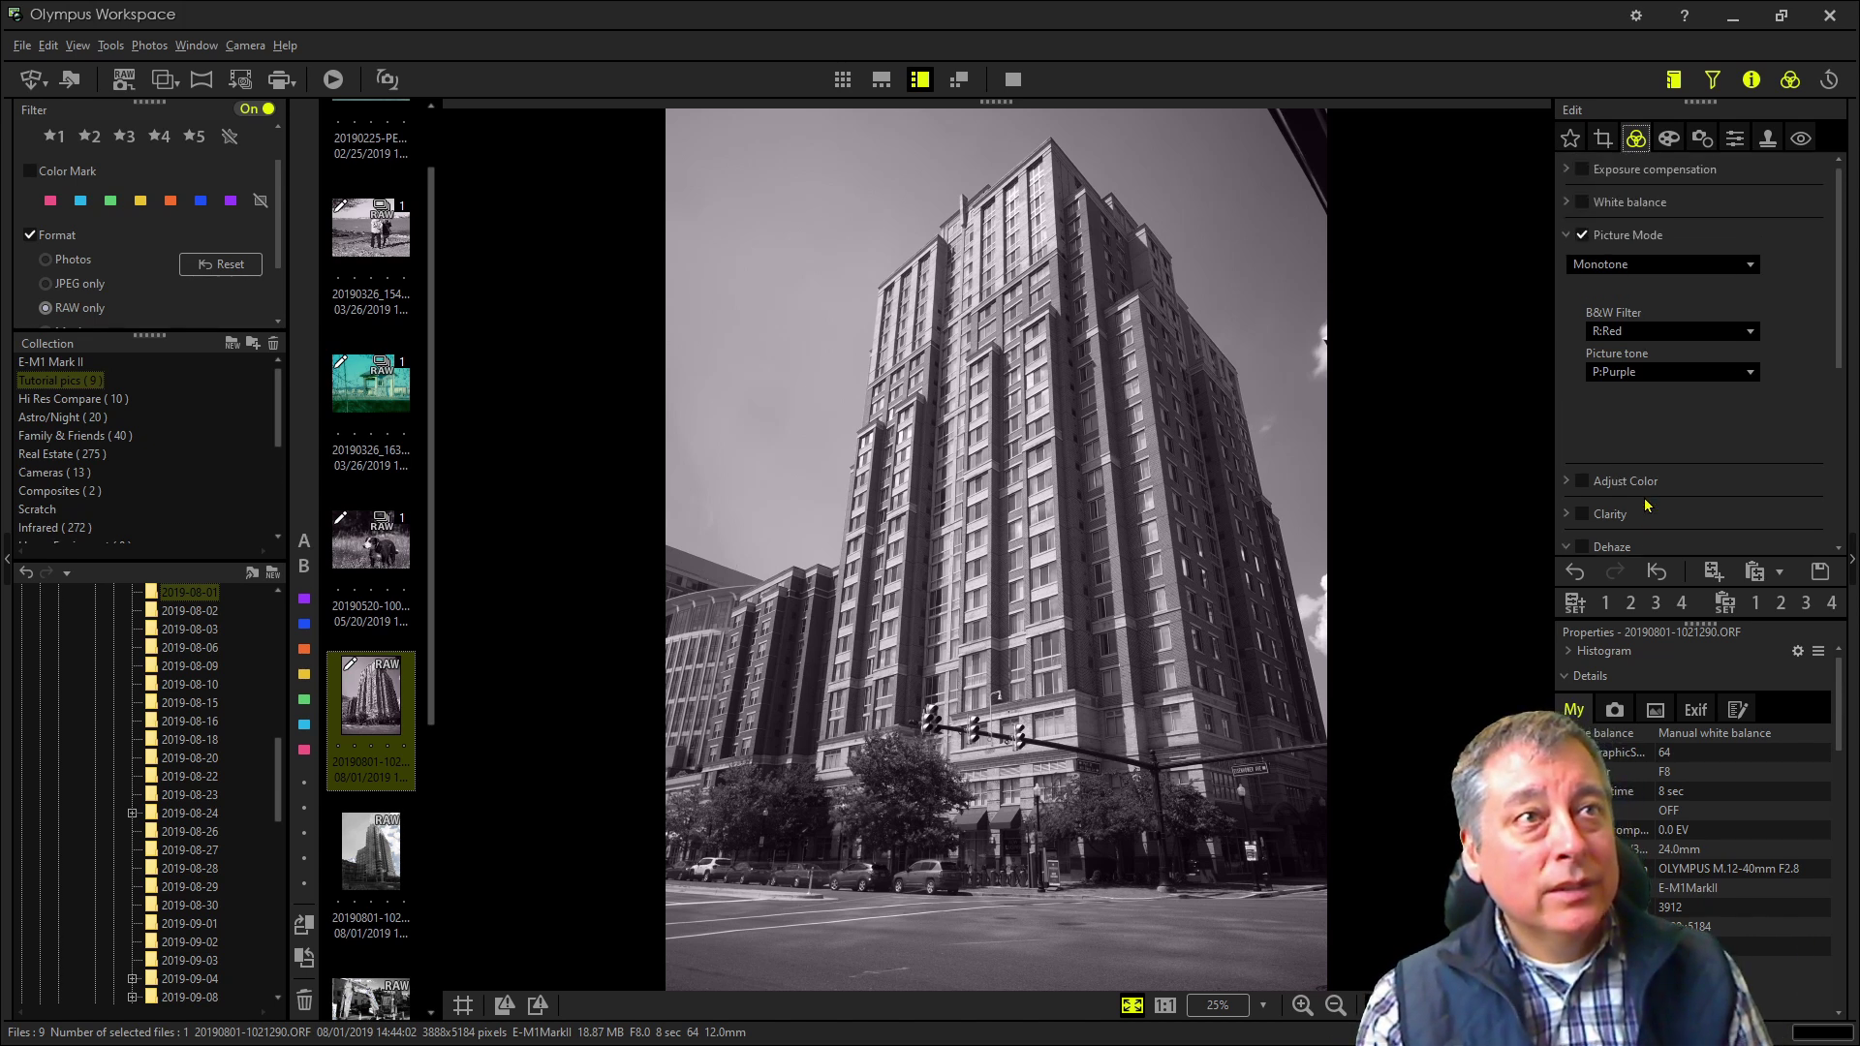
pyautogui.click(1566, 482)
pyautogui.scroll(3, 1563, 487)
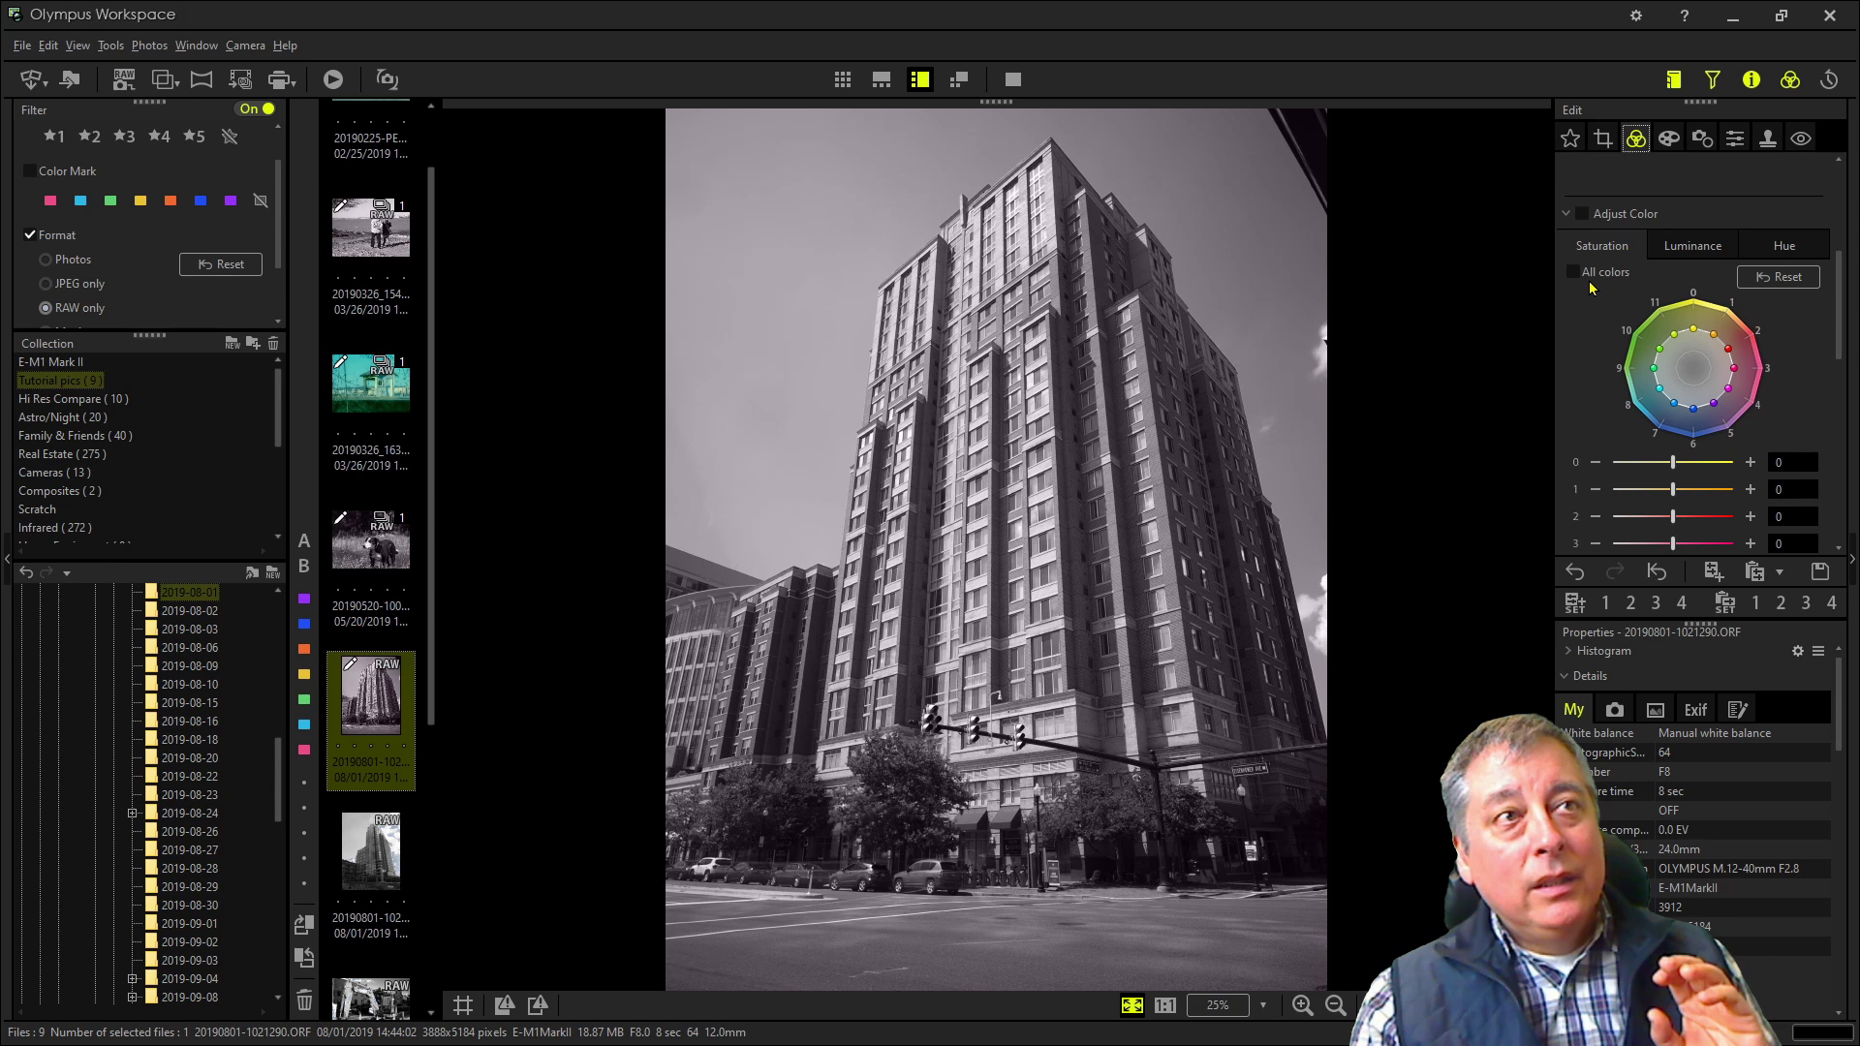
pyautogui.click(1567, 214)
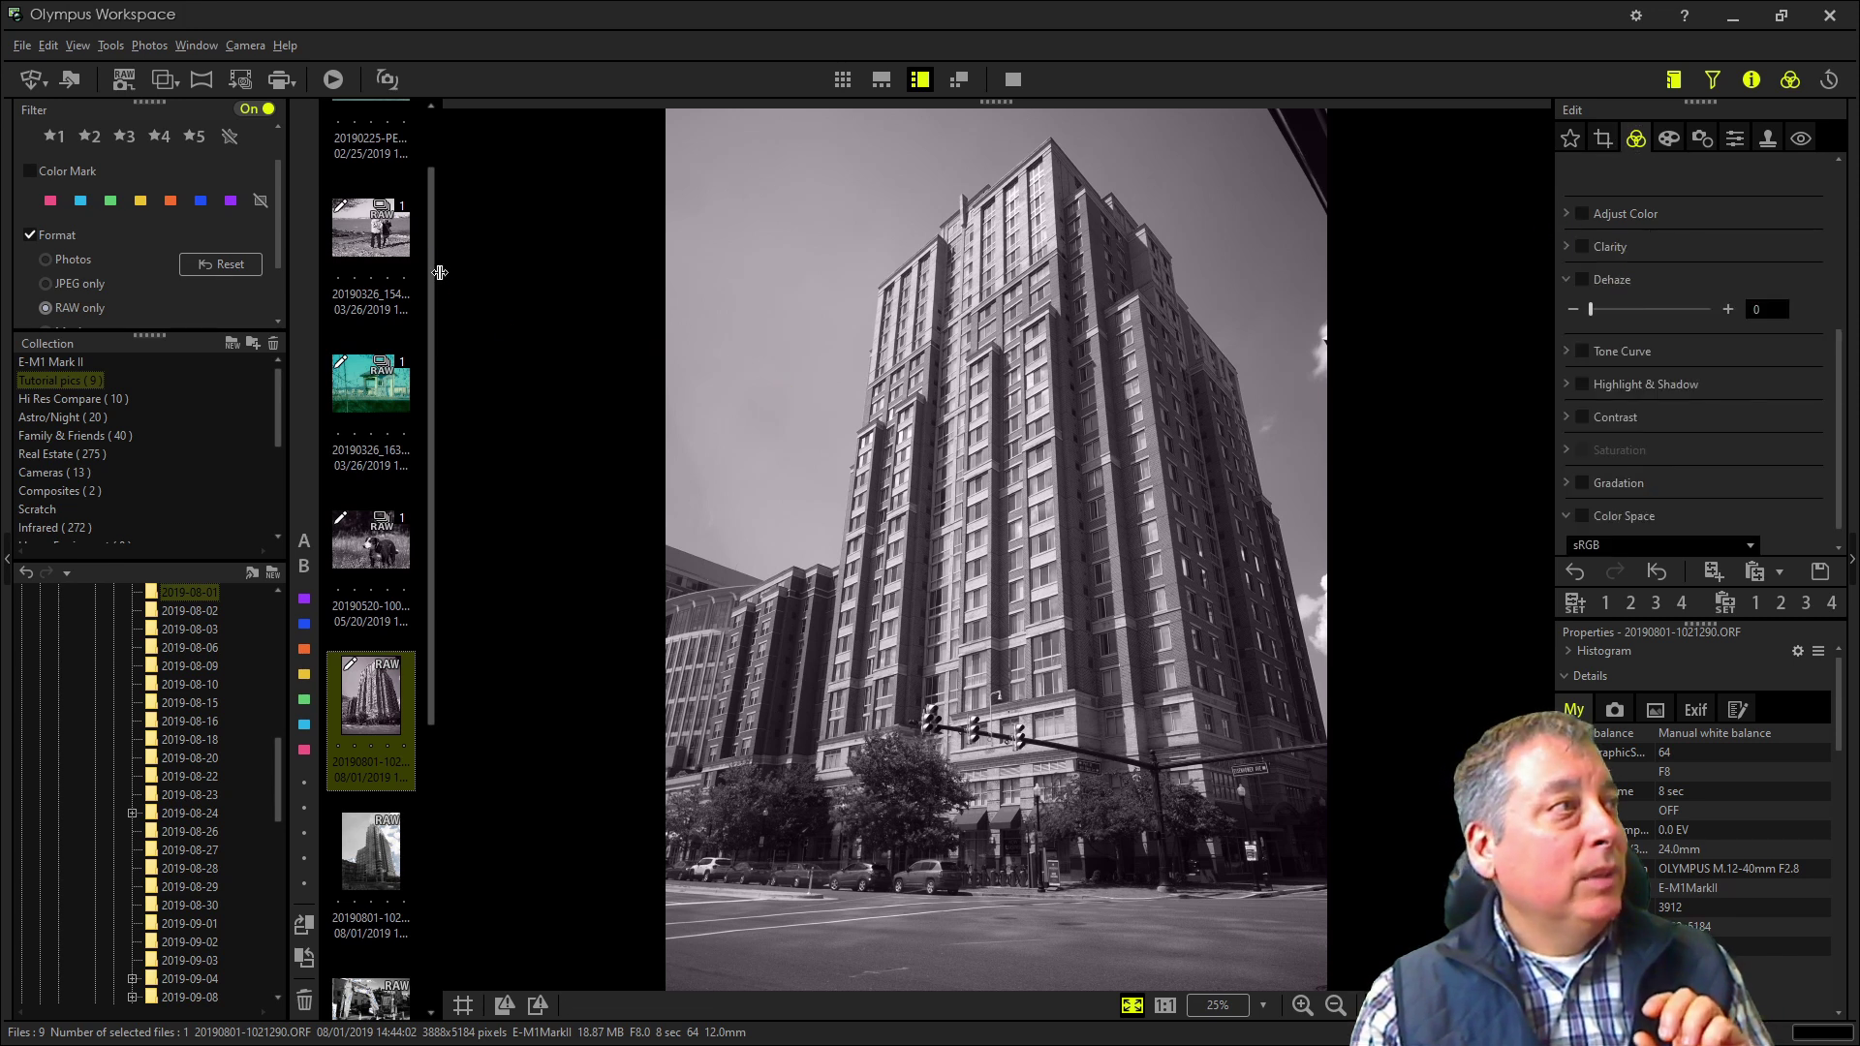
pyautogui.click(407, 250)
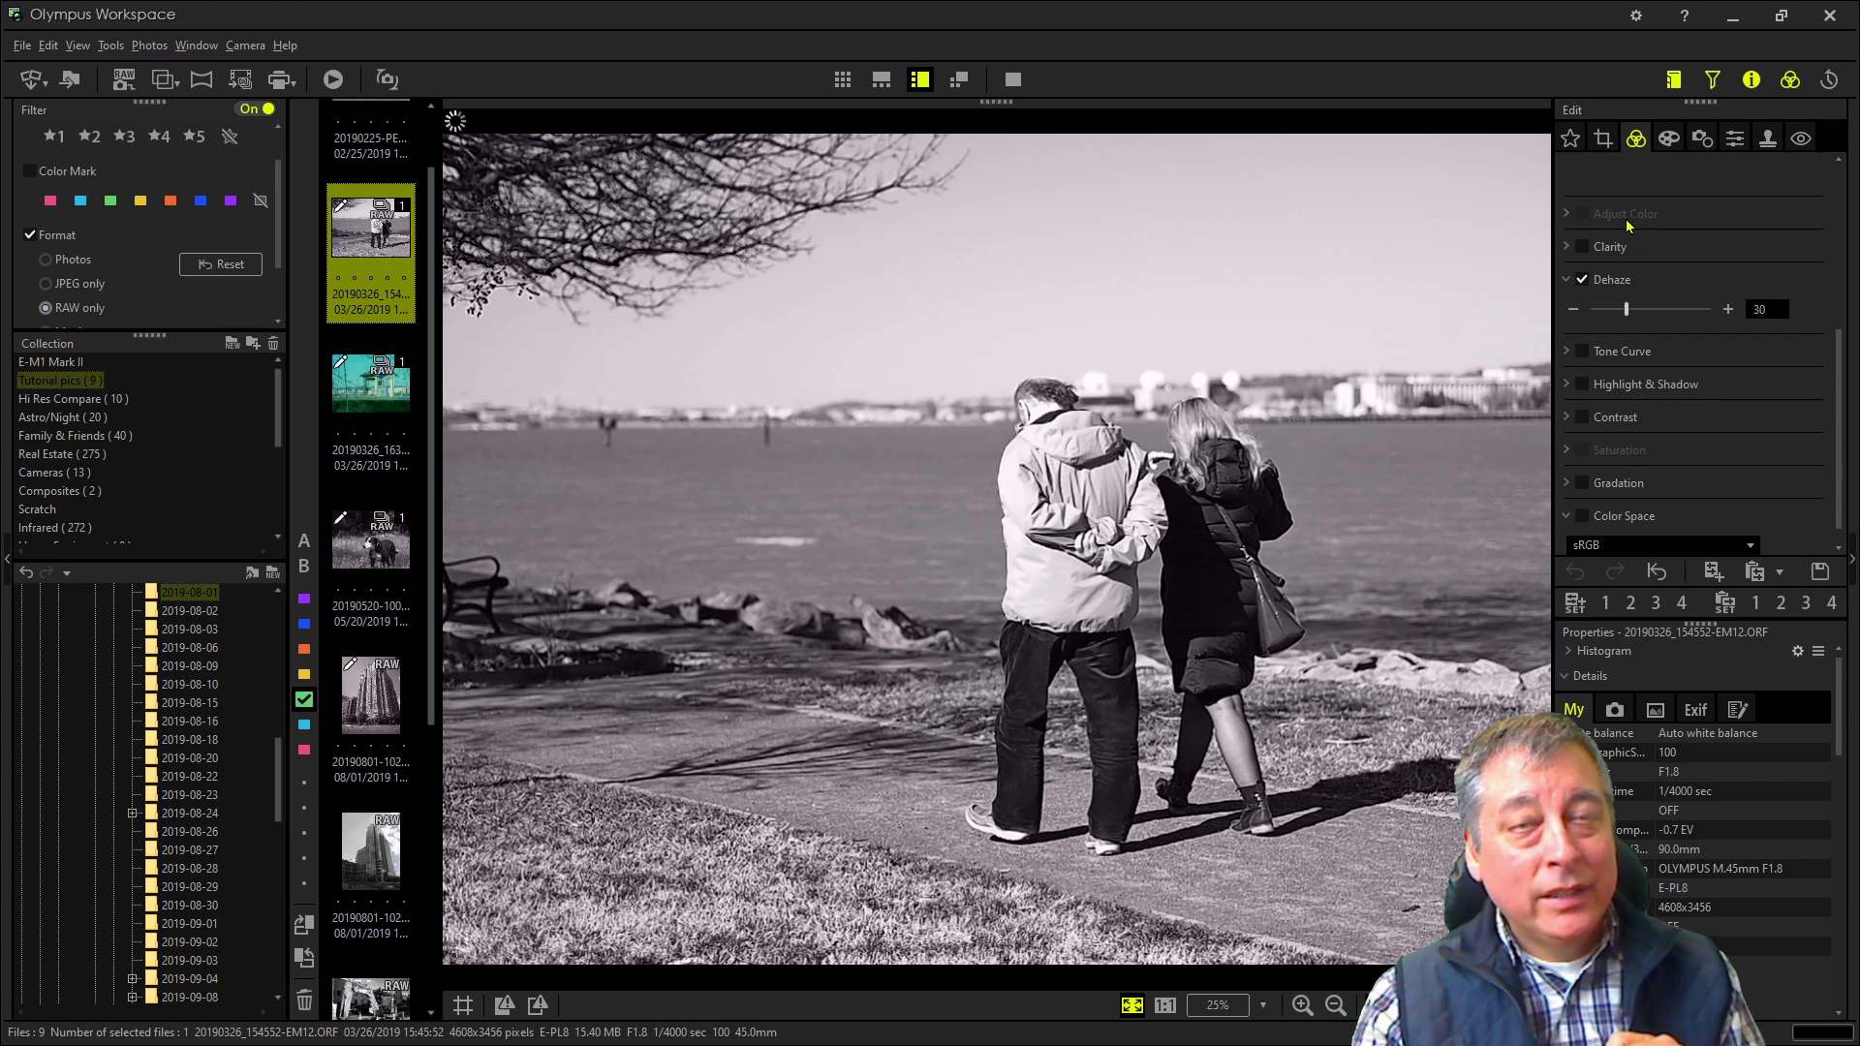
pyautogui.click(1656, 214)
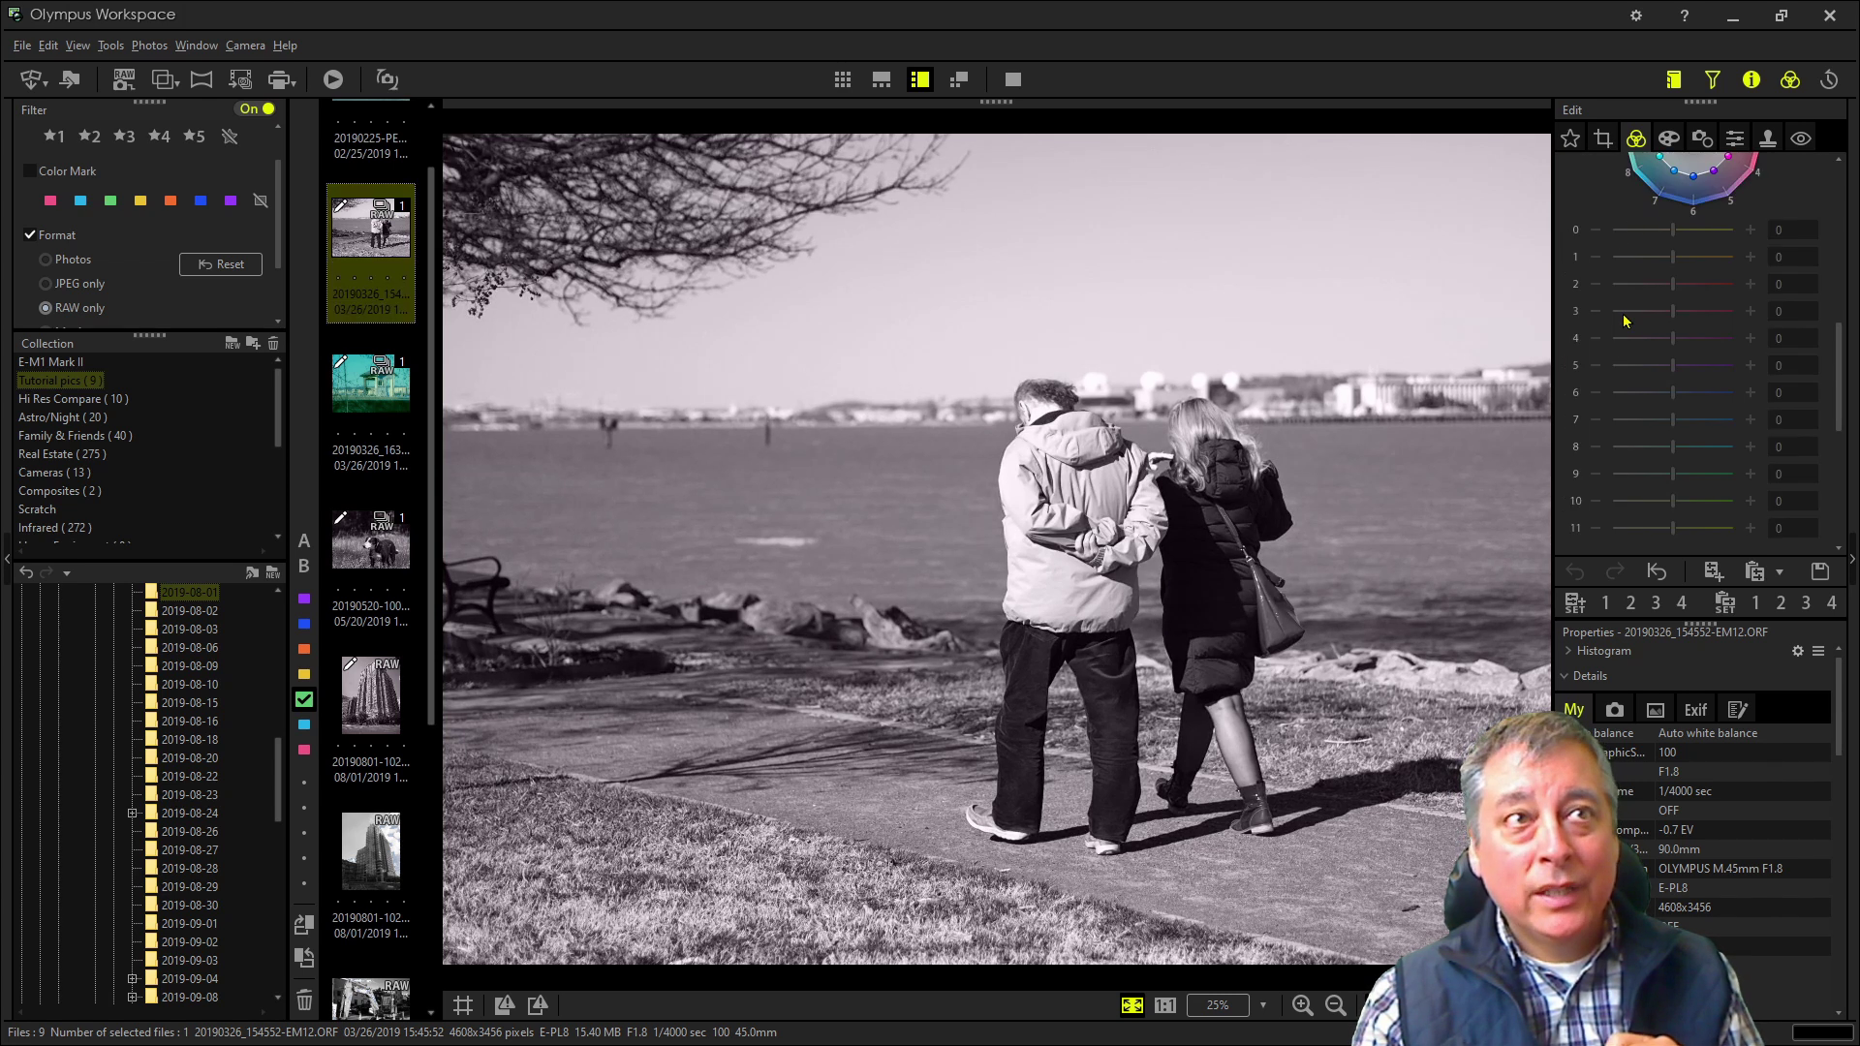
pyautogui.scroll(2, 1618, 286)
pyautogui.scroll(-3, 1641, 334)
pyautogui.scroll(5, 1640, 334)
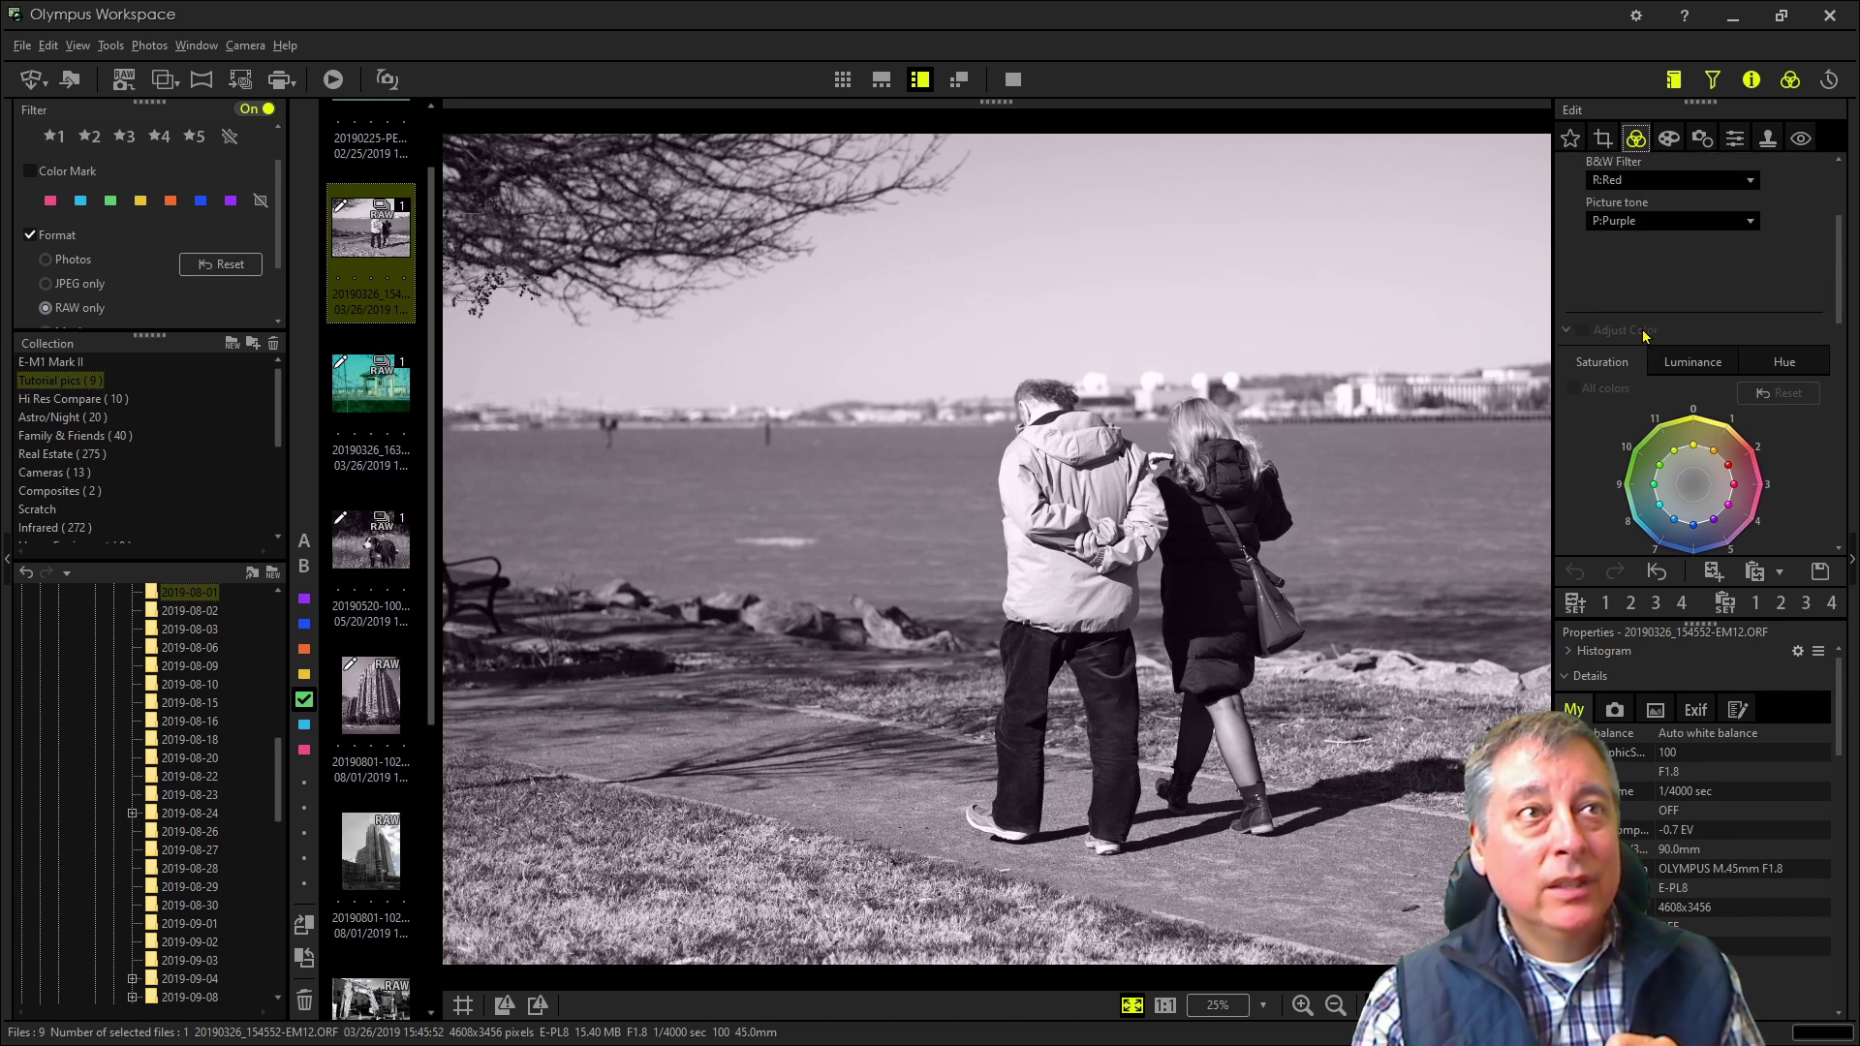
pyautogui.click(1565, 333)
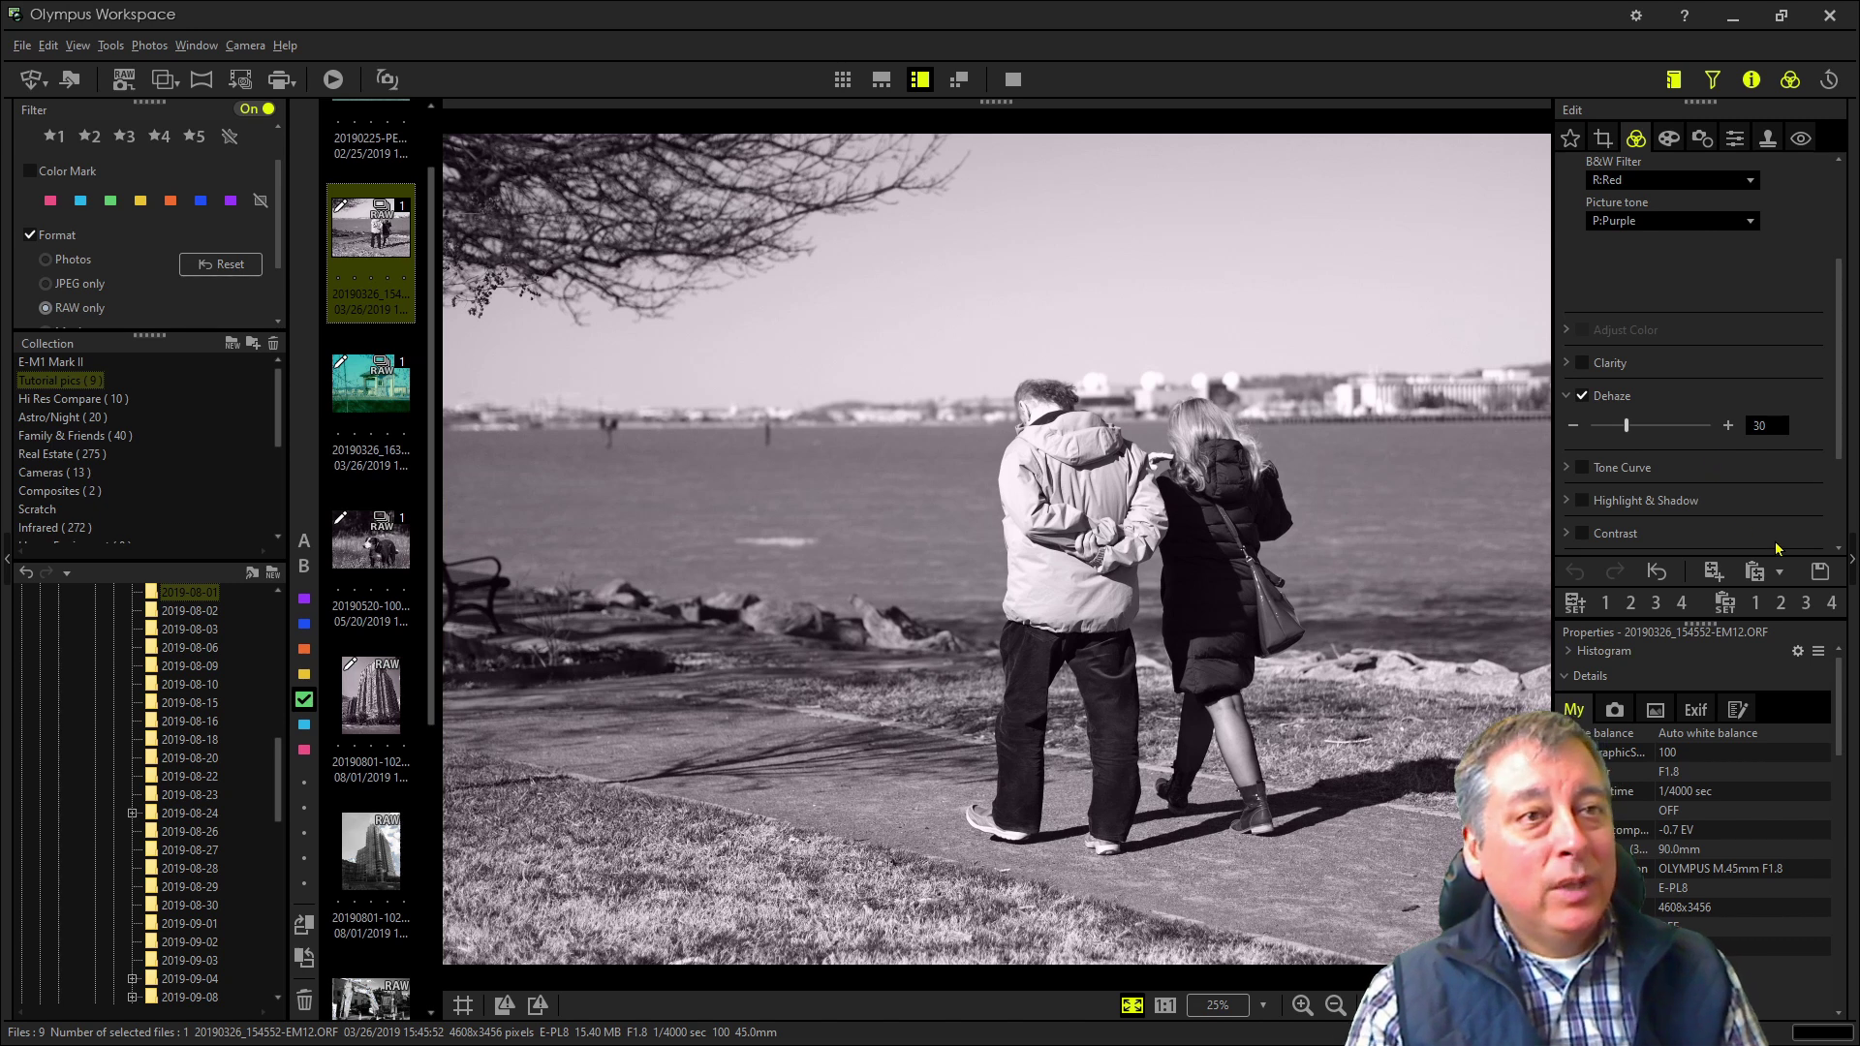
# Load the batch processing file "Kodacrhome 64 for compatible ORF.oes" onto the couple photo with all its edits and check its Adjust Color settings
pyautogui.click(1779, 573)
pyautogui.click(1711, 625)
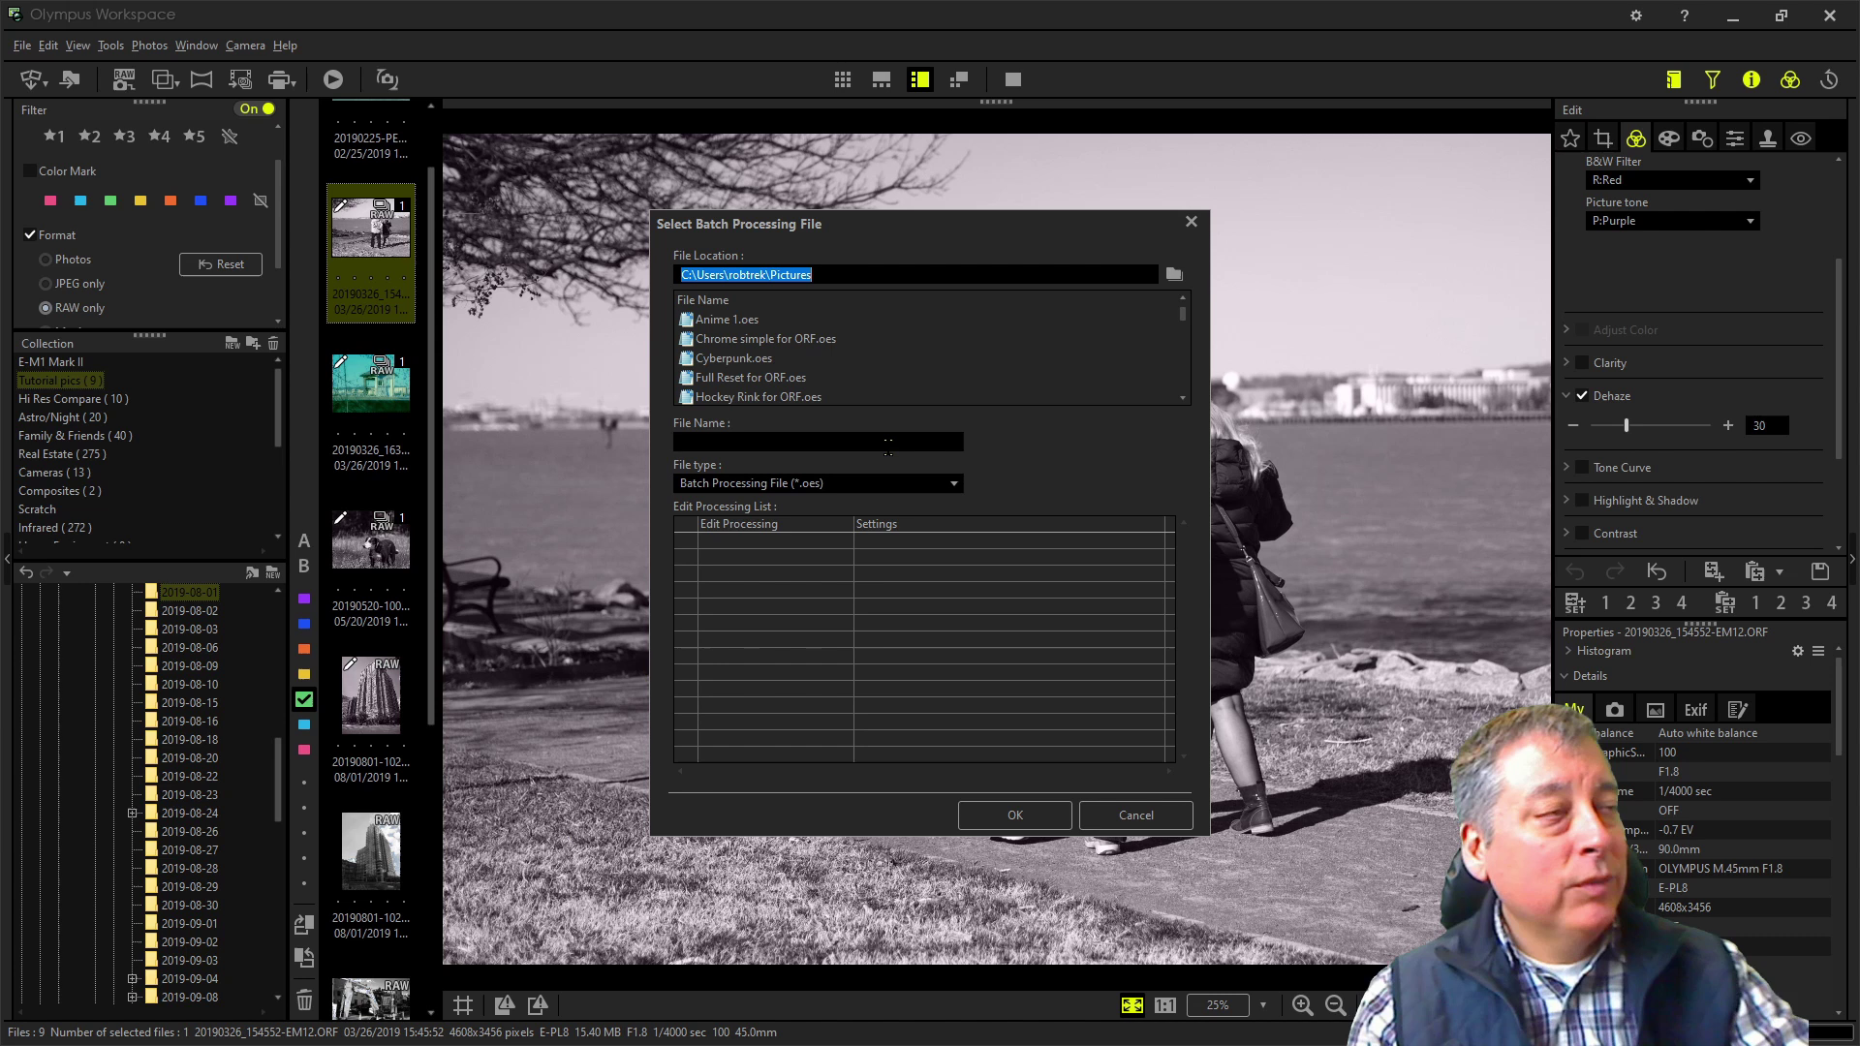
pyautogui.click(829, 342)
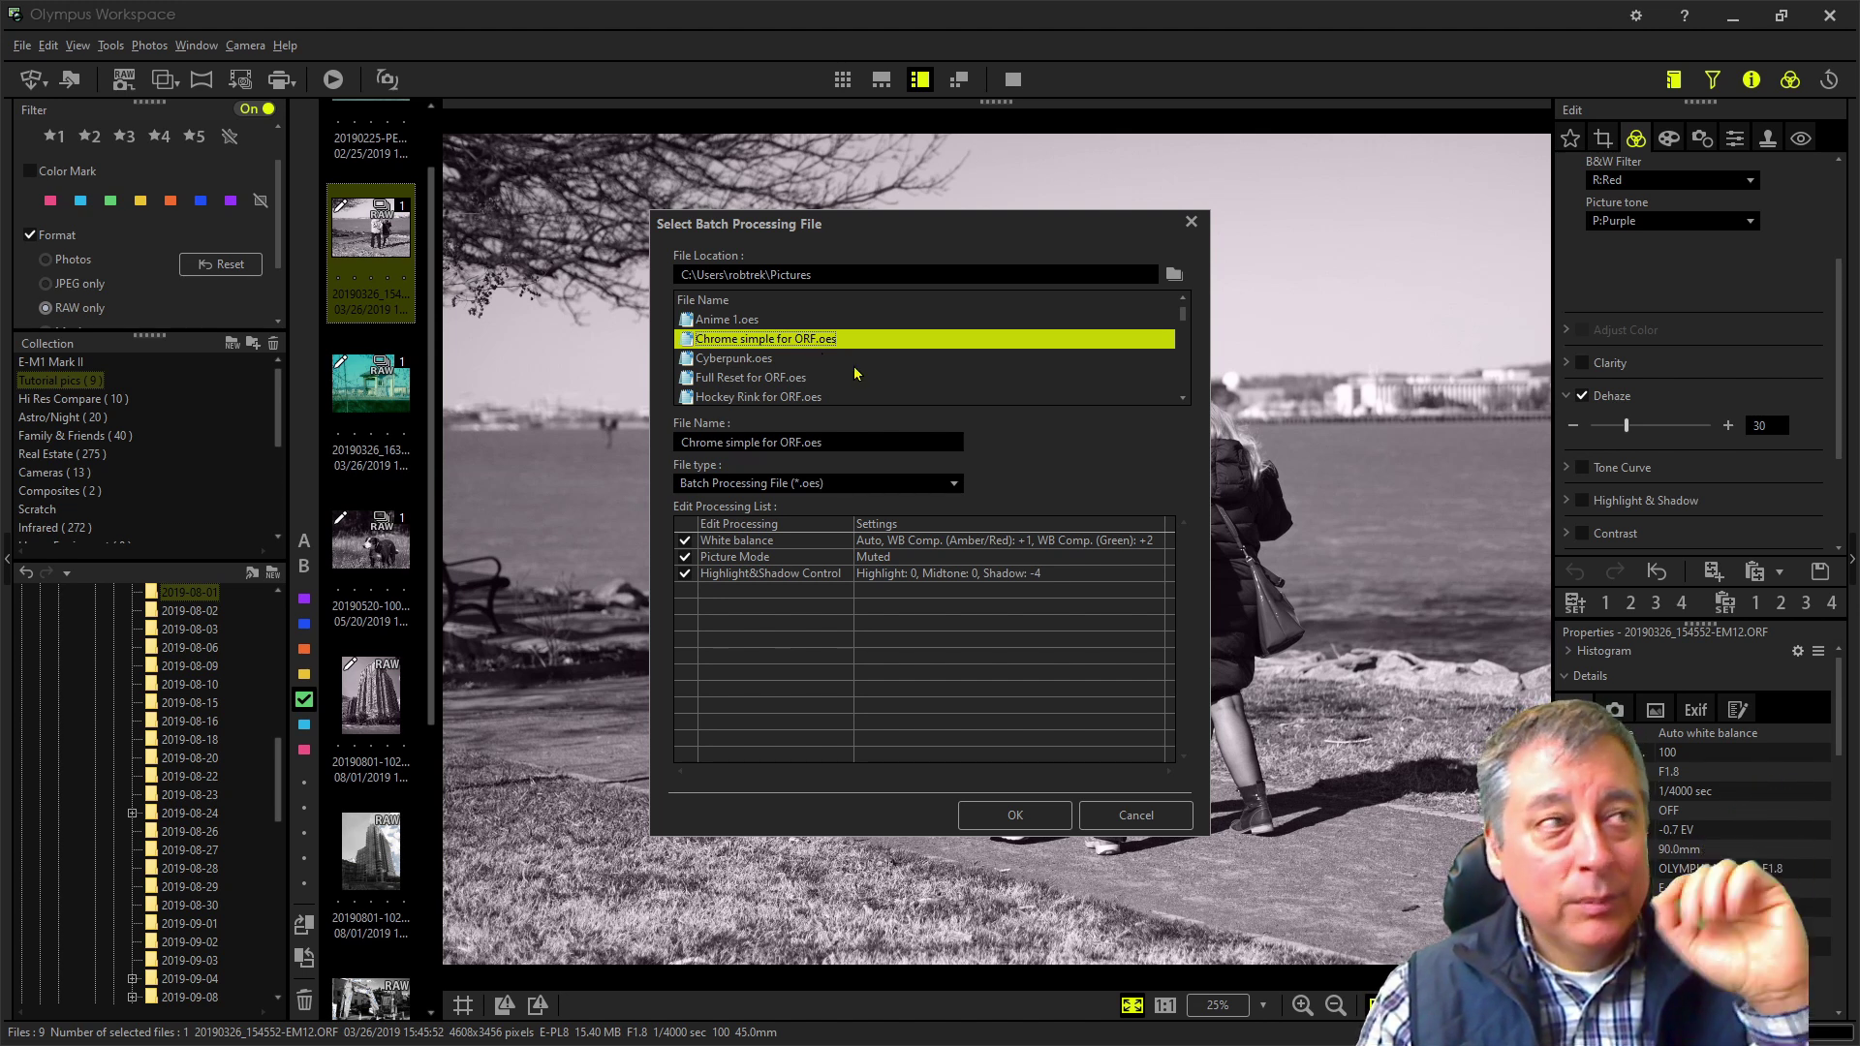
pyautogui.scroll(-3, 854, 373)
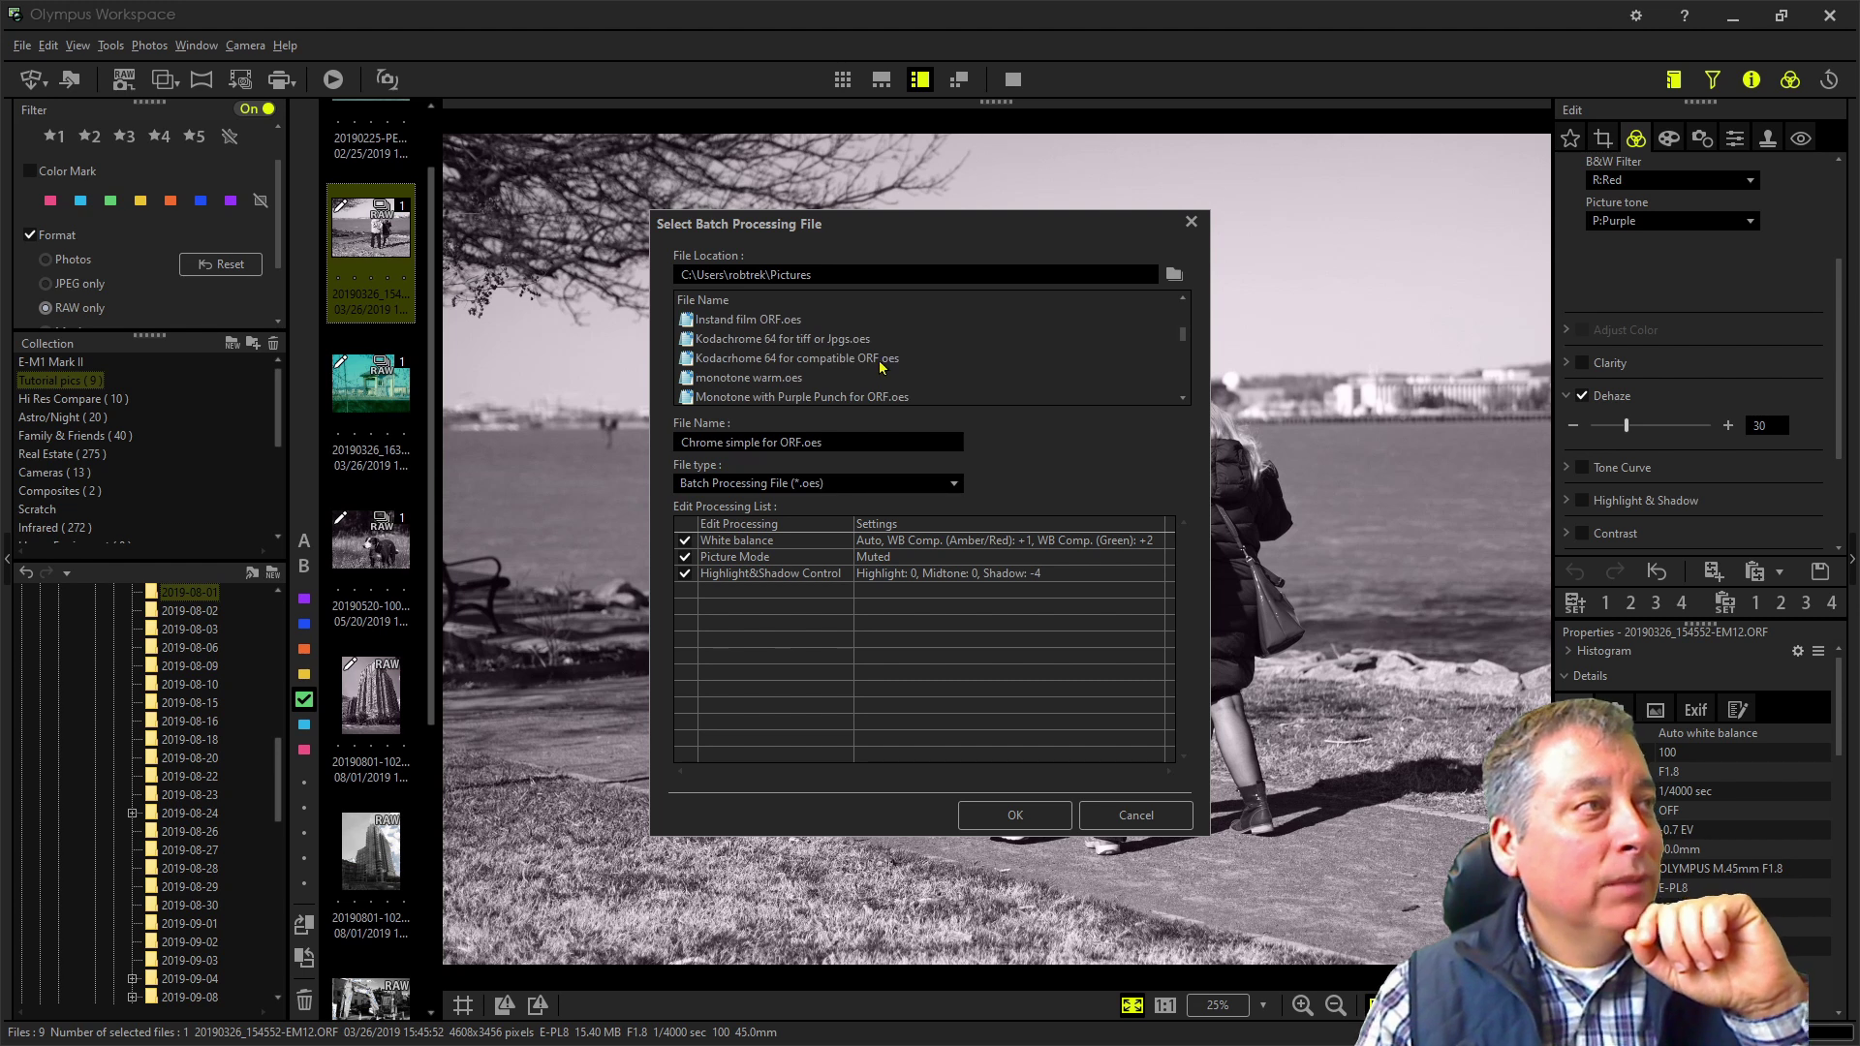
pyautogui.click(881, 361)
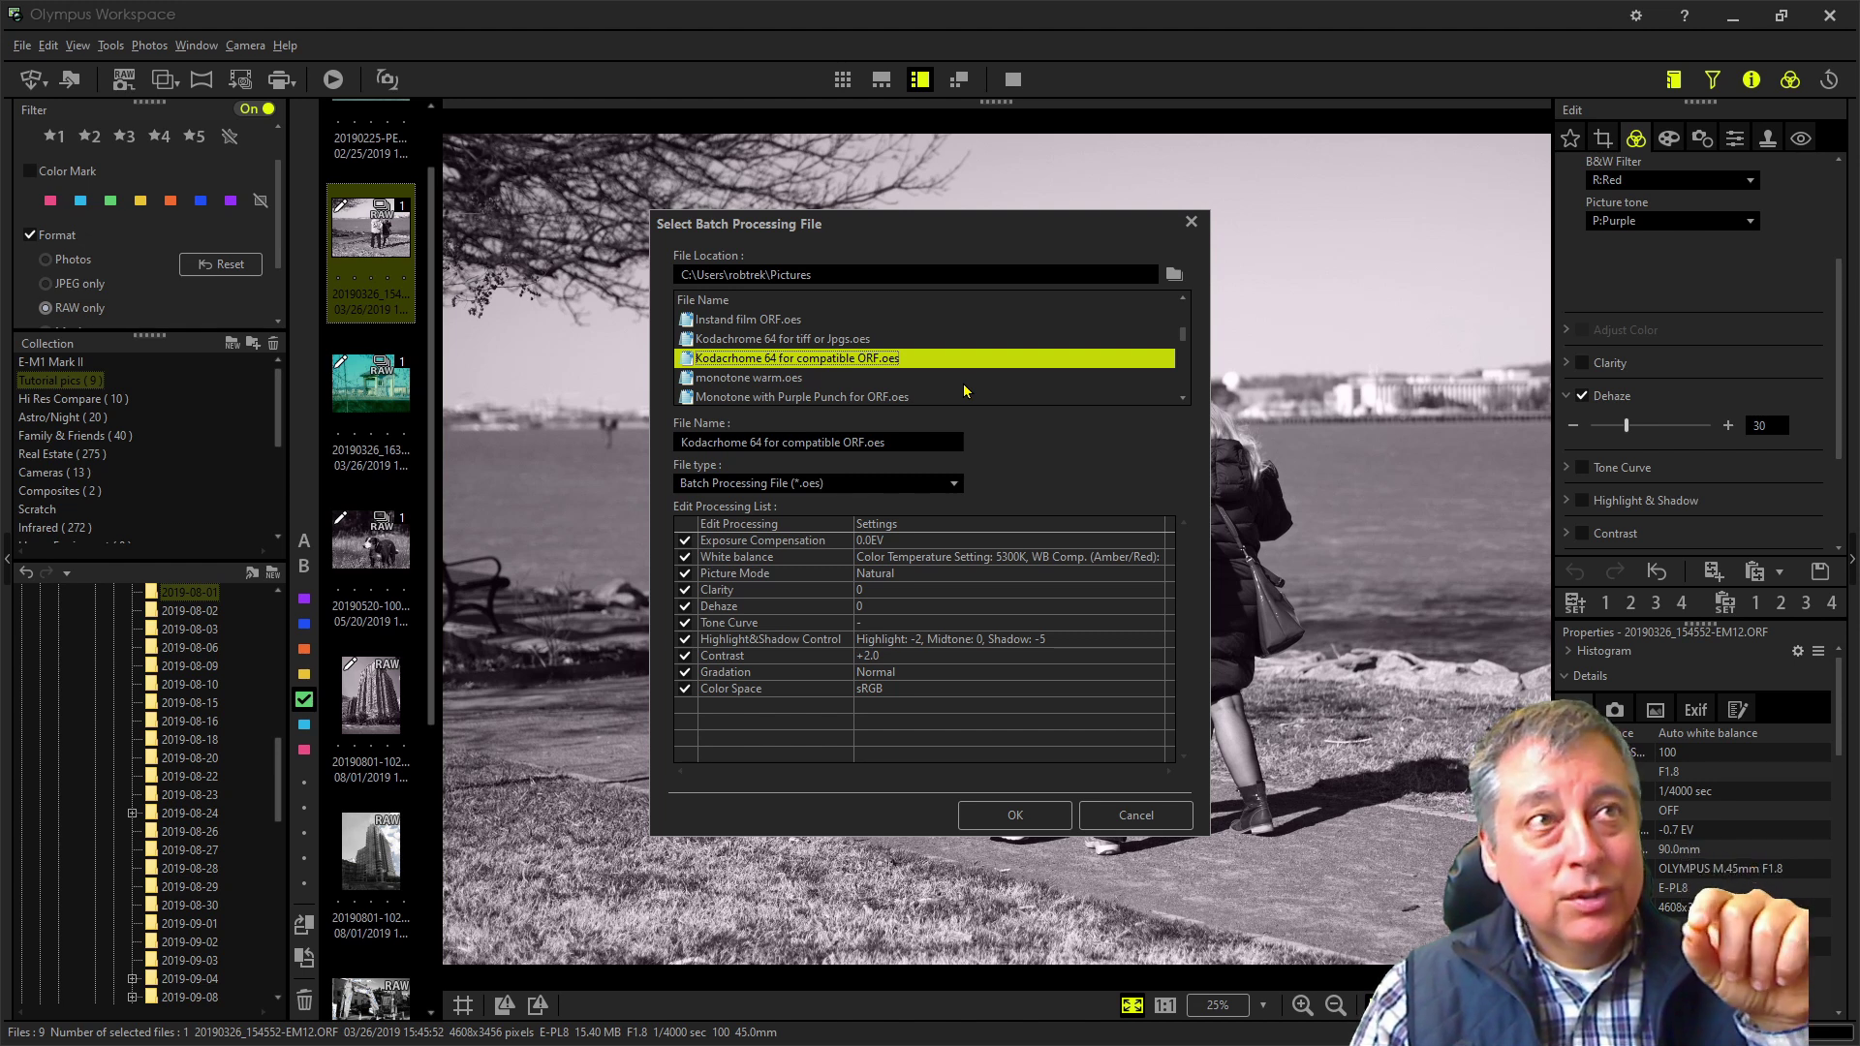
pyautogui.click(1012, 814)
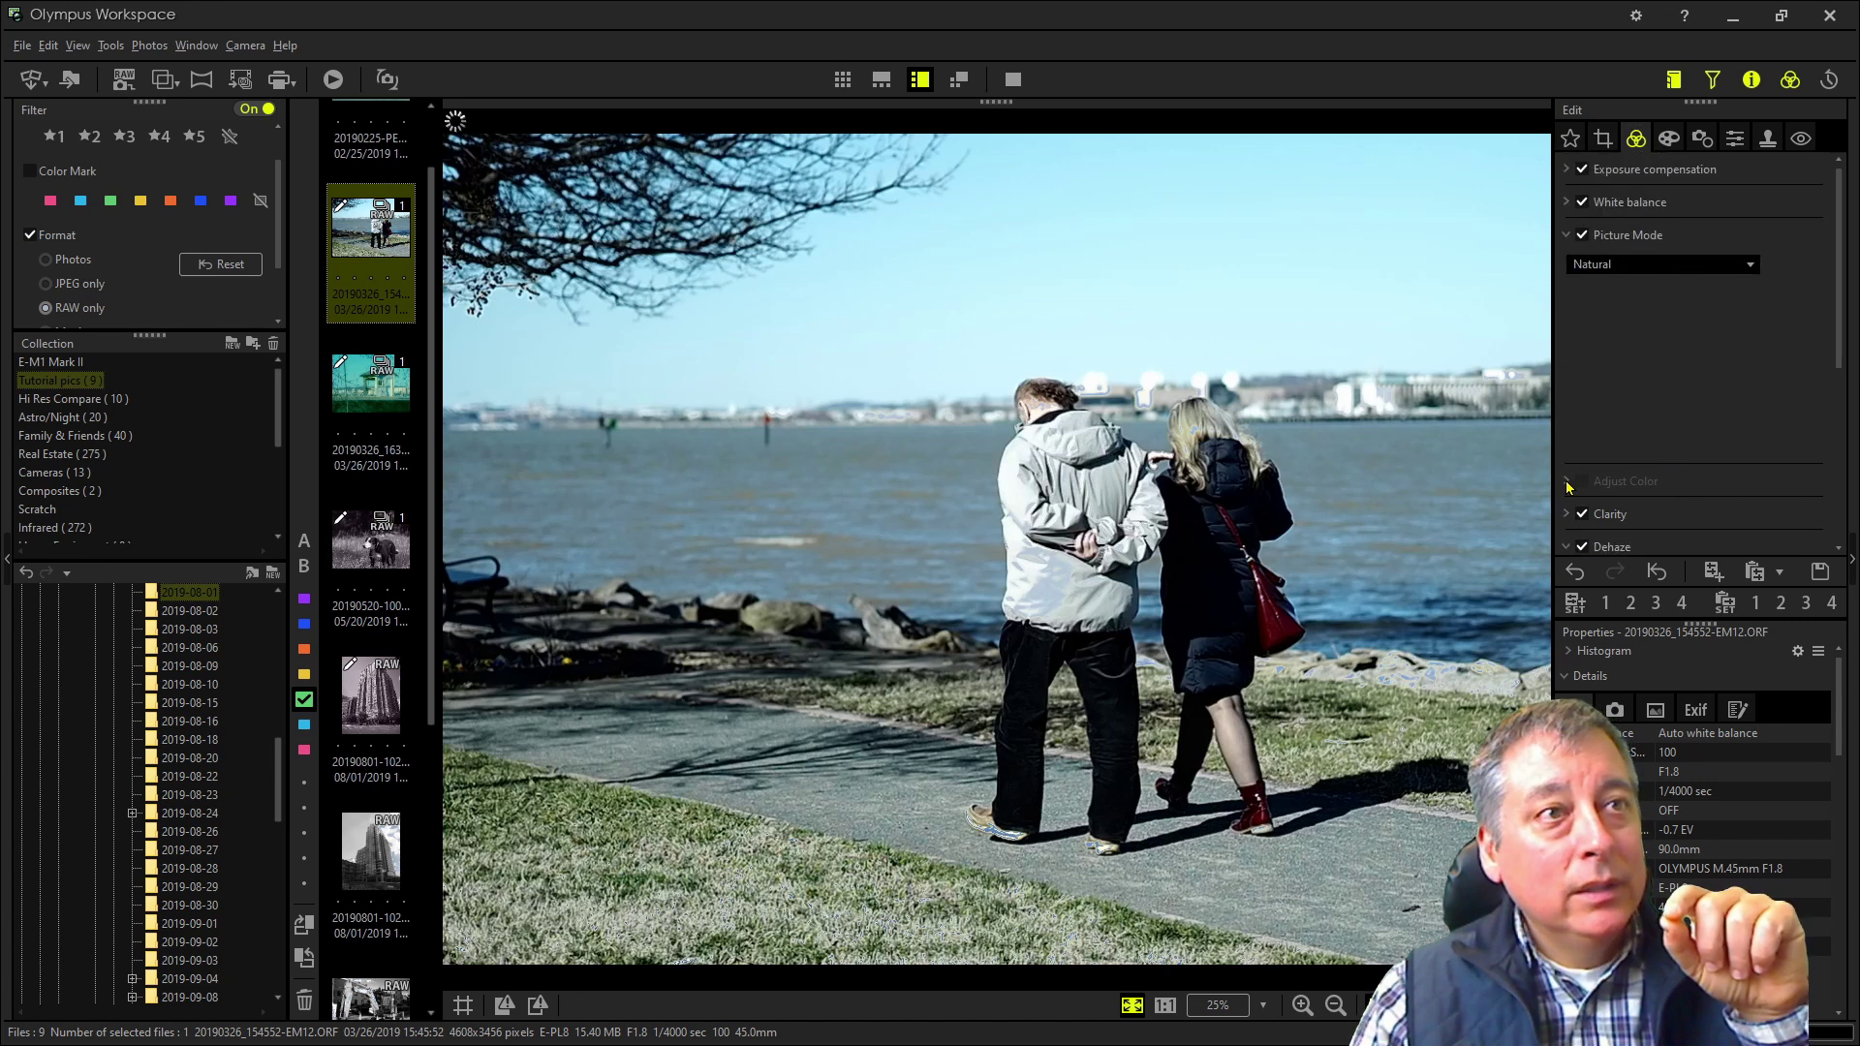
pyautogui.scroll(-5, 1647, 449)
pyautogui.scroll(5, 1647, 449)
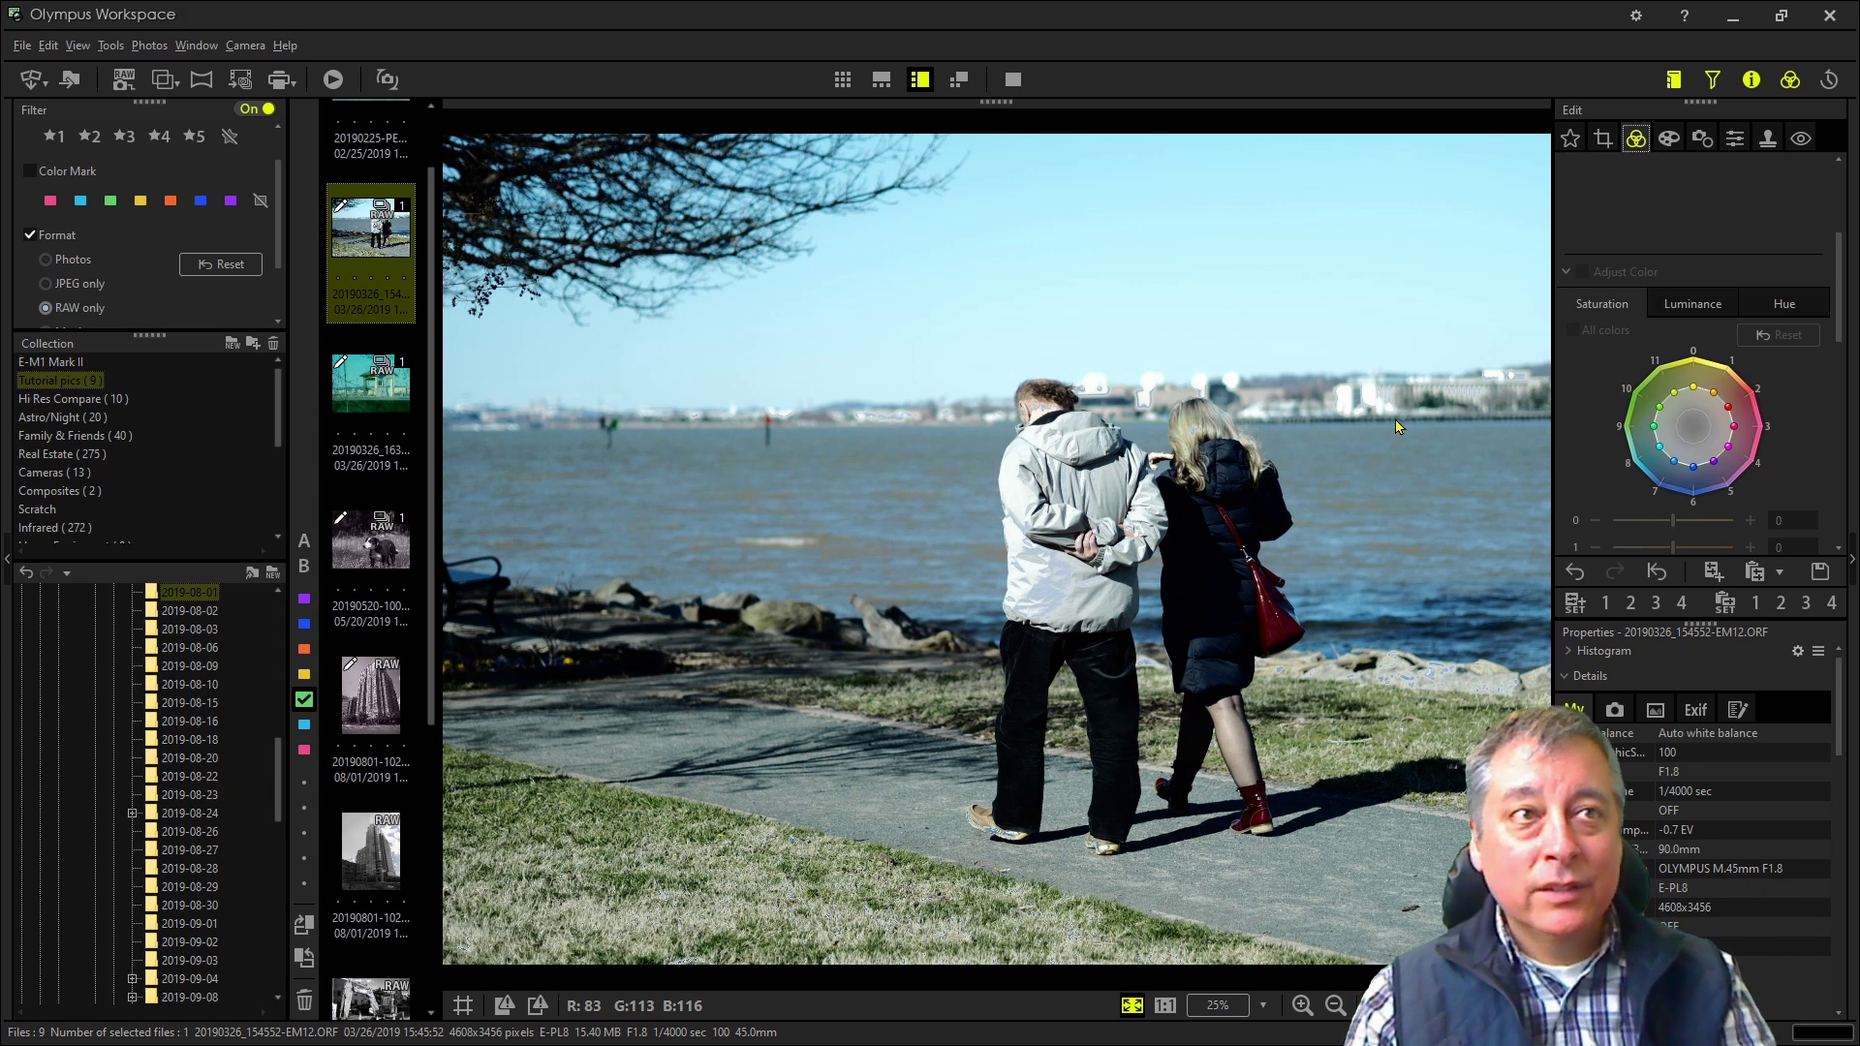
pyautogui.click(1566, 272)
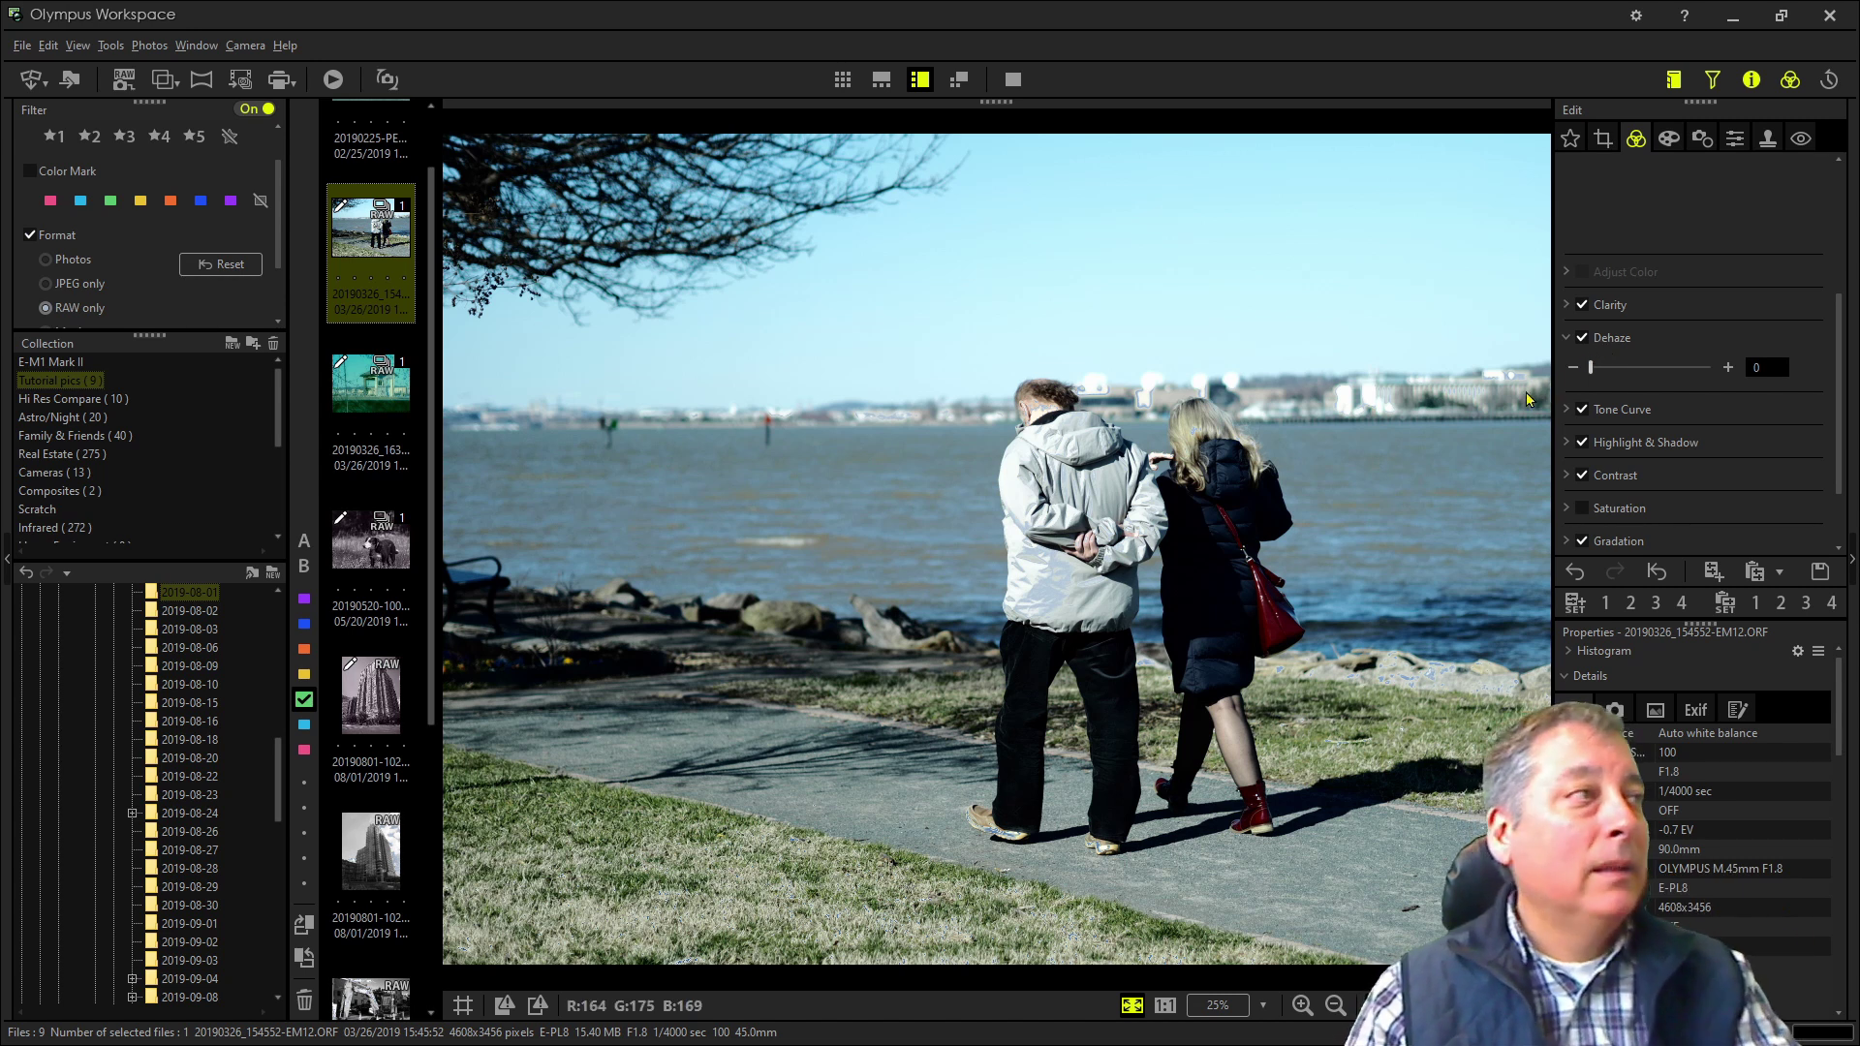
pyautogui.click(1511, 871)
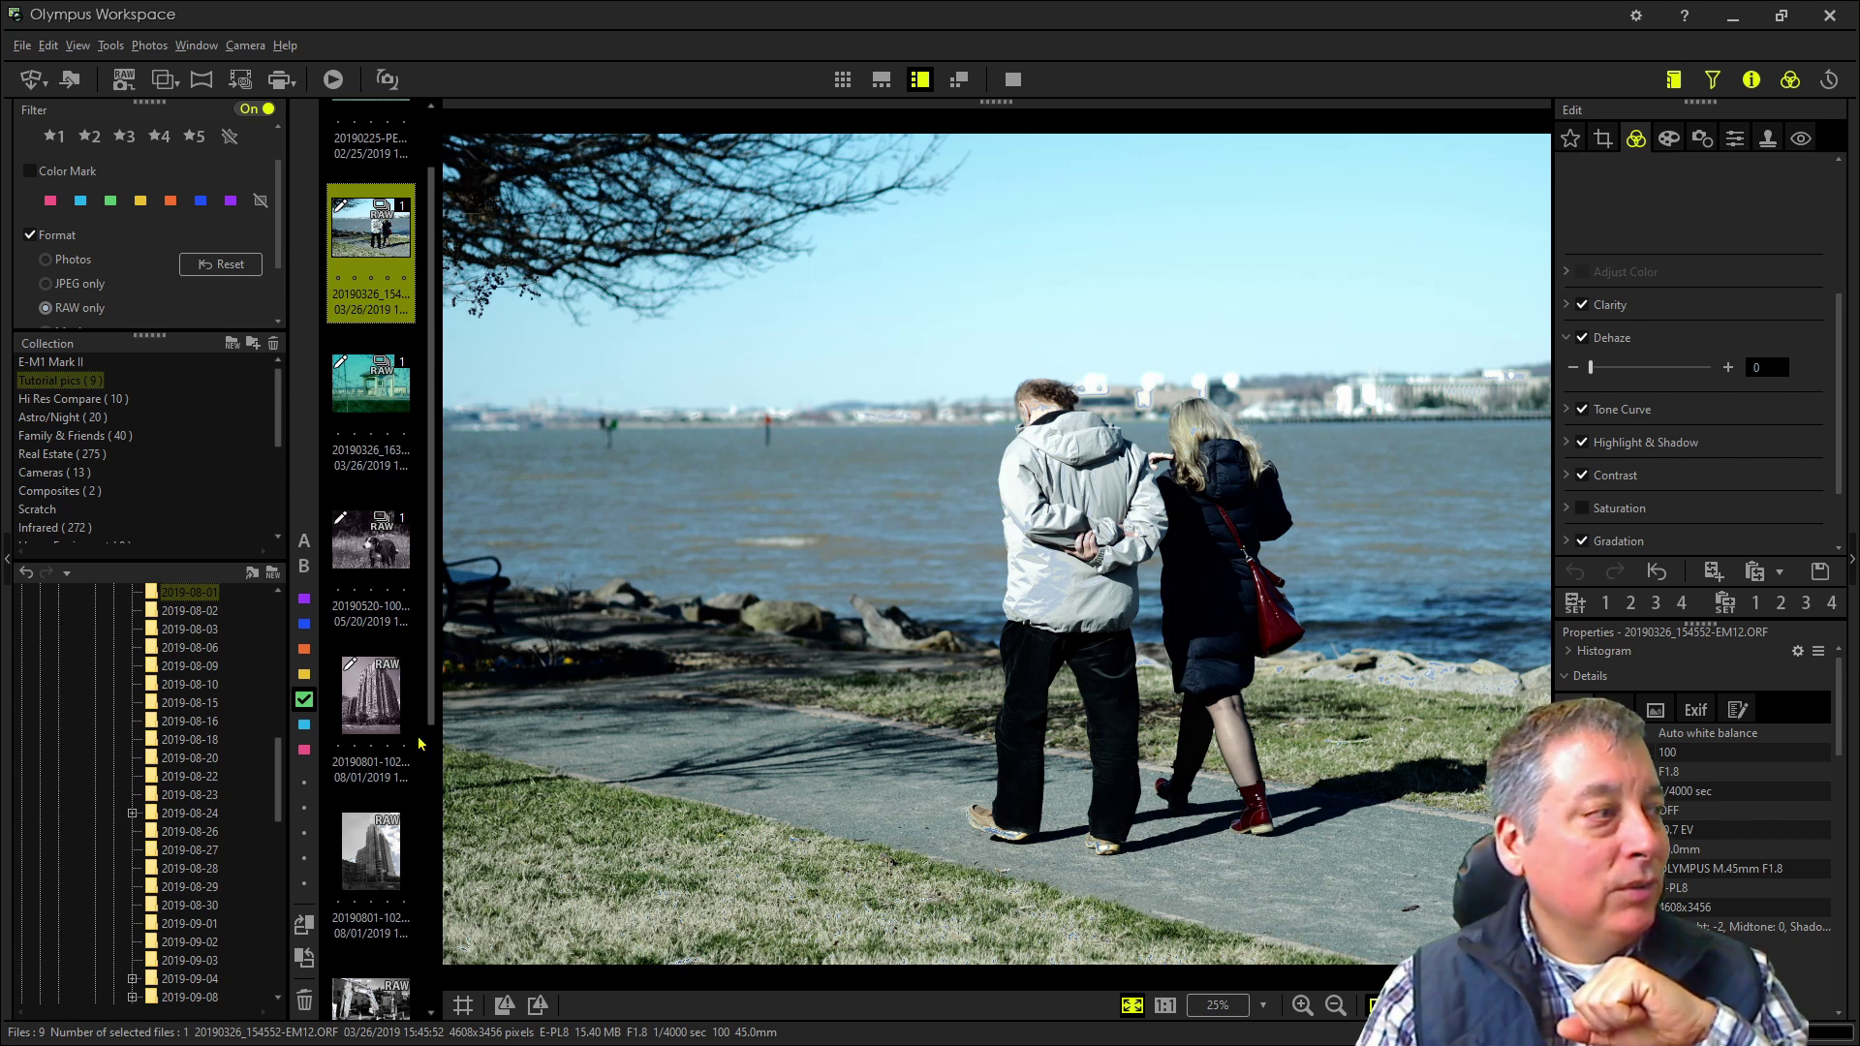
# Open the excavator photo PA046917.ORF, try the Vivid Picture Mode on it, and reset its edits
pyautogui.scroll(-3, 418, 743)
pyautogui.click(371, 590)
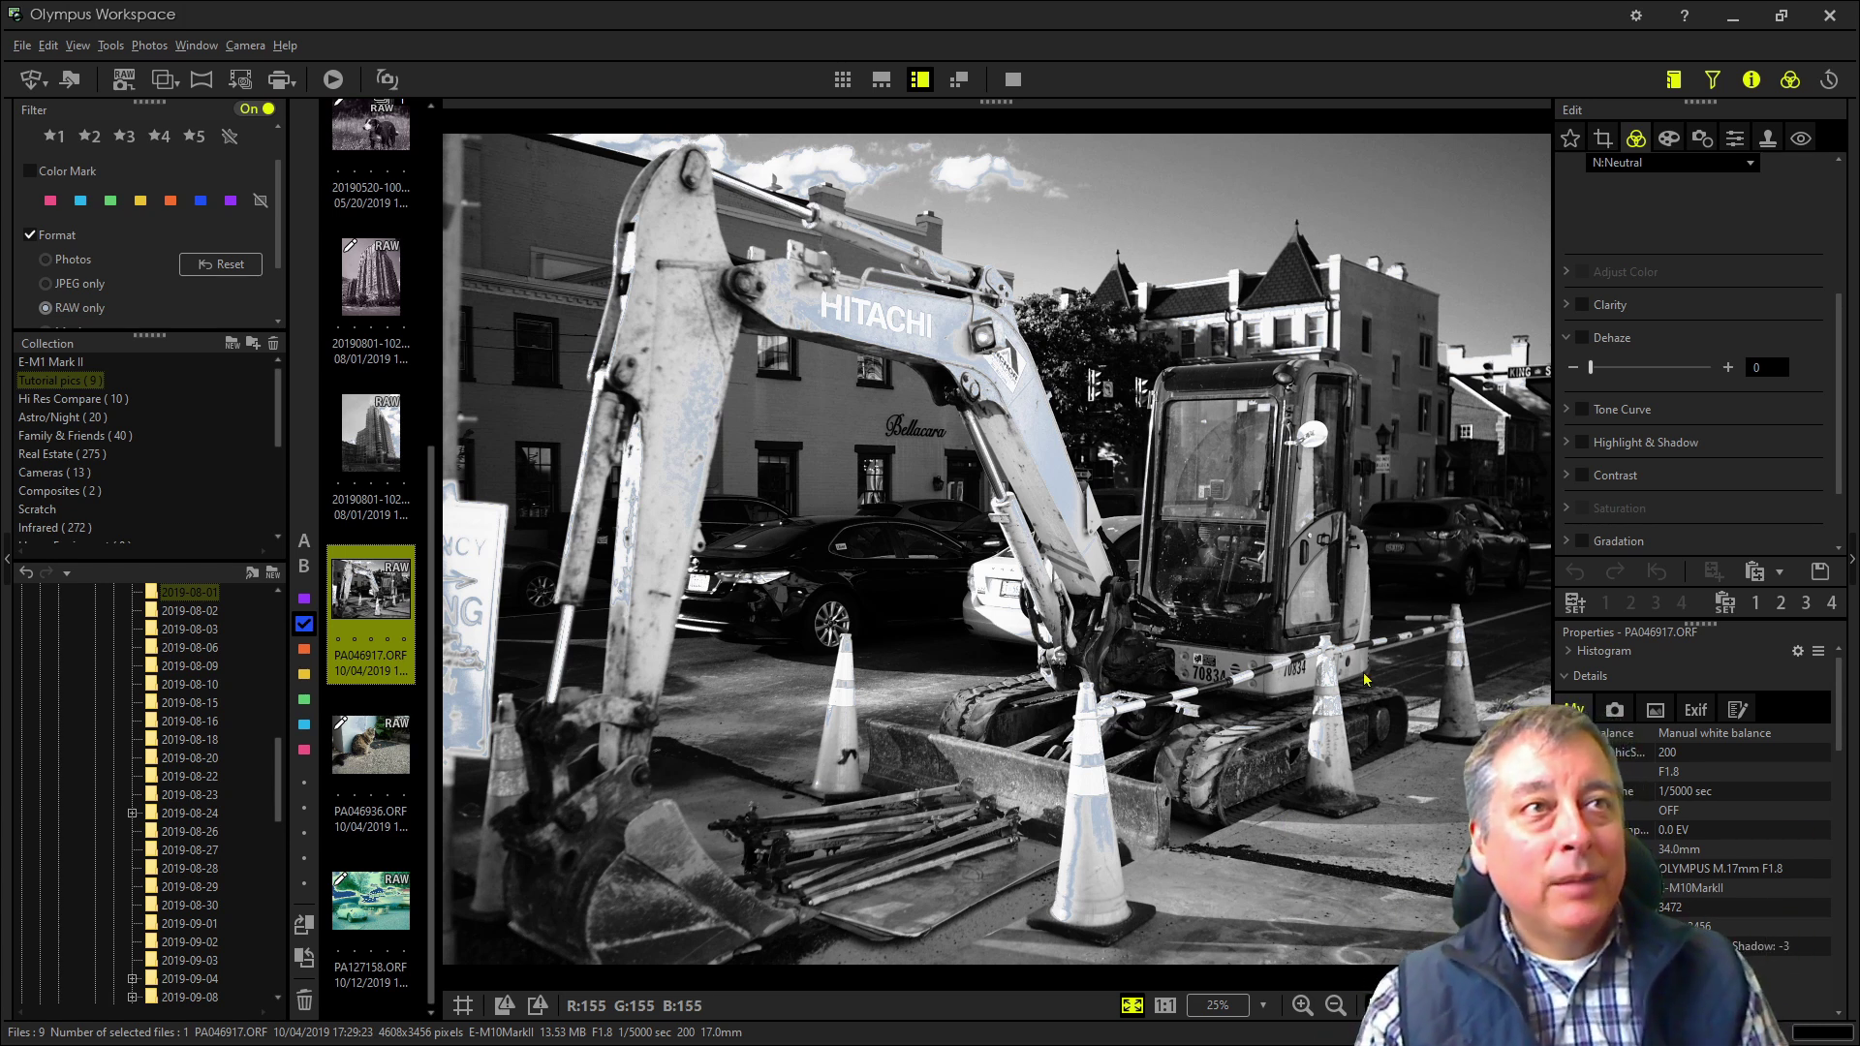
pyautogui.scroll(3, 1697, 356)
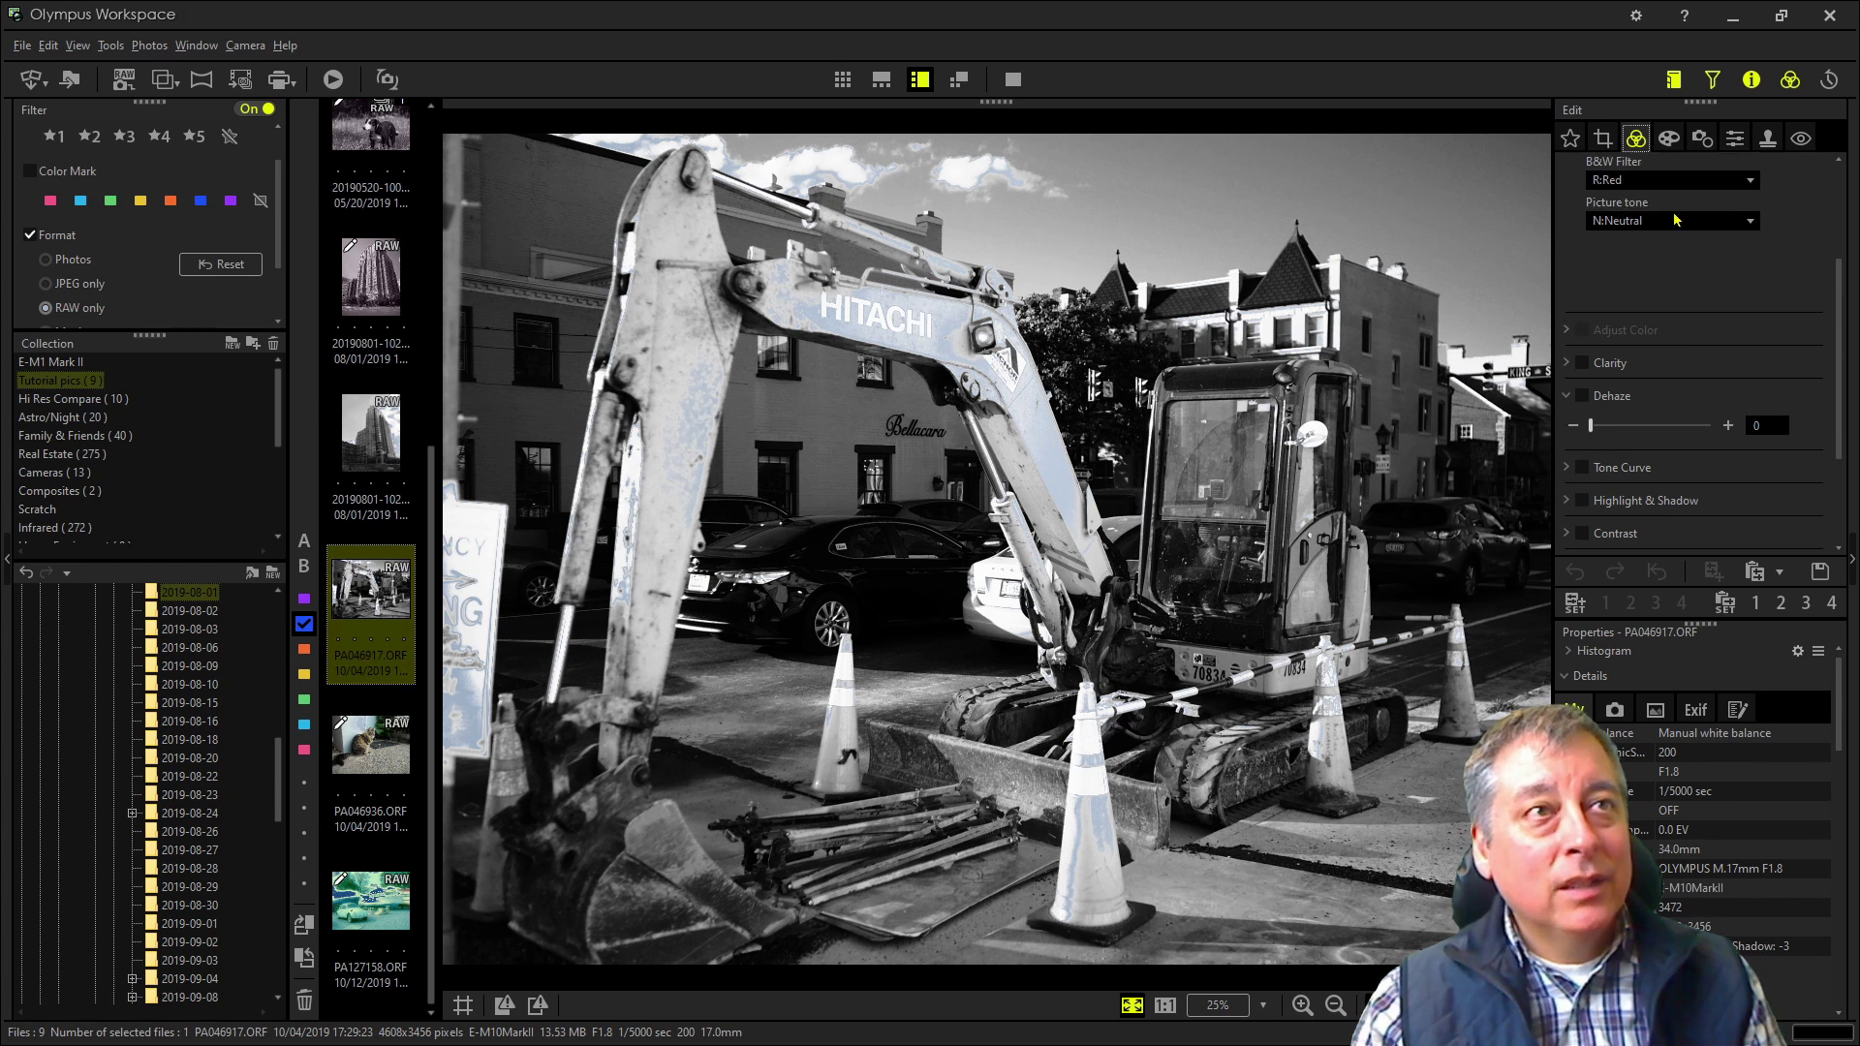
pyautogui.scroll(1, 1669, 367)
pyautogui.click(1677, 266)
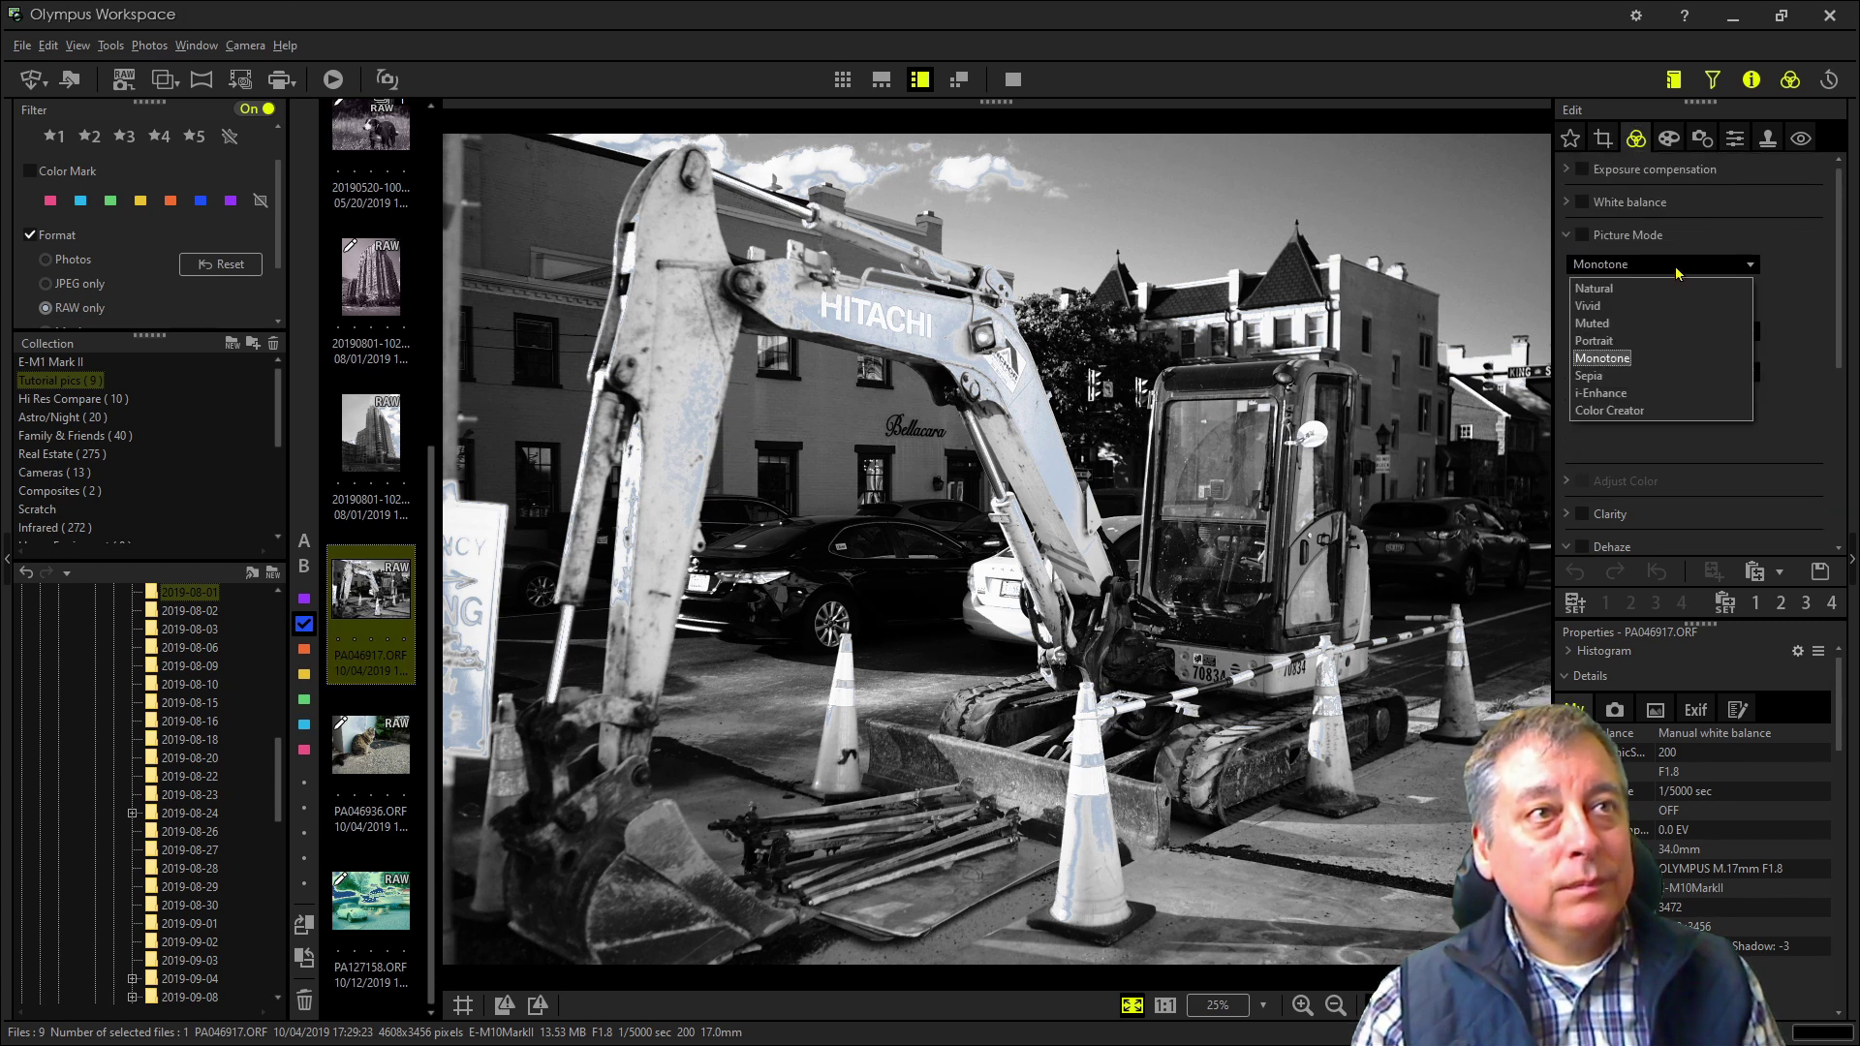
pyautogui.click(1644, 307)
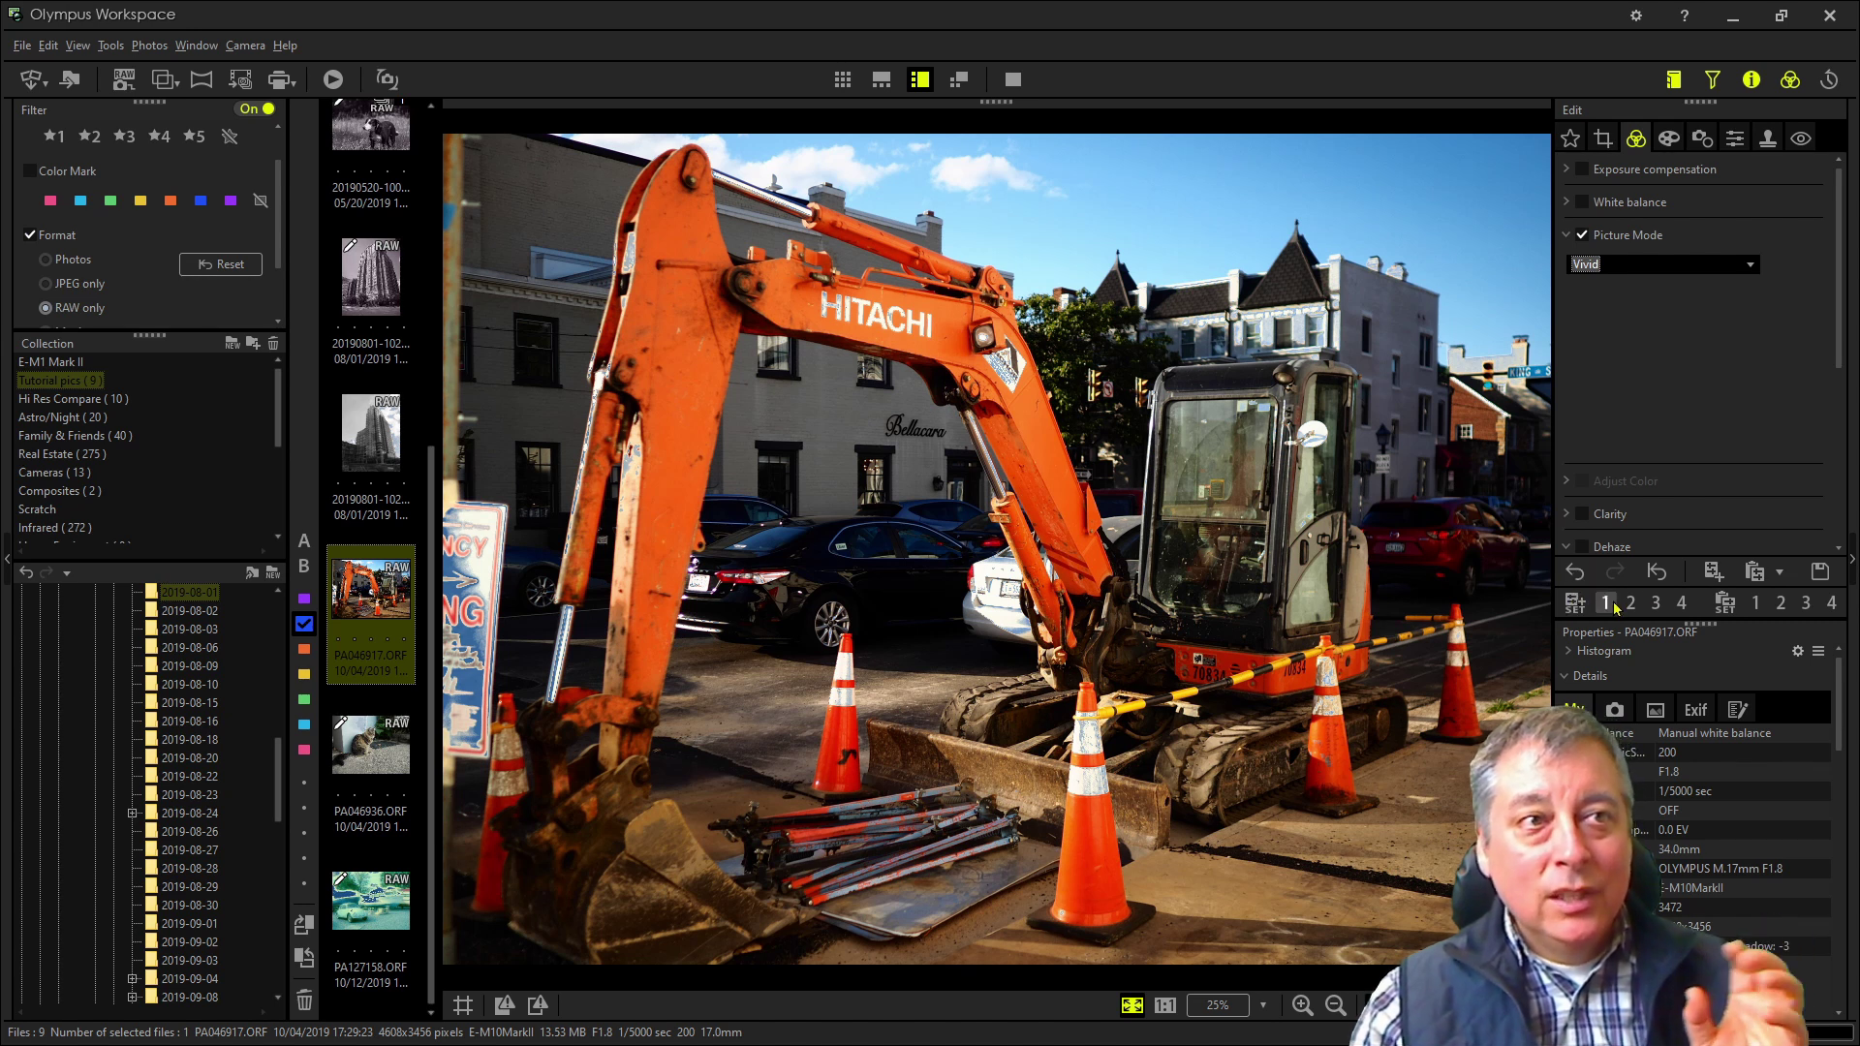
pyautogui.click(1655, 574)
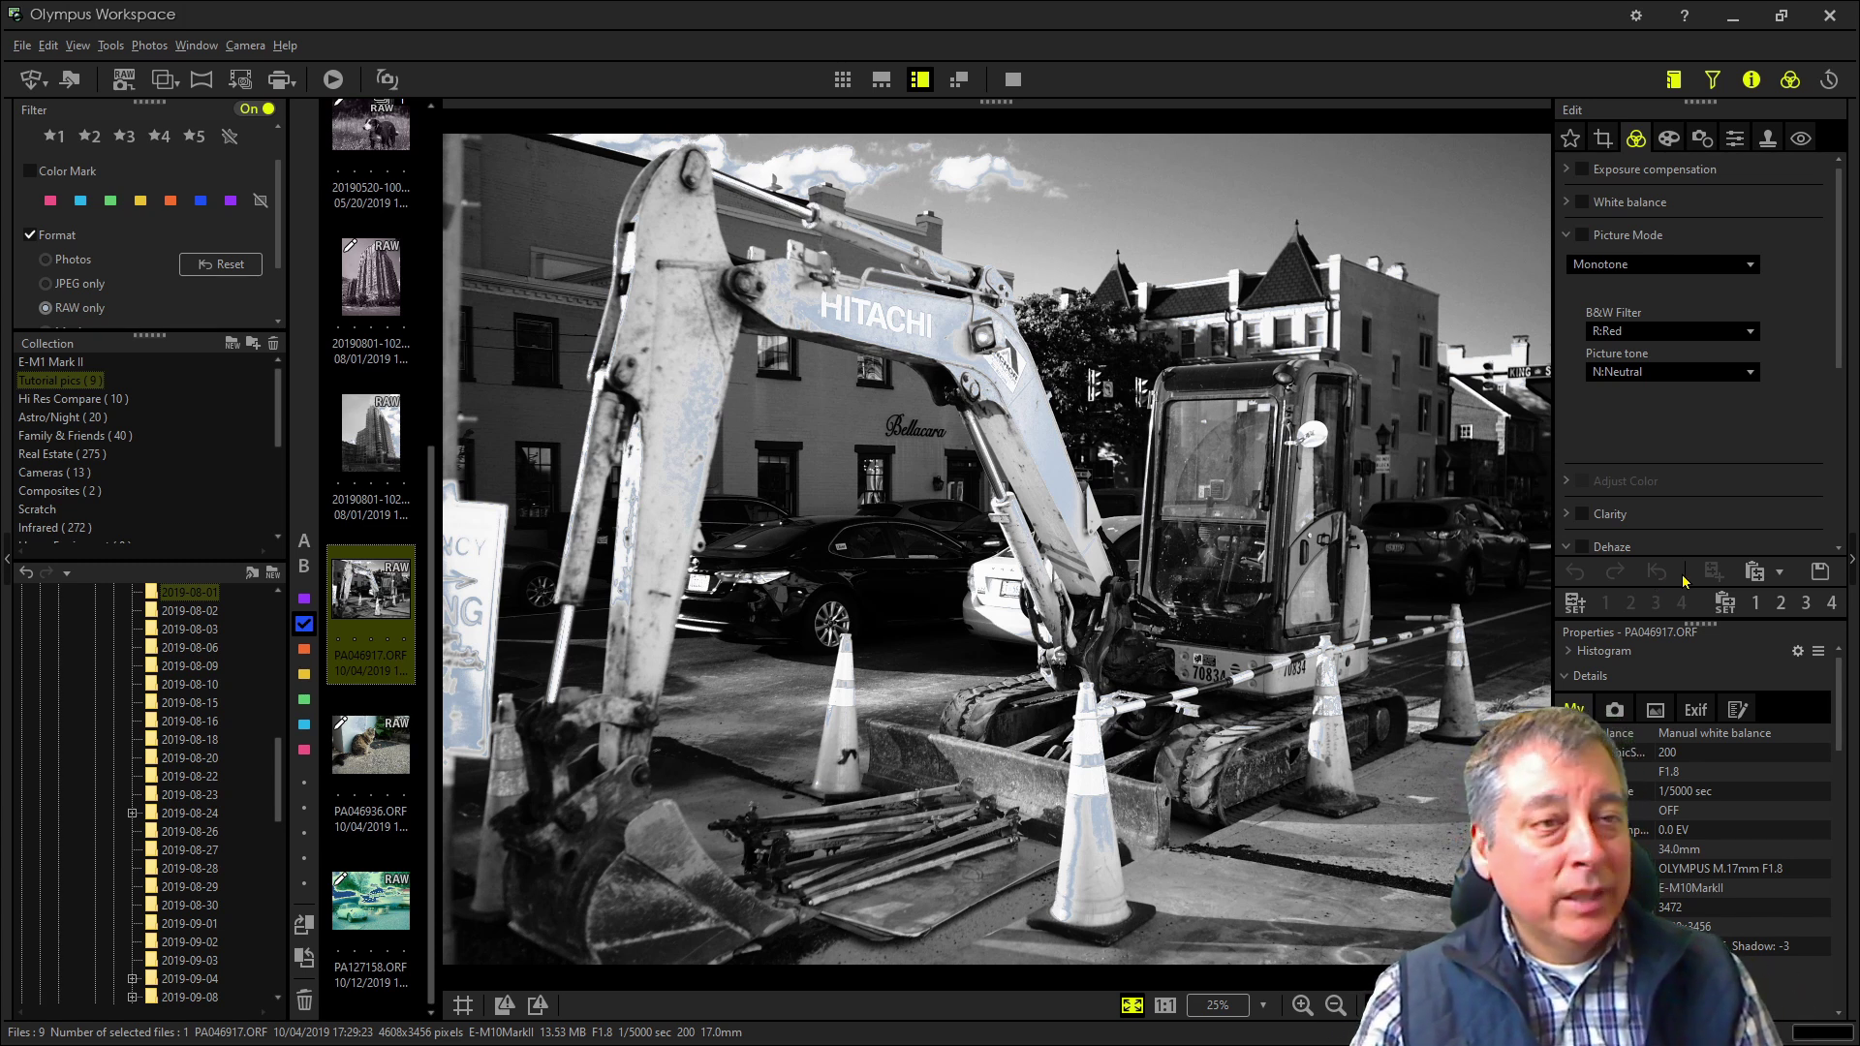
# Load the batch processing file "Full Reset for ORF.oes" onto the excavator photo with all its edits
pyautogui.click(1819, 572)
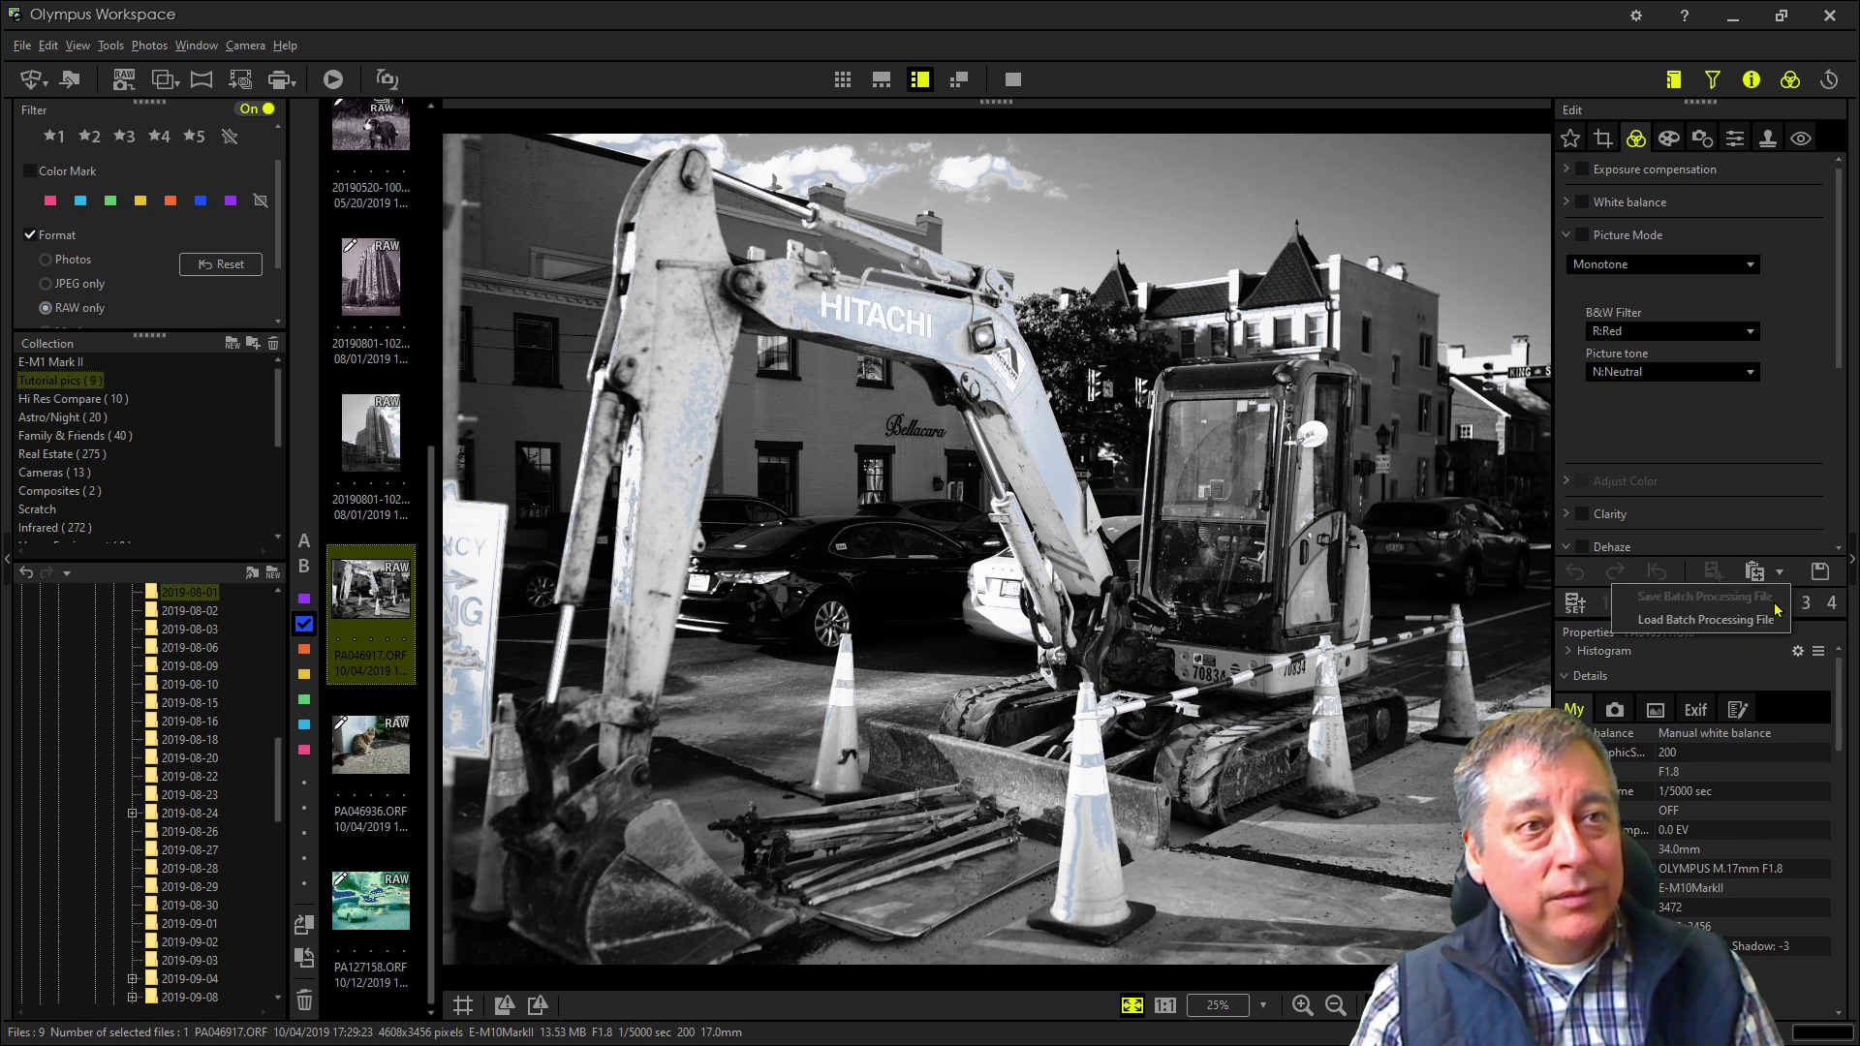
pyautogui.click(1772, 617)
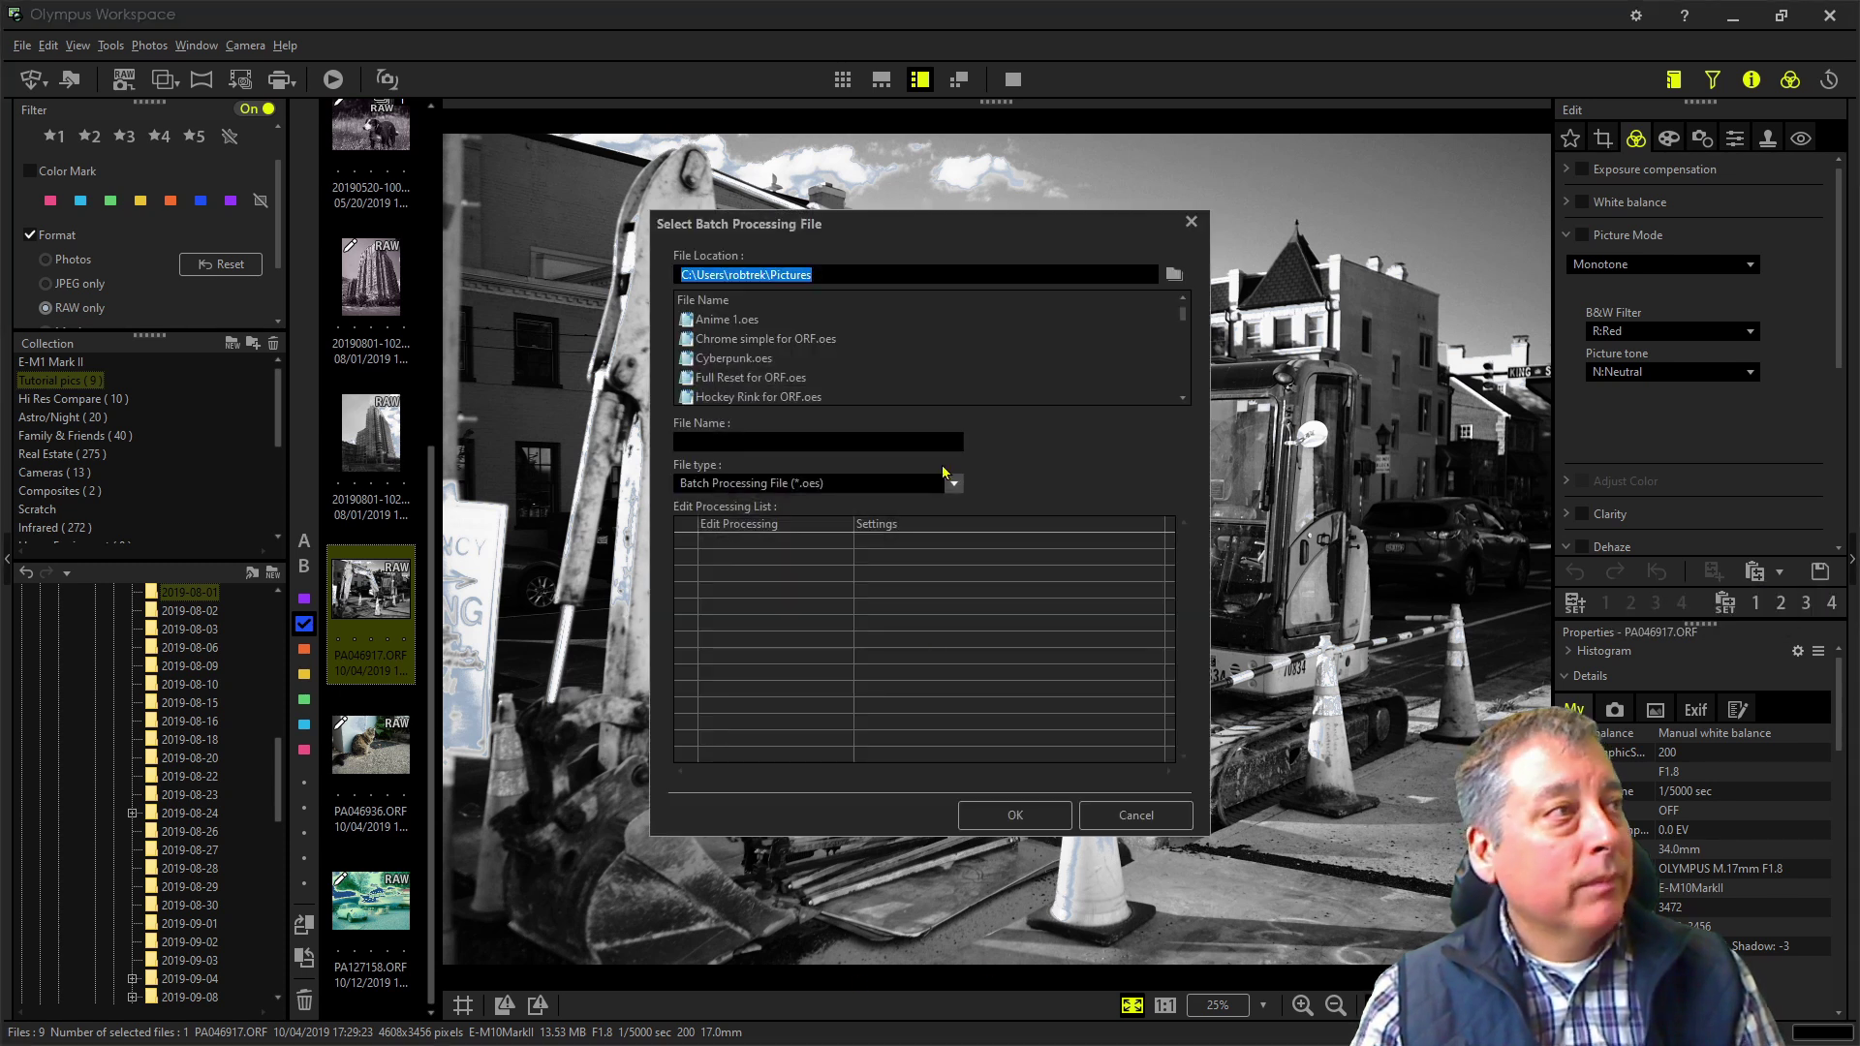
pyautogui.click(794, 380)
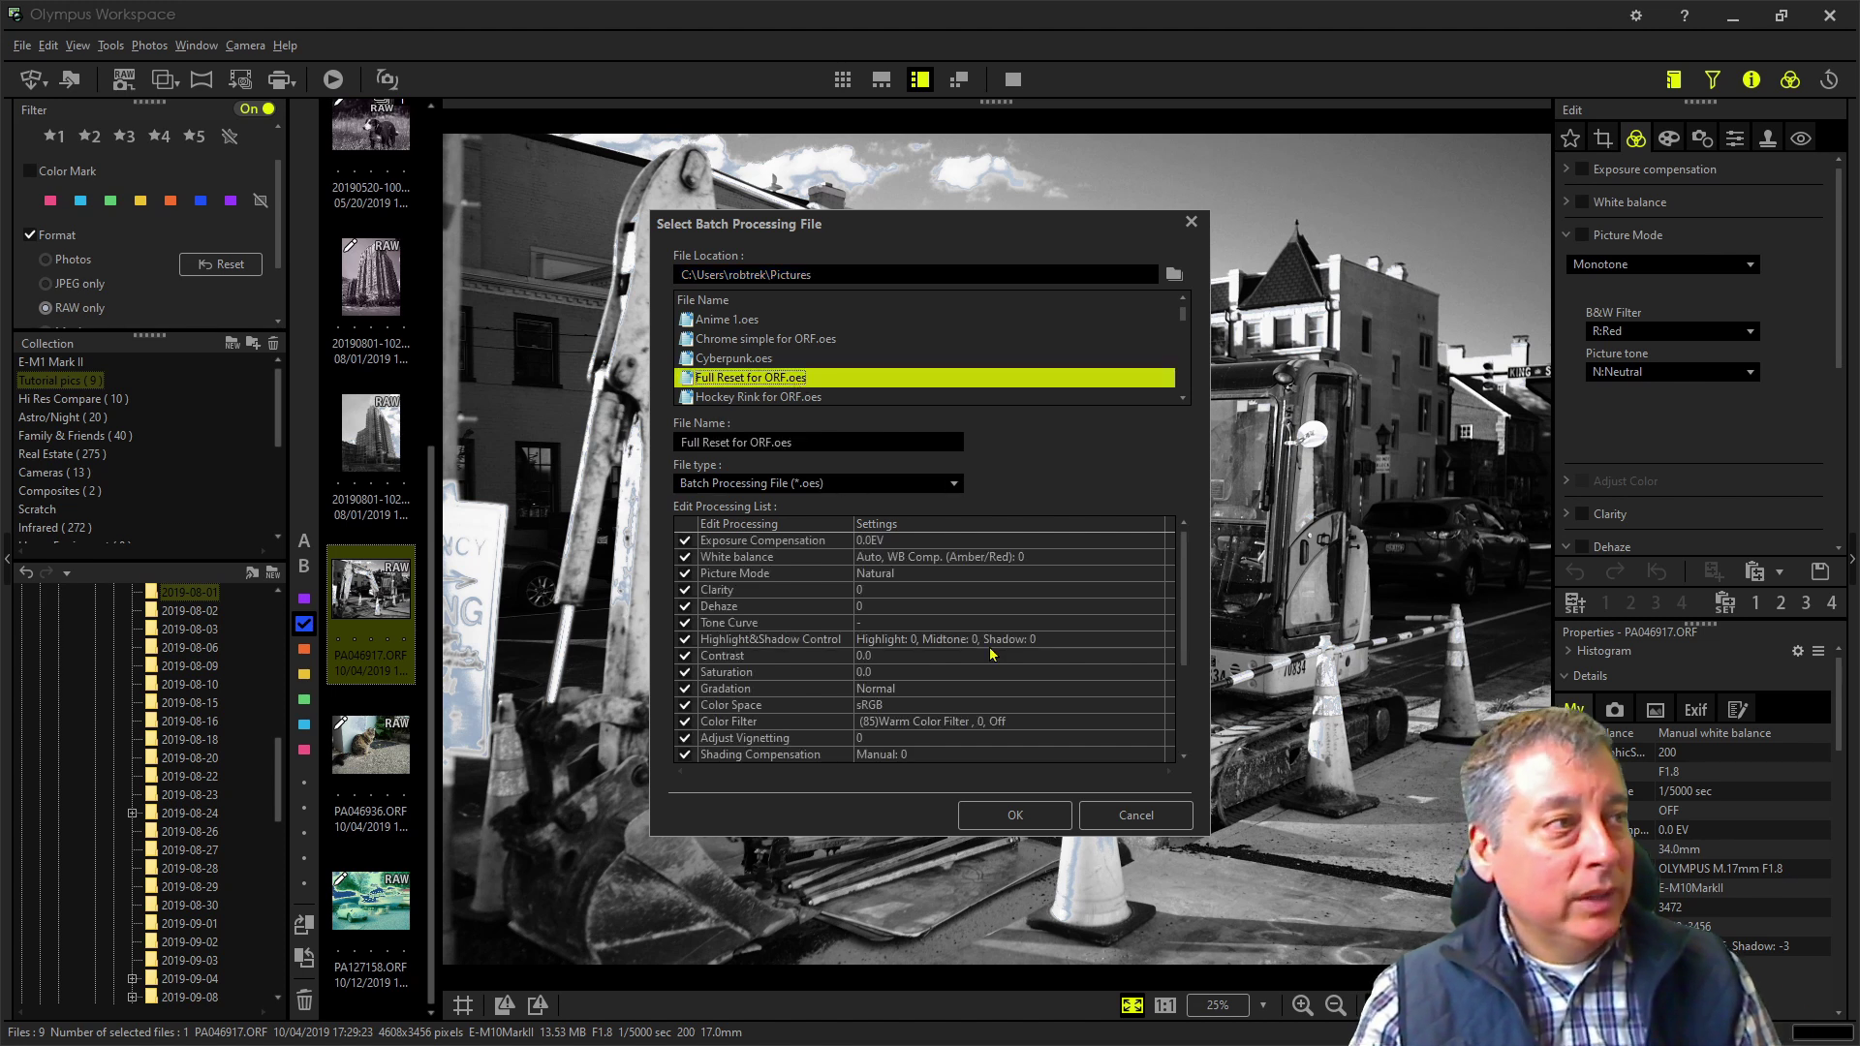
pyautogui.scroll(-2, 975, 573)
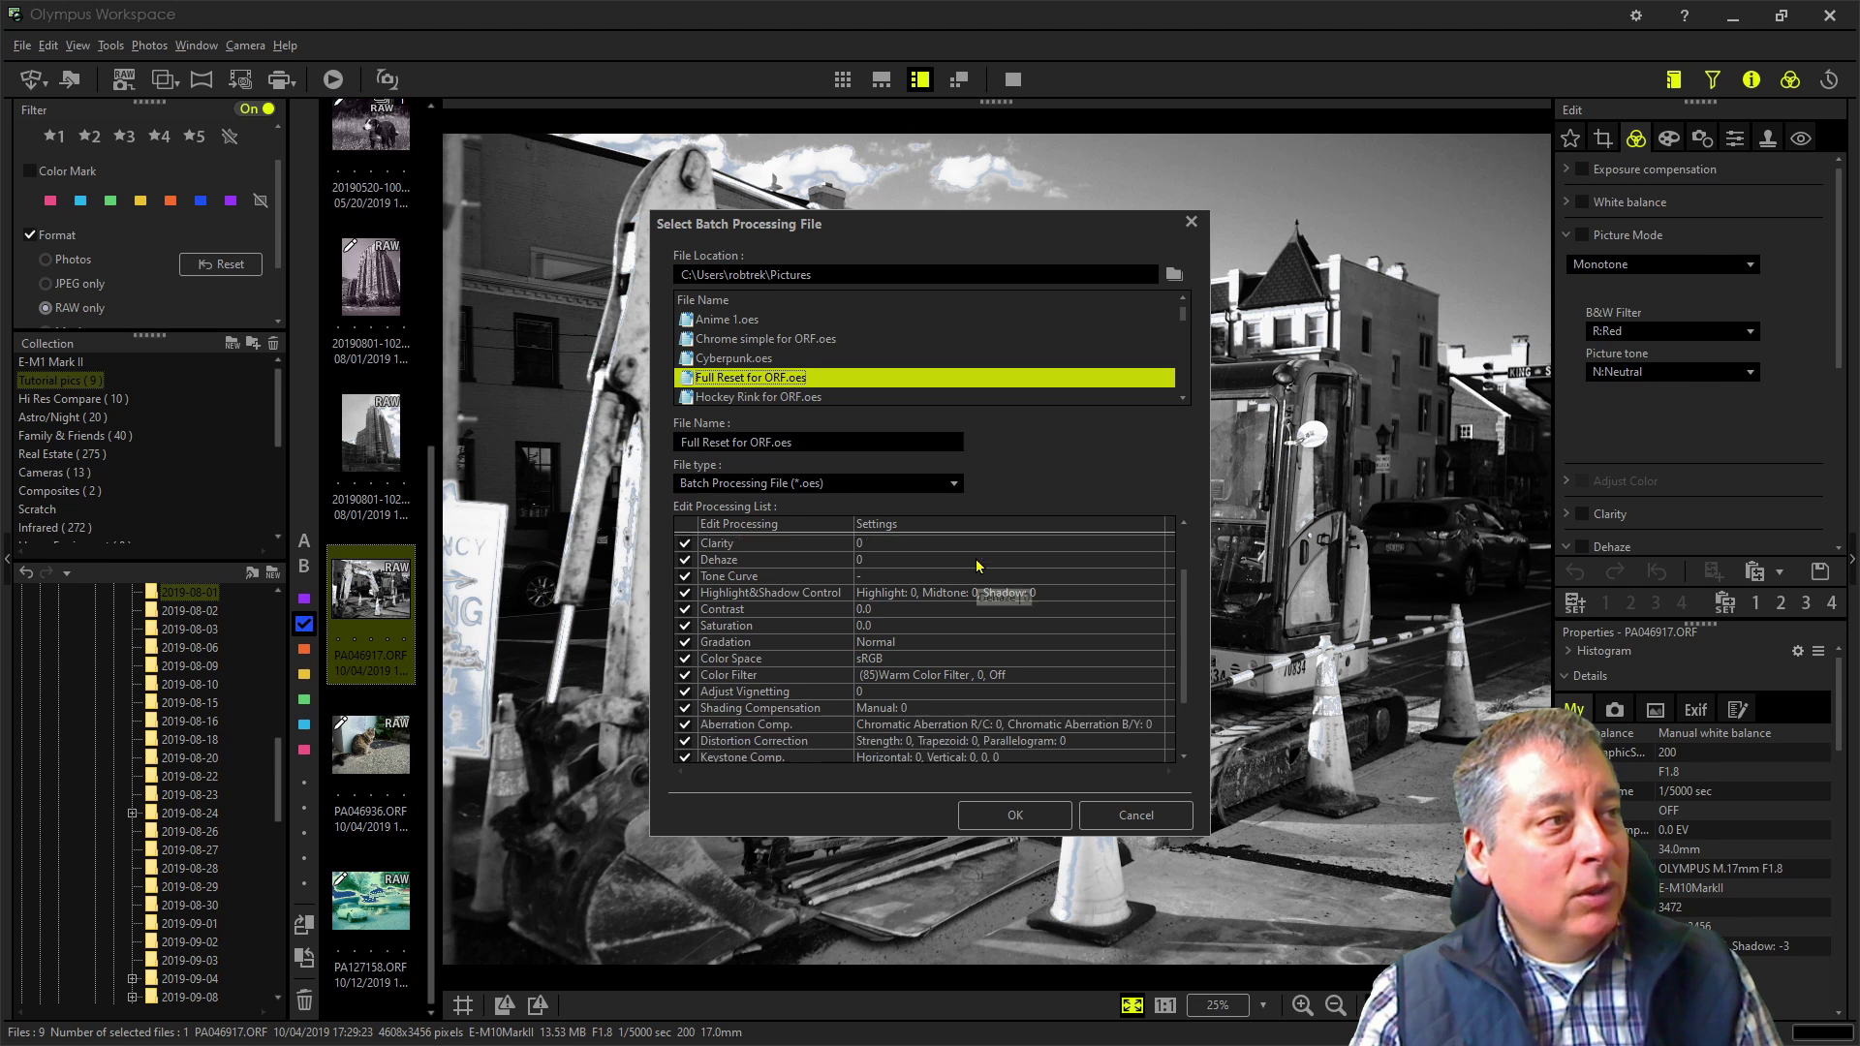
pyautogui.scroll(2, 991, 581)
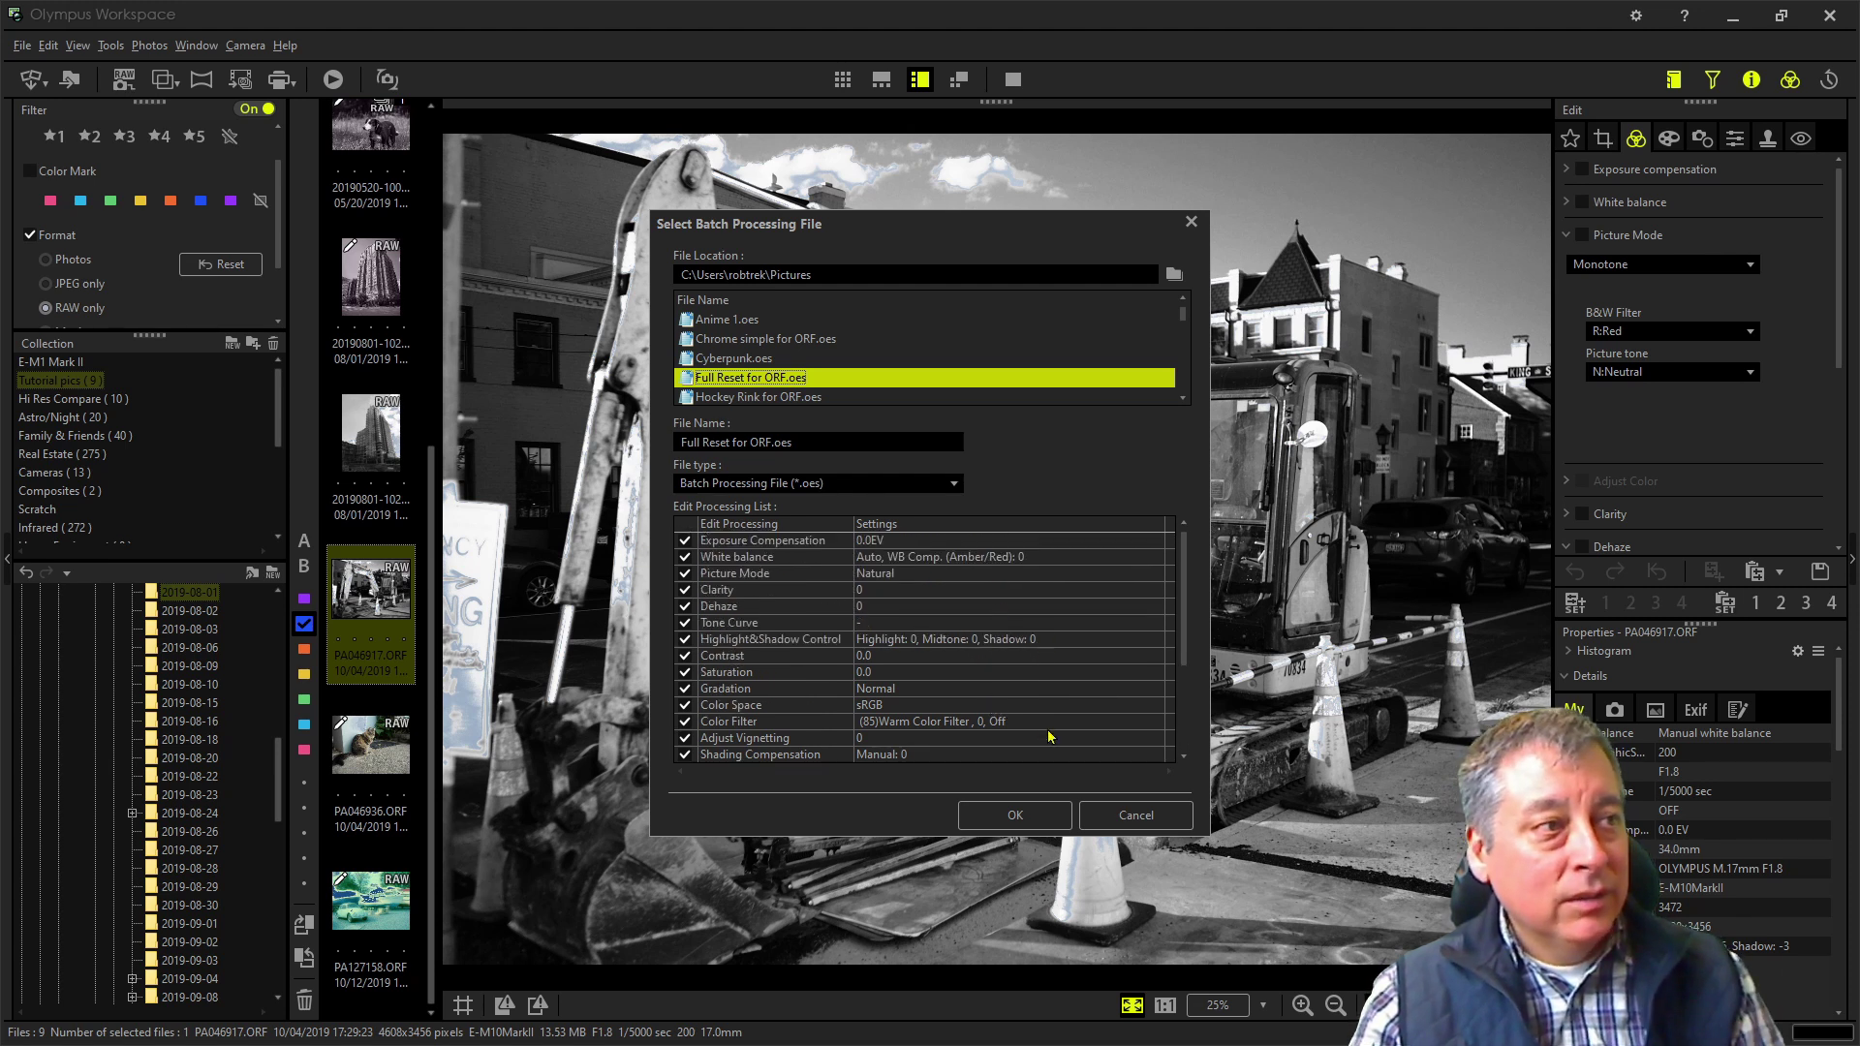
pyautogui.click(1016, 814)
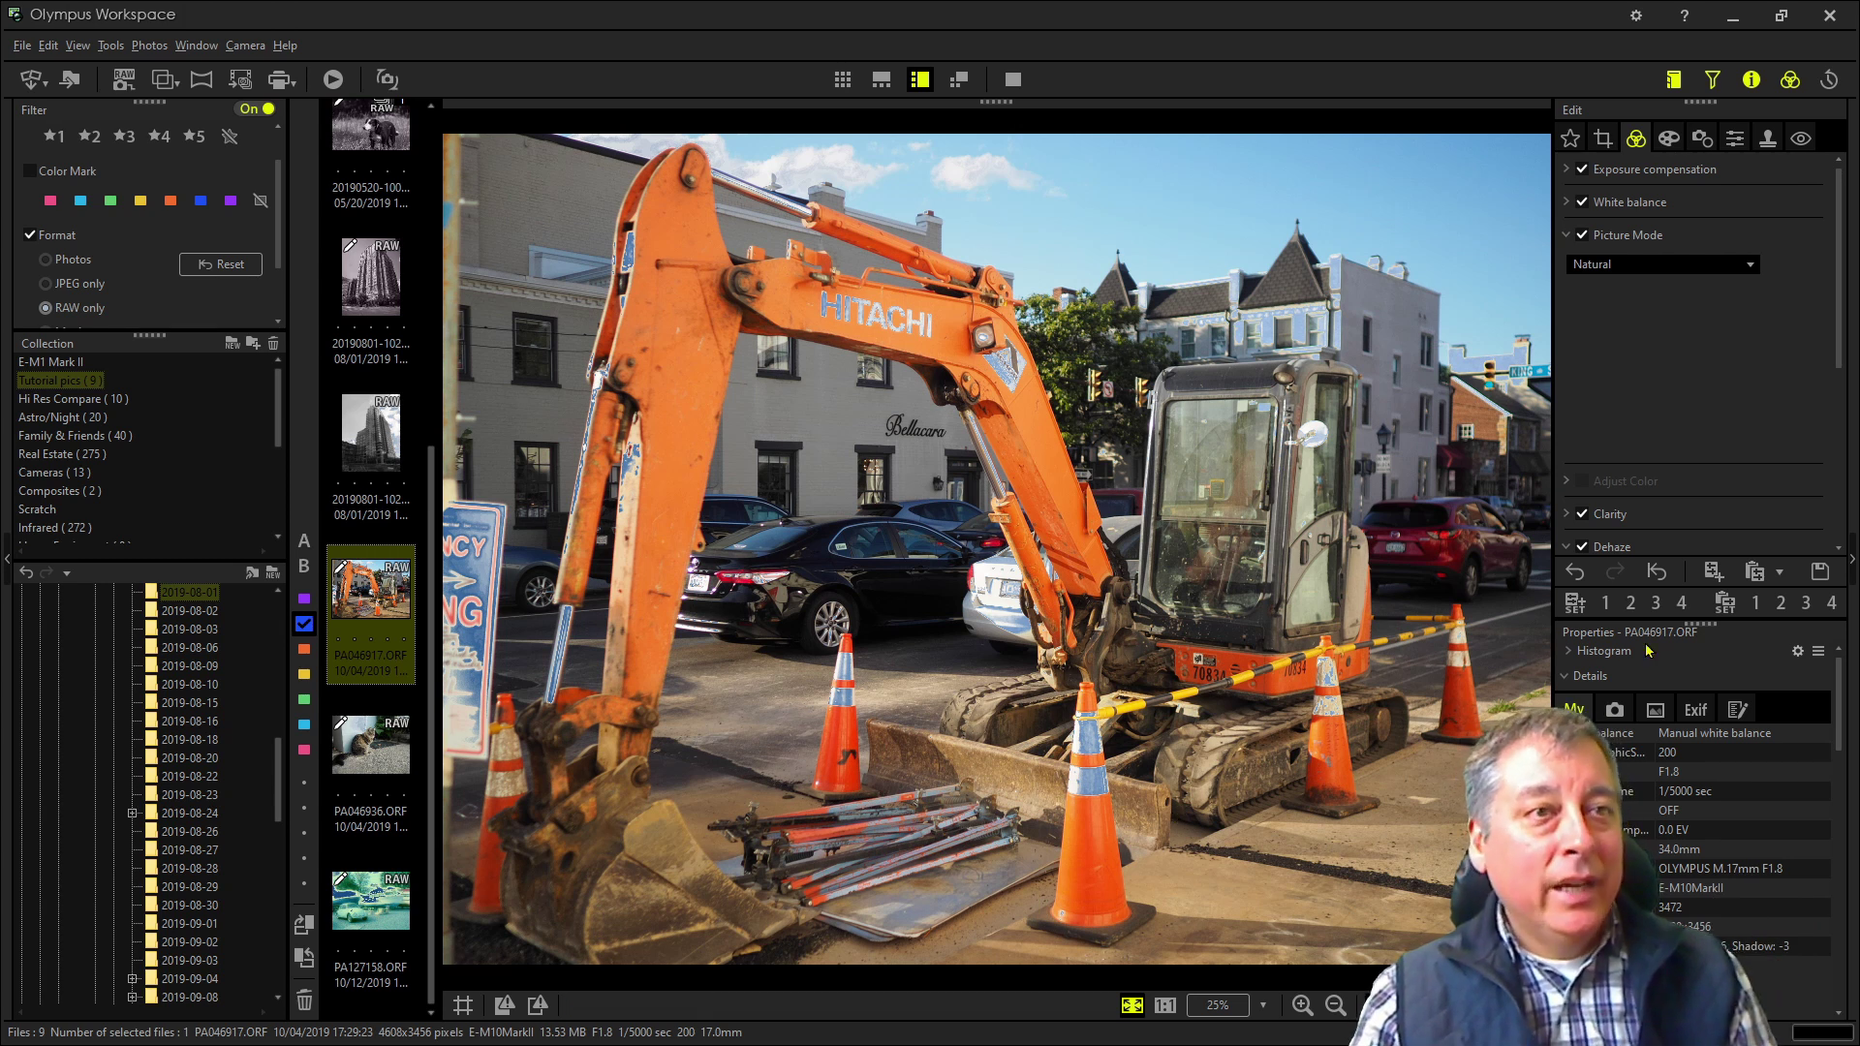
# Try the batch processing file "Natural to Eterna simple ORF.oes" on the excavator photo, and reset all its edits
pyautogui.click(1819, 573)
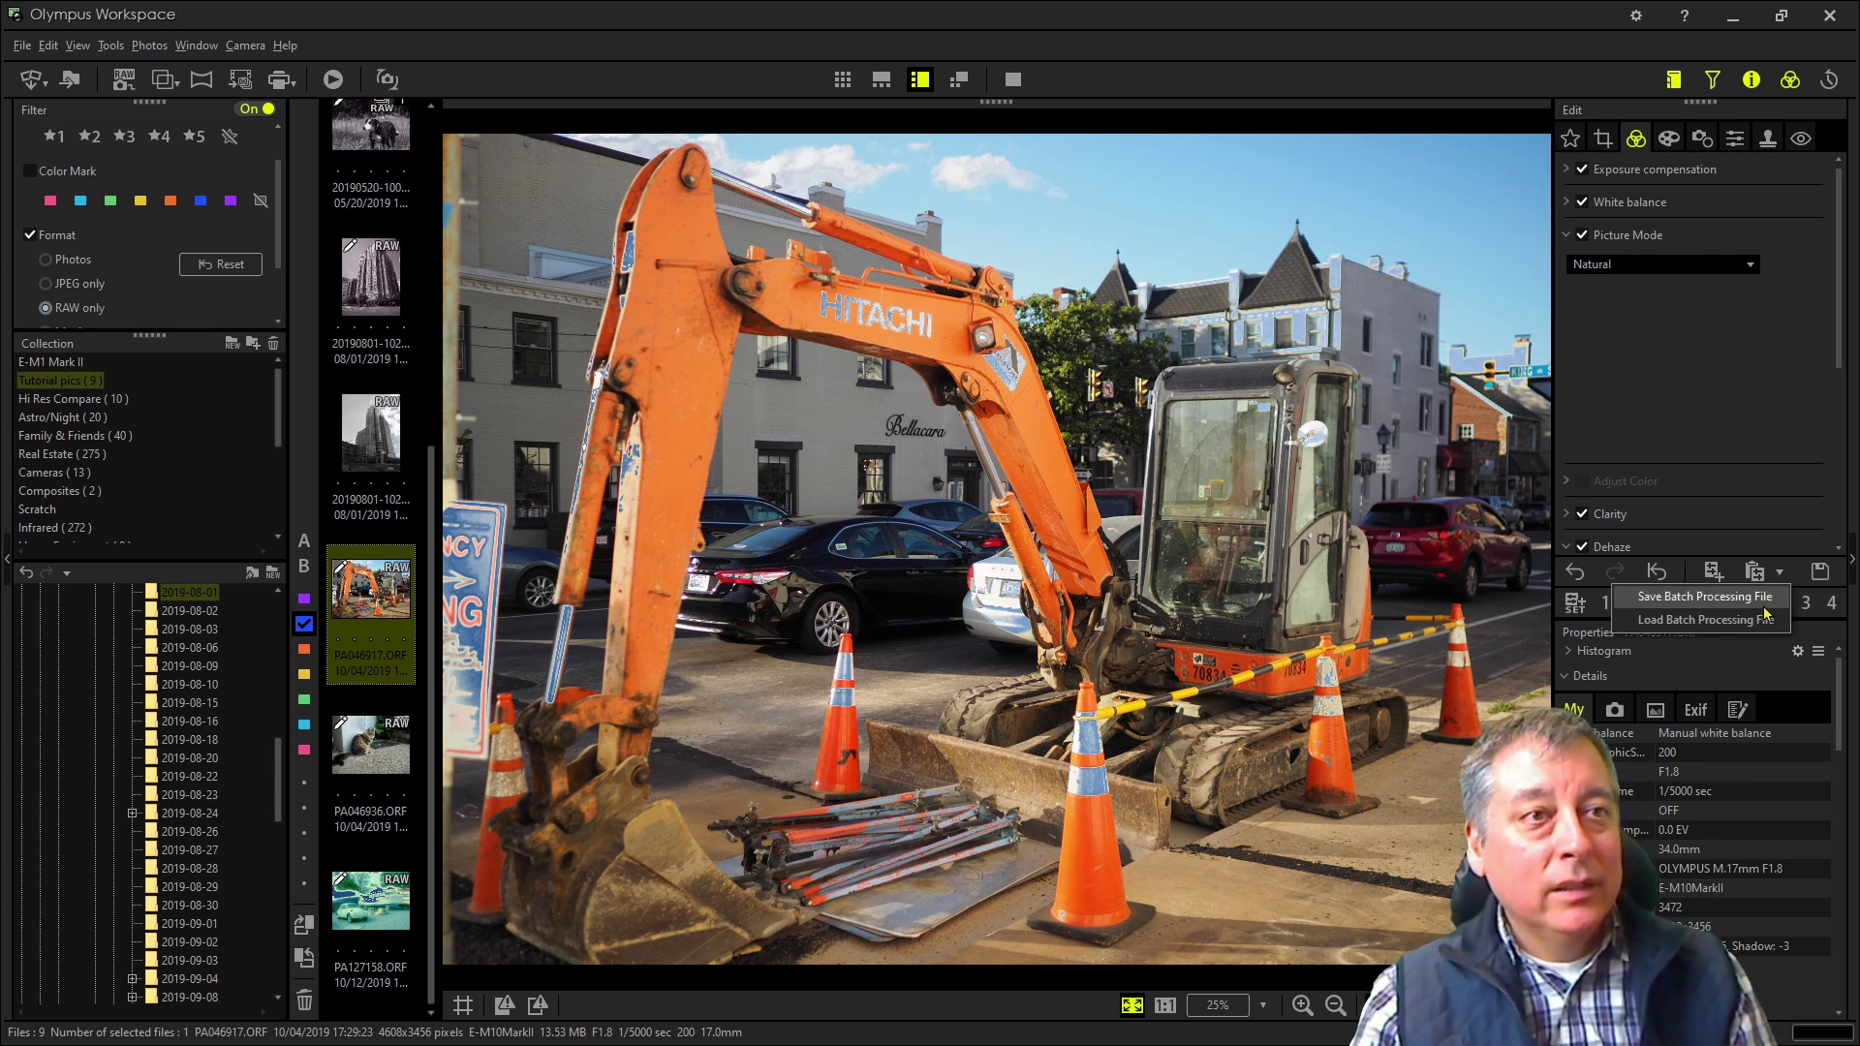
pyautogui.click(1760, 621)
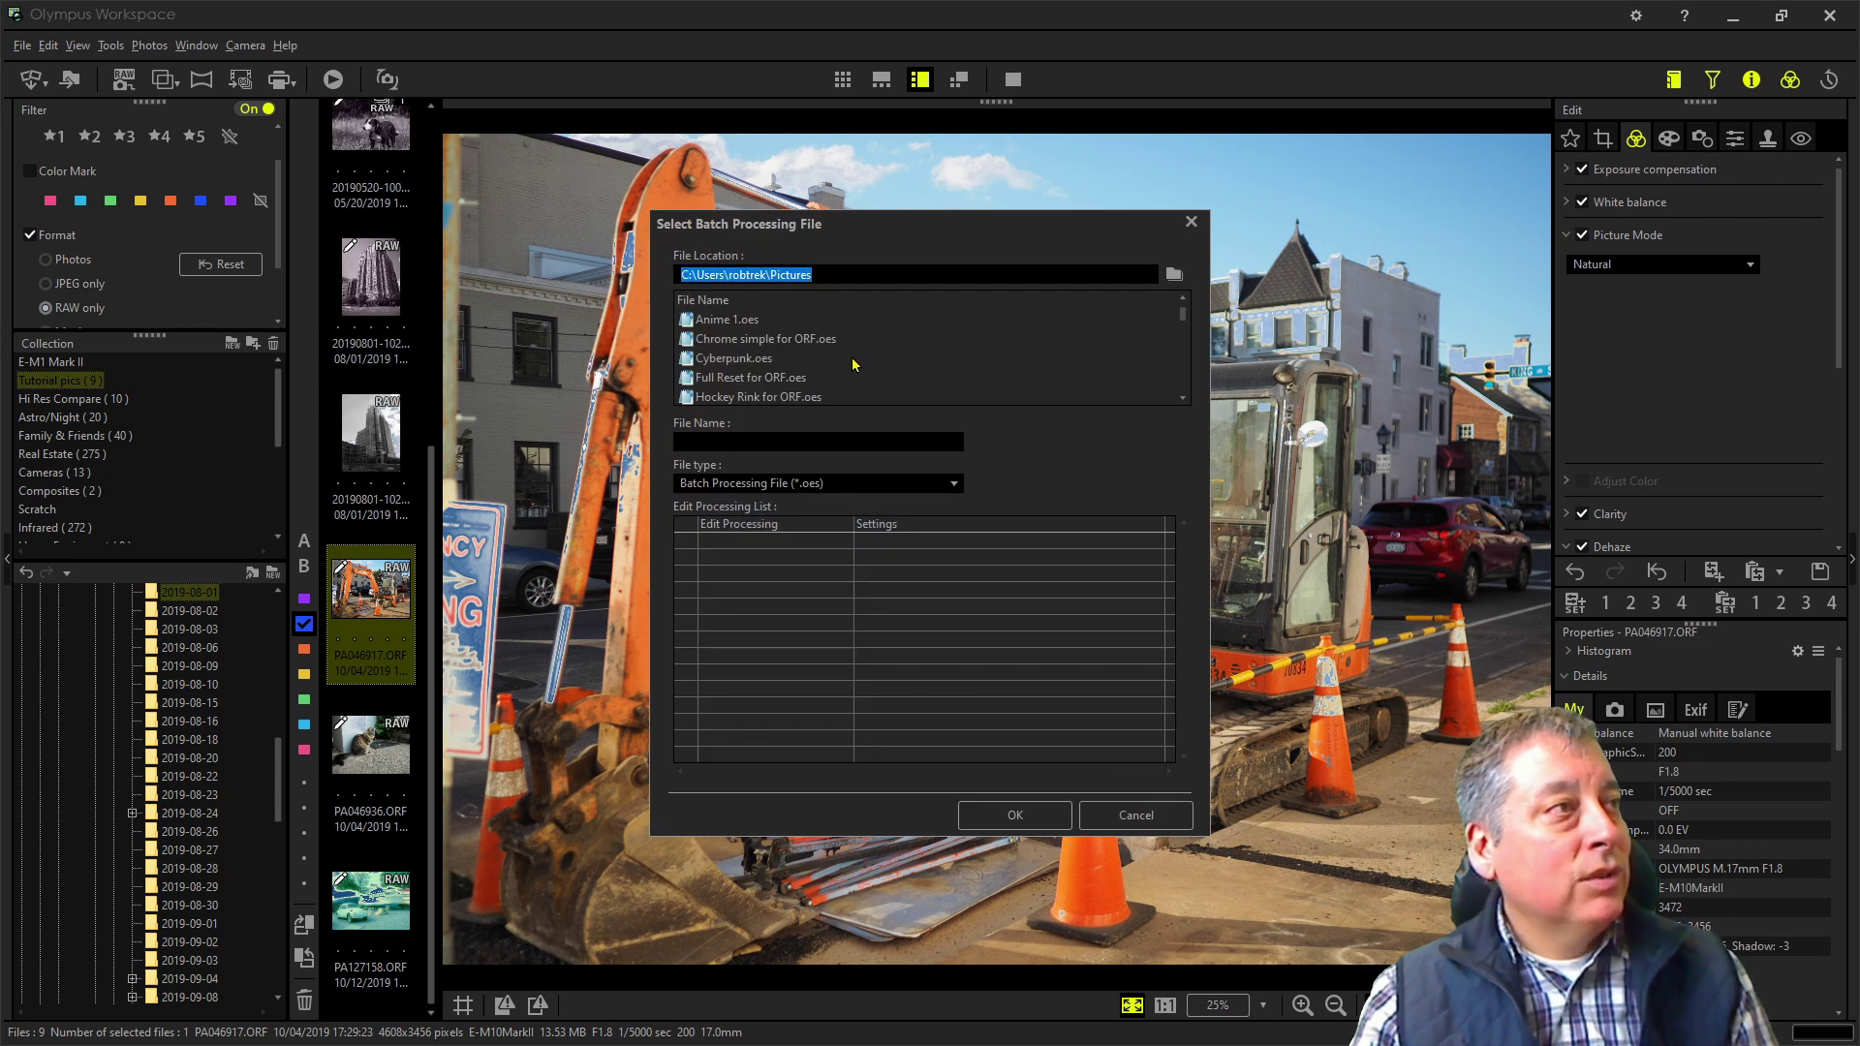
pyautogui.scroll(-3, 853, 363)
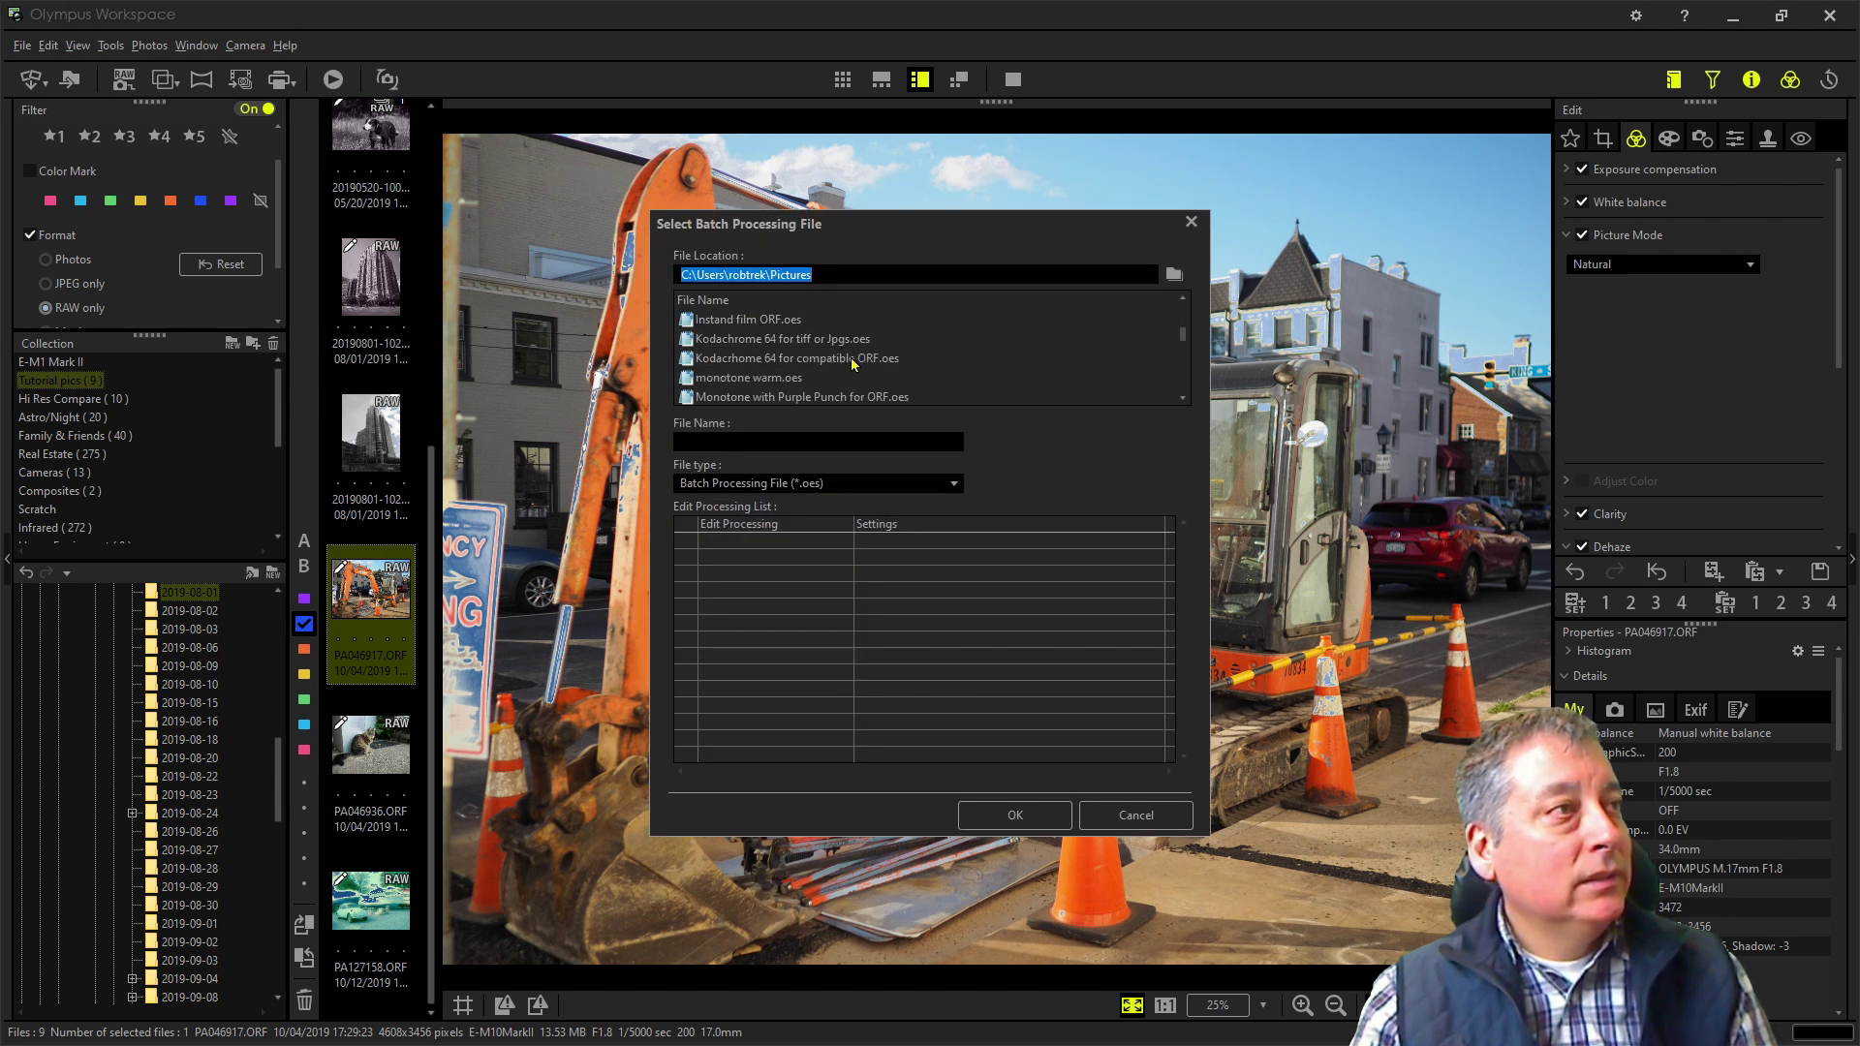
pyautogui.scroll(-1, 853, 386)
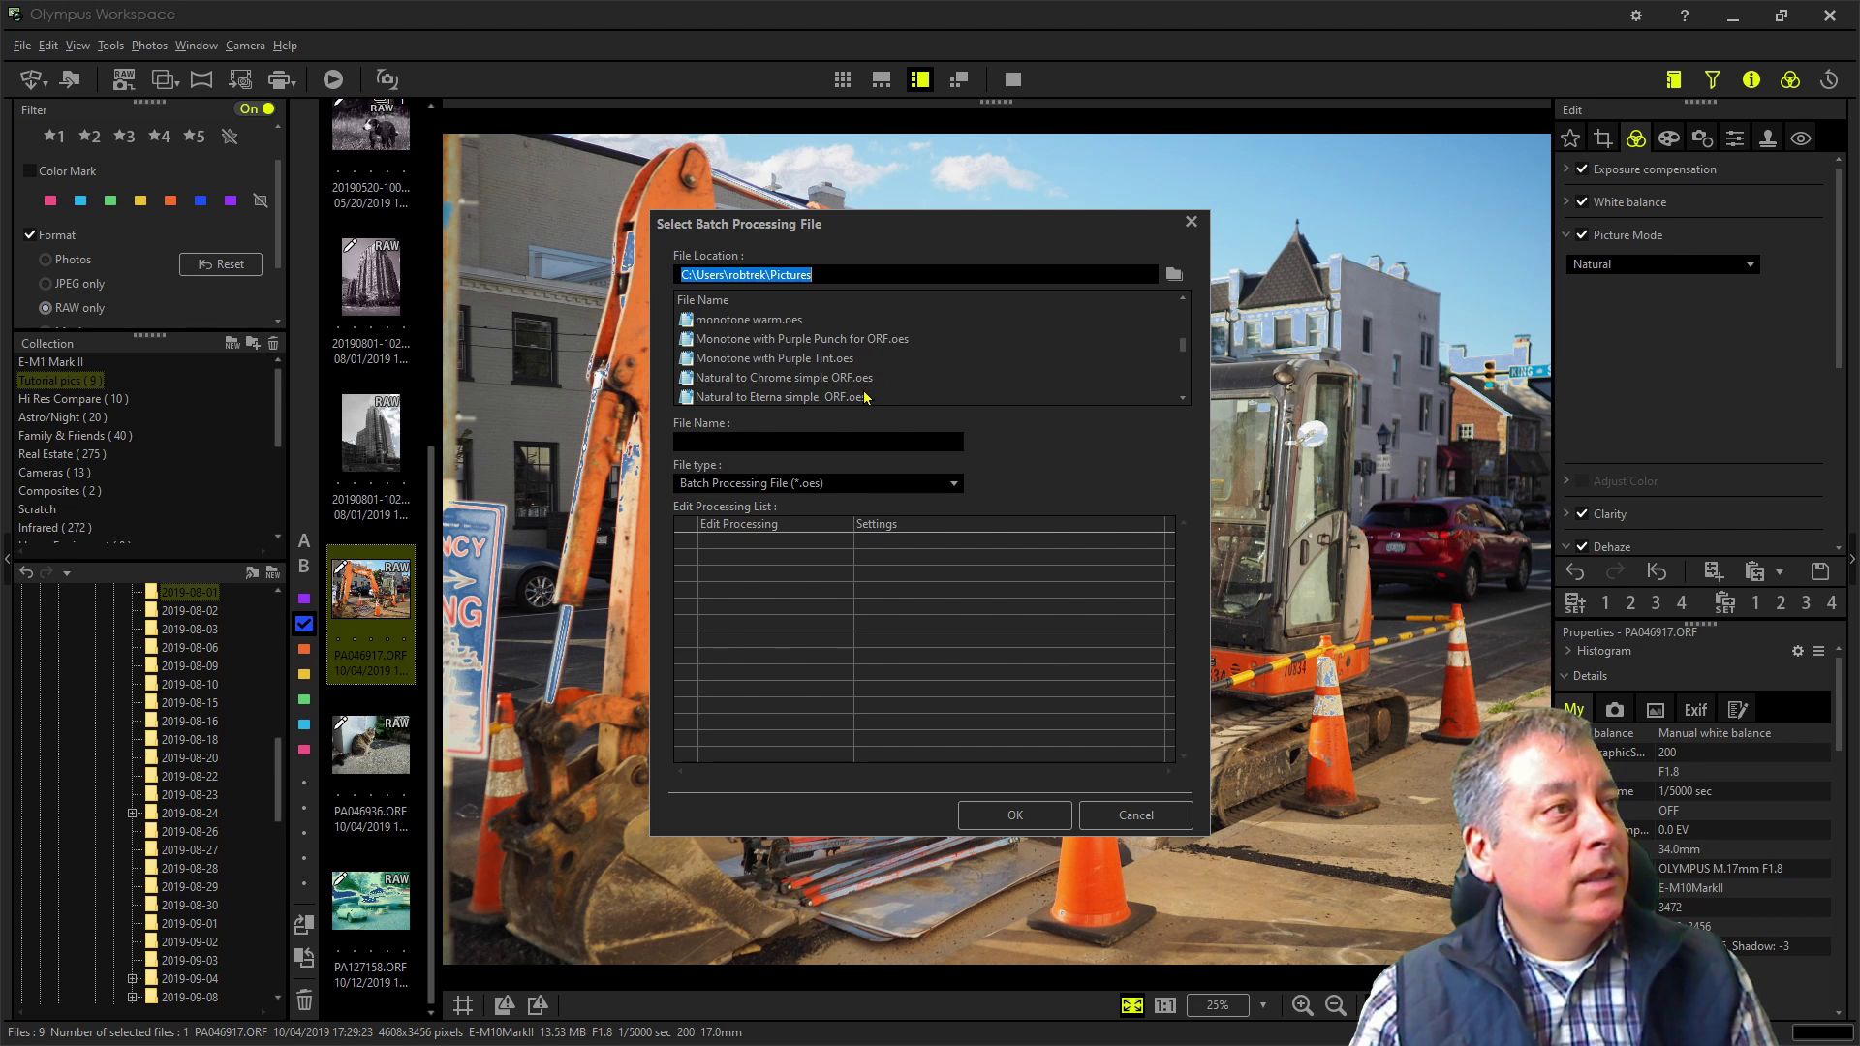
pyautogui.click(857, 396)
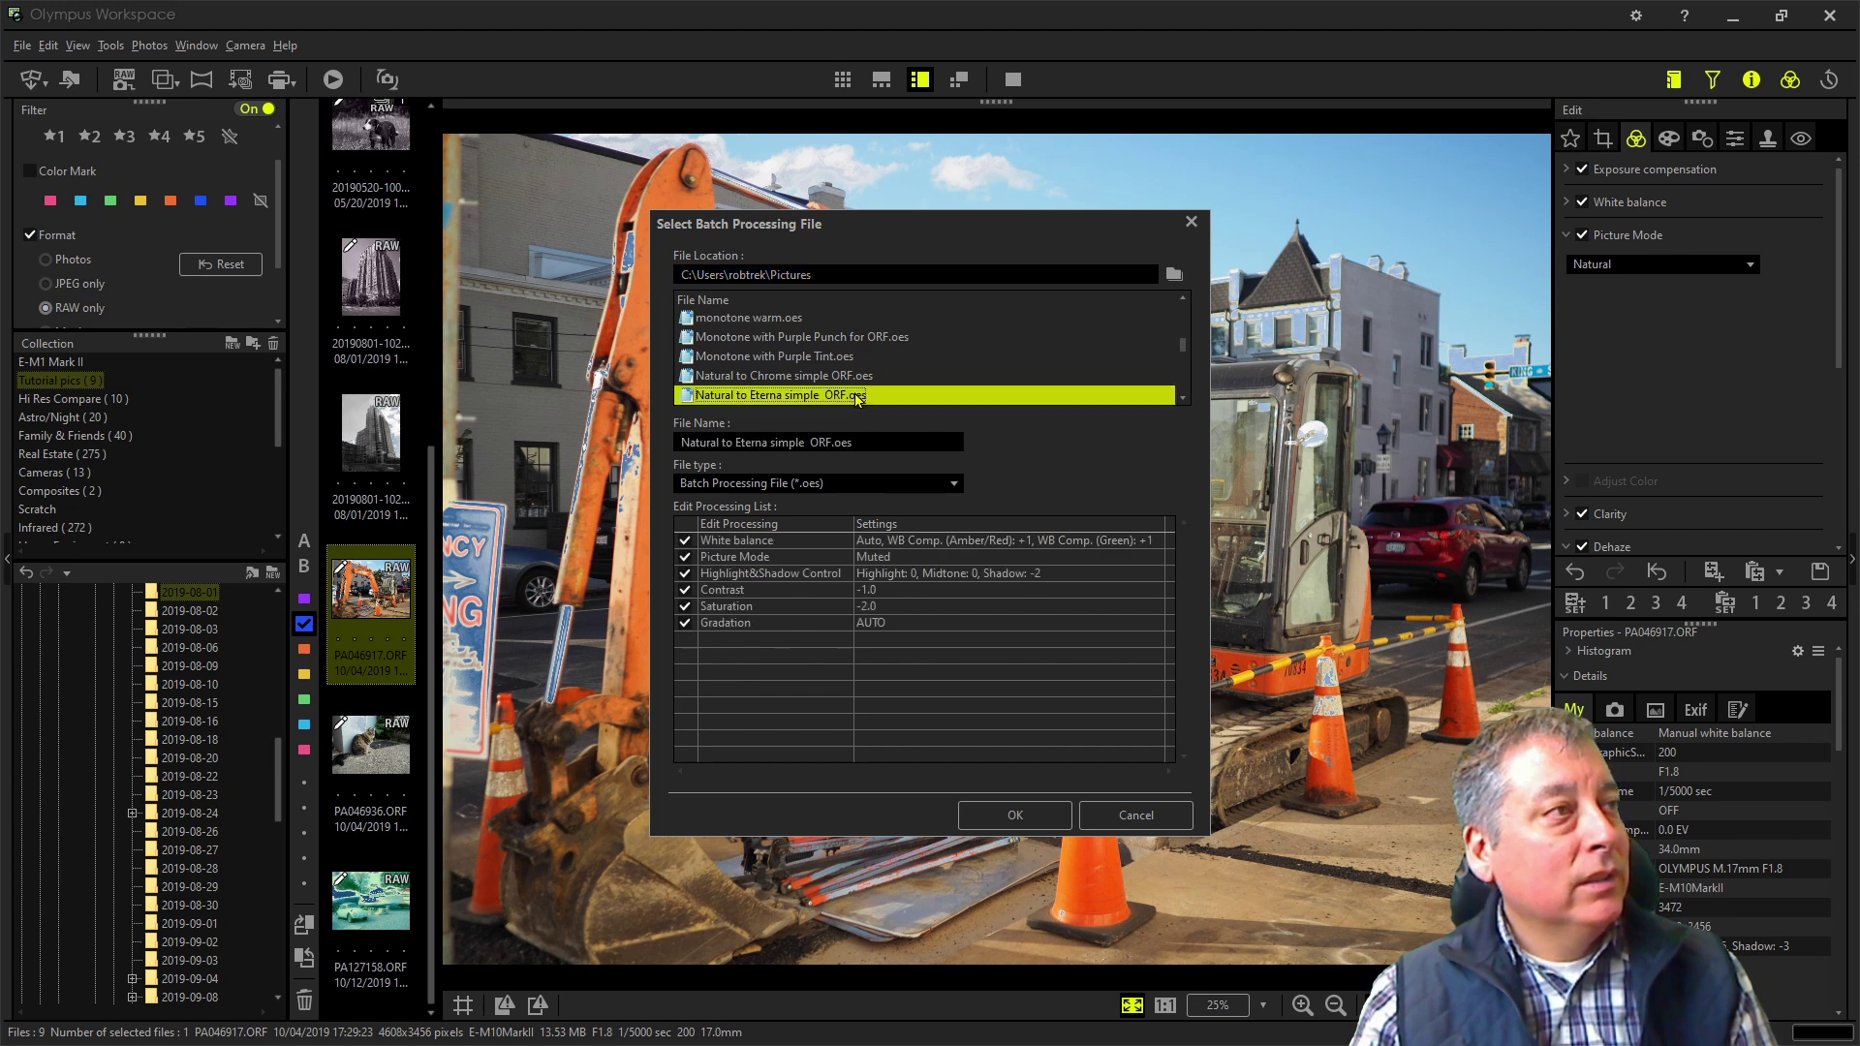
pyautogui.click(1060, 823)
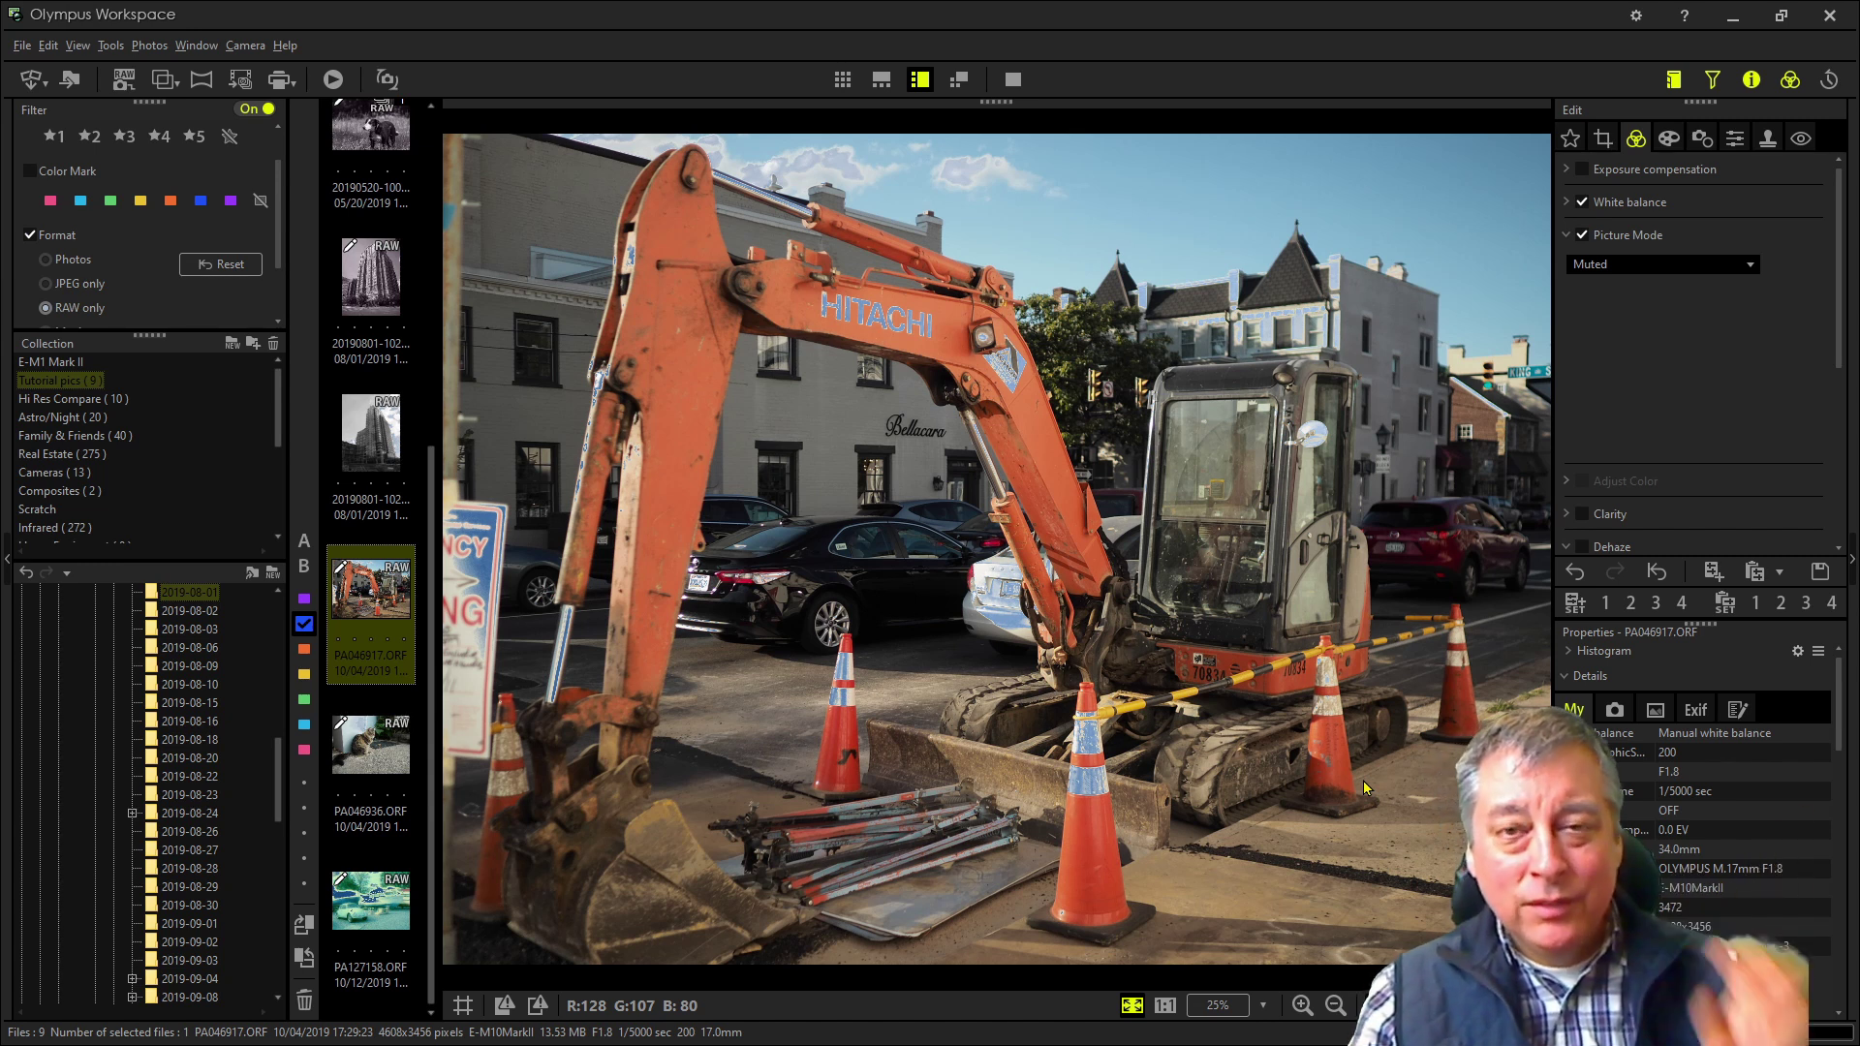
pyautogui.click(1656, 571)
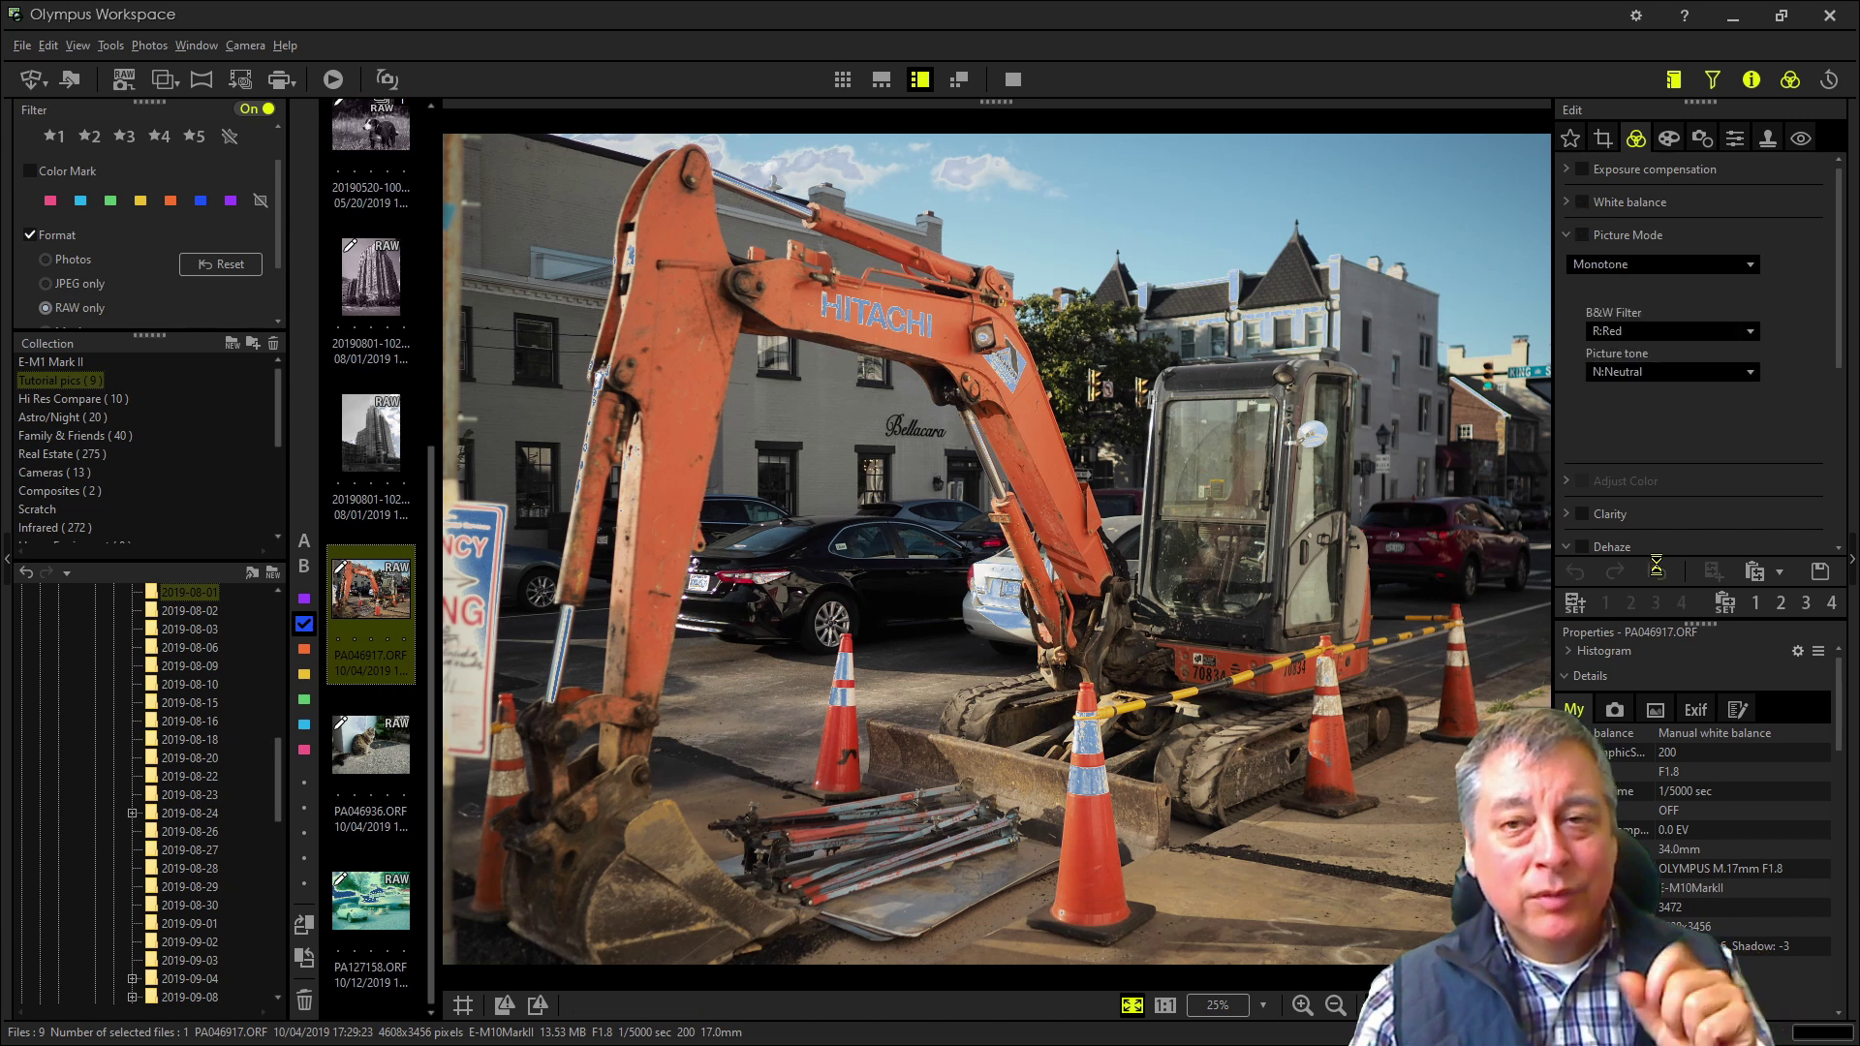